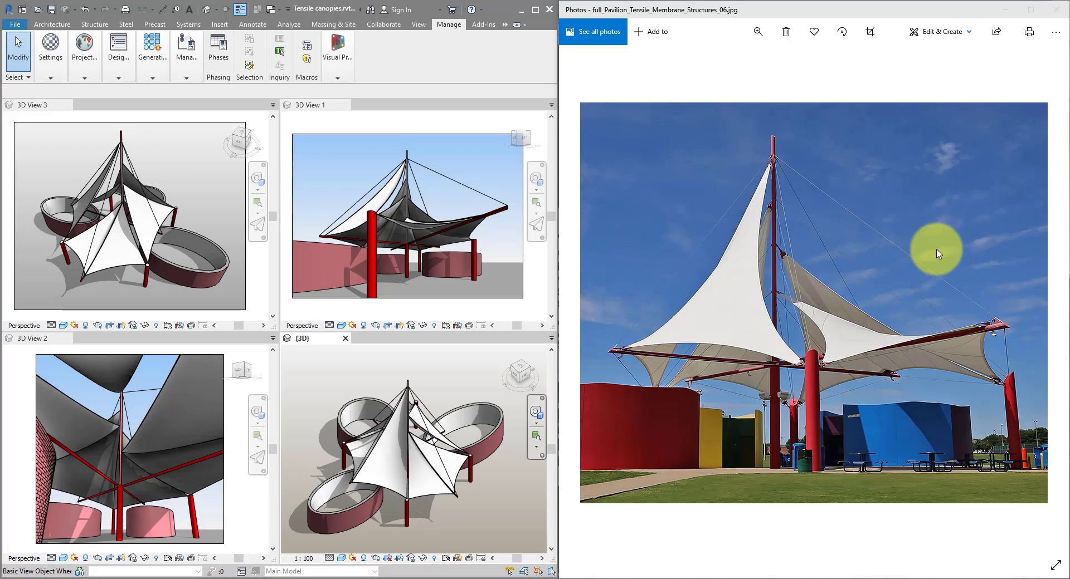
Isolate one triangular tensile panel of the front canopy in the {3D} view and display its properties
click(425, 374)
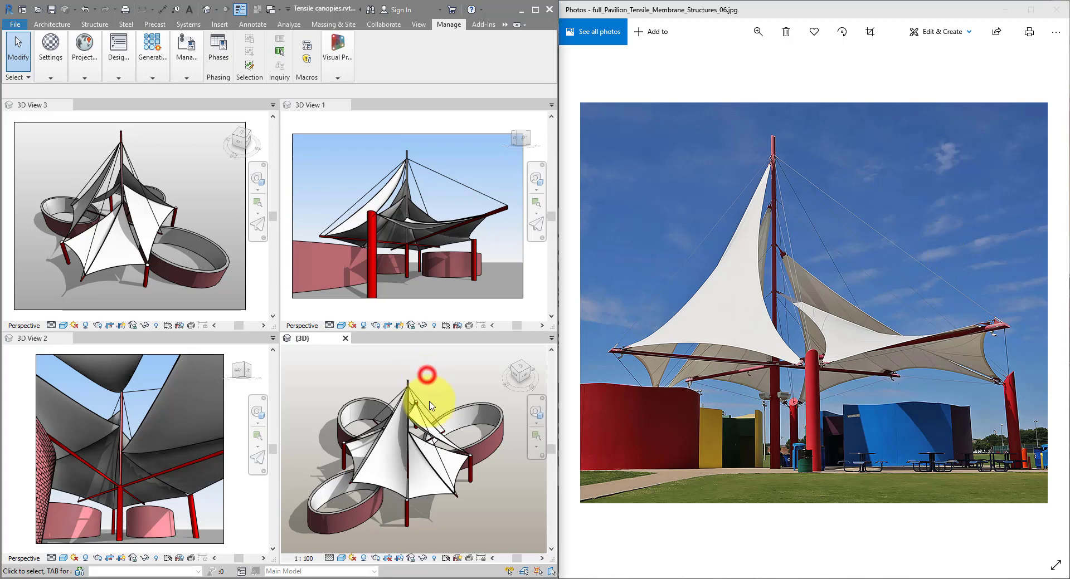
scroll(417, 443, up, 3)
click(421, 458)
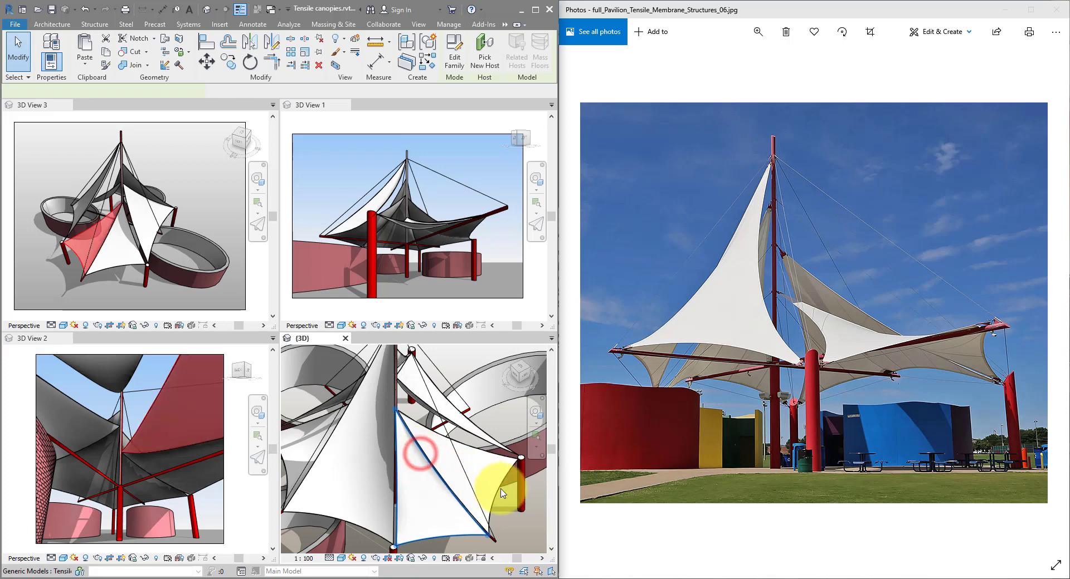
shift+middle_drag(490, 488, 431, 488)
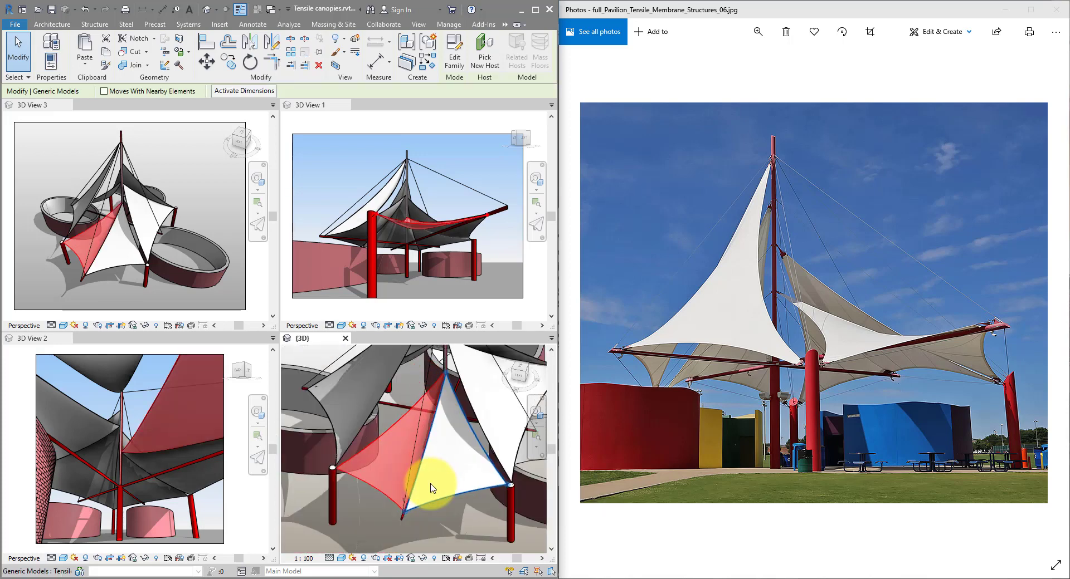
key(ctrl+1)
key(i)
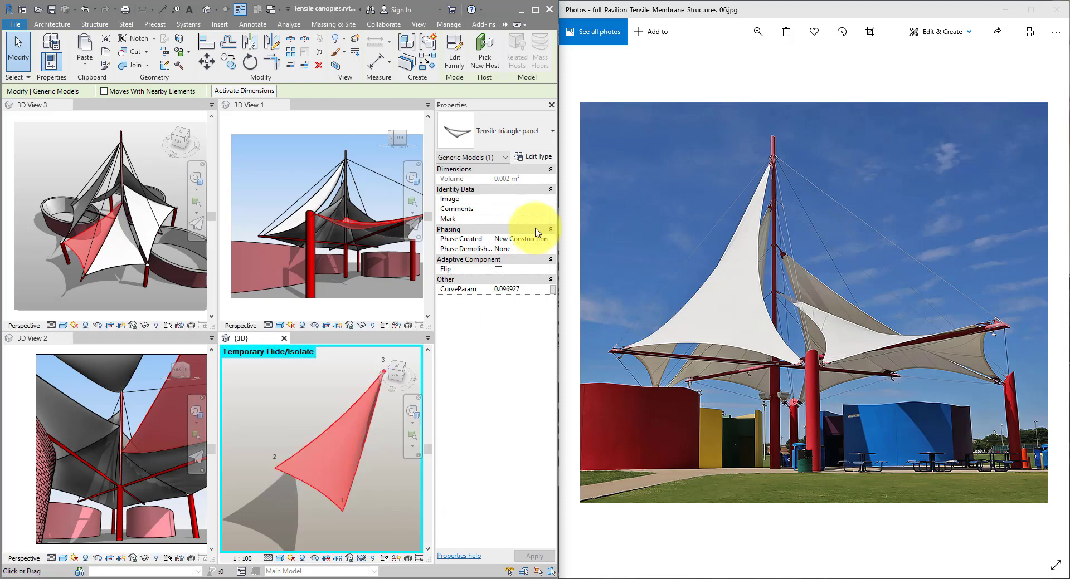
Set the Tensile triangle panel type's EndOffset to 100 and SideOffset to 20, applying each change
click(534, 159)
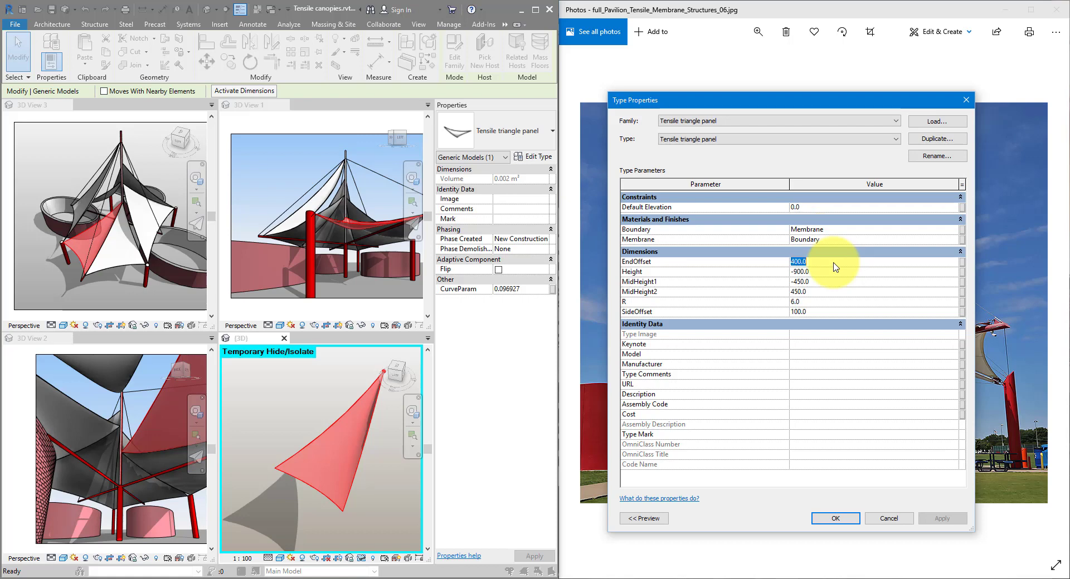
click(942, 518)
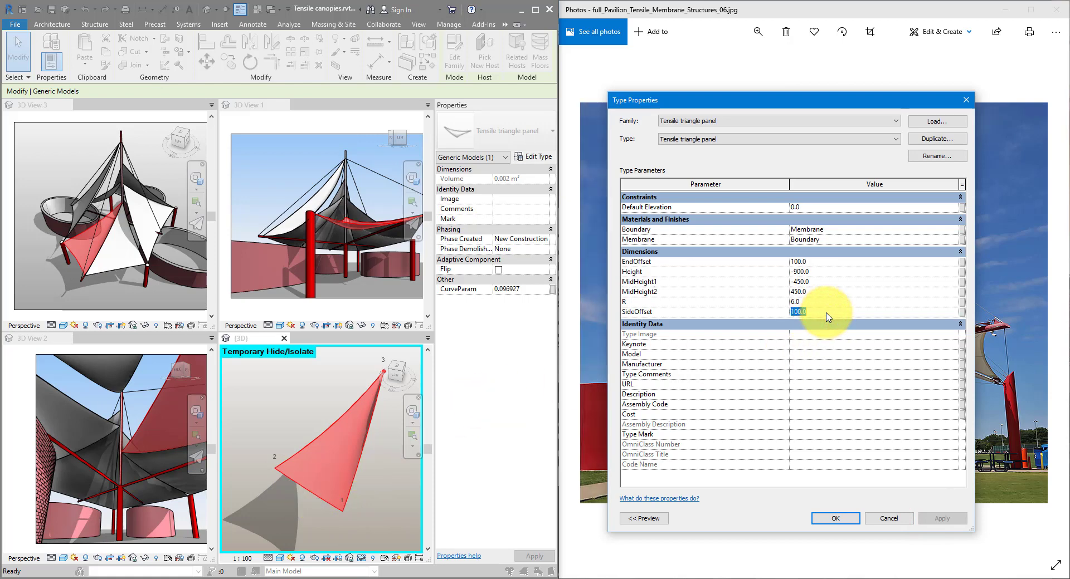
text(20)
click(941, 518)
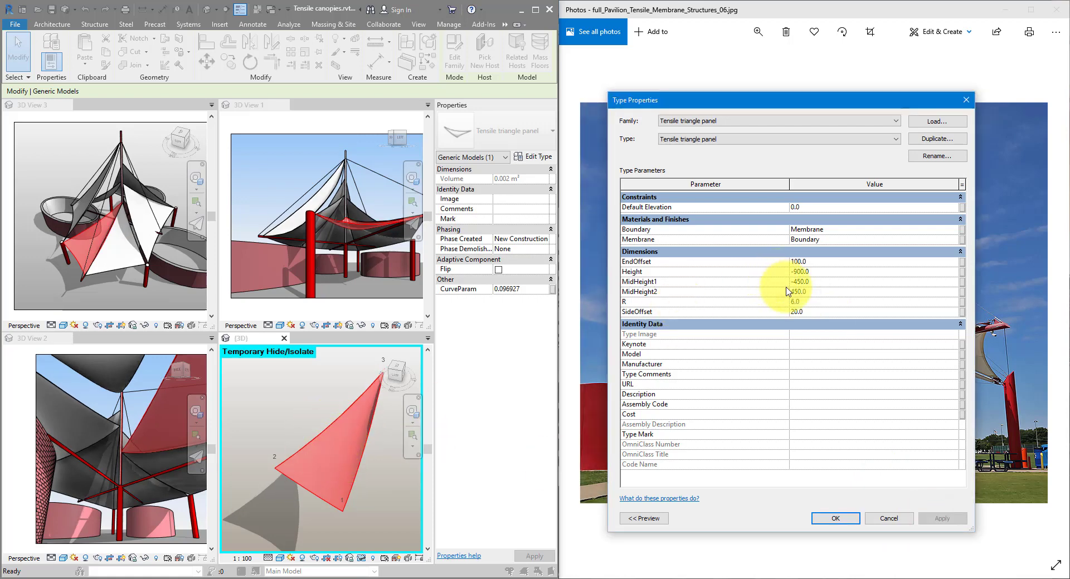
Set the panel type's Height to -300, apply it and close the type properties
click(835, 273)
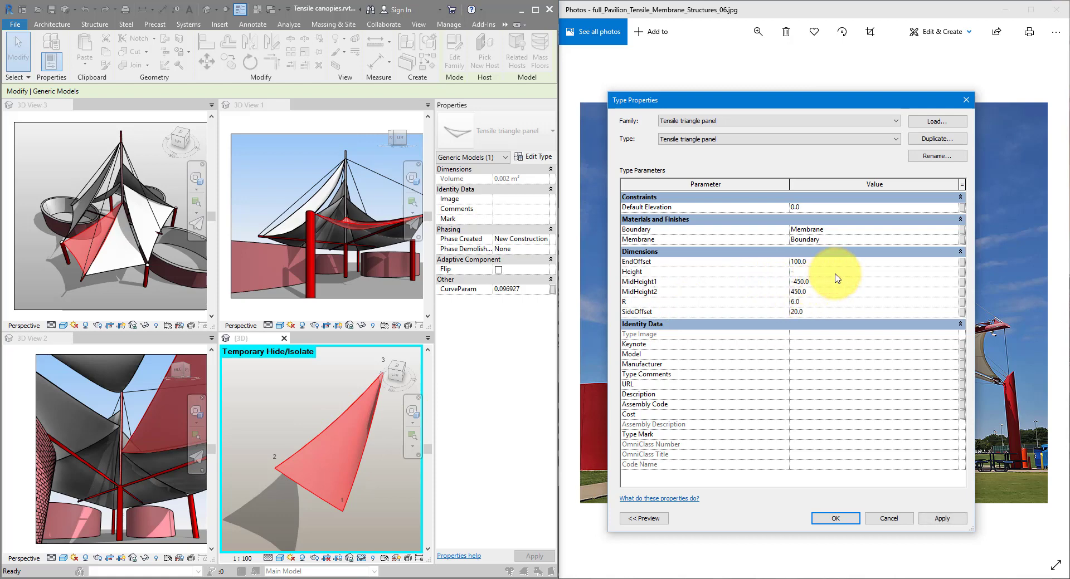
text(-300)
key(Tab)
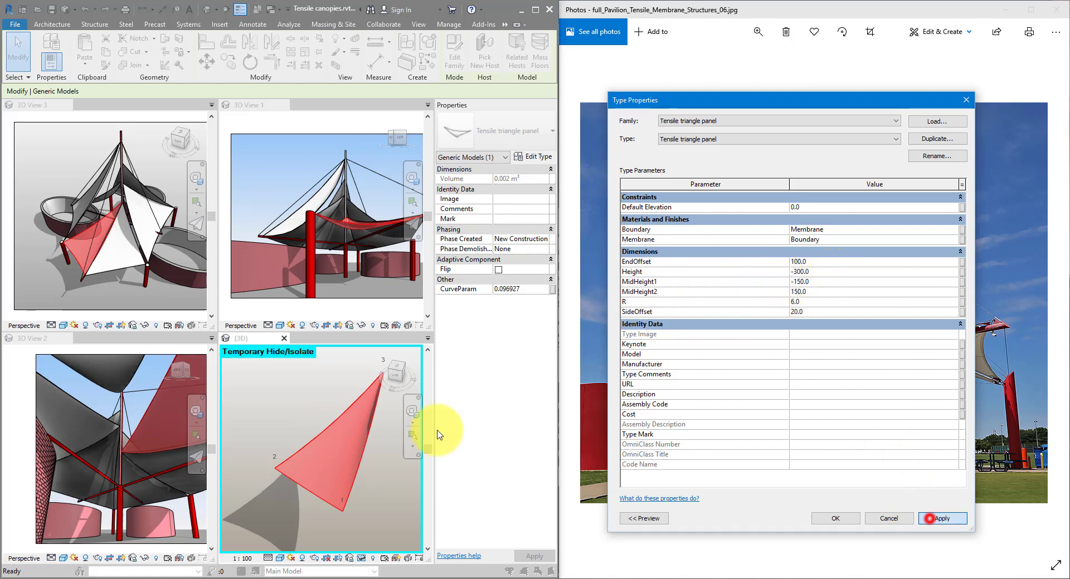
key(Return)
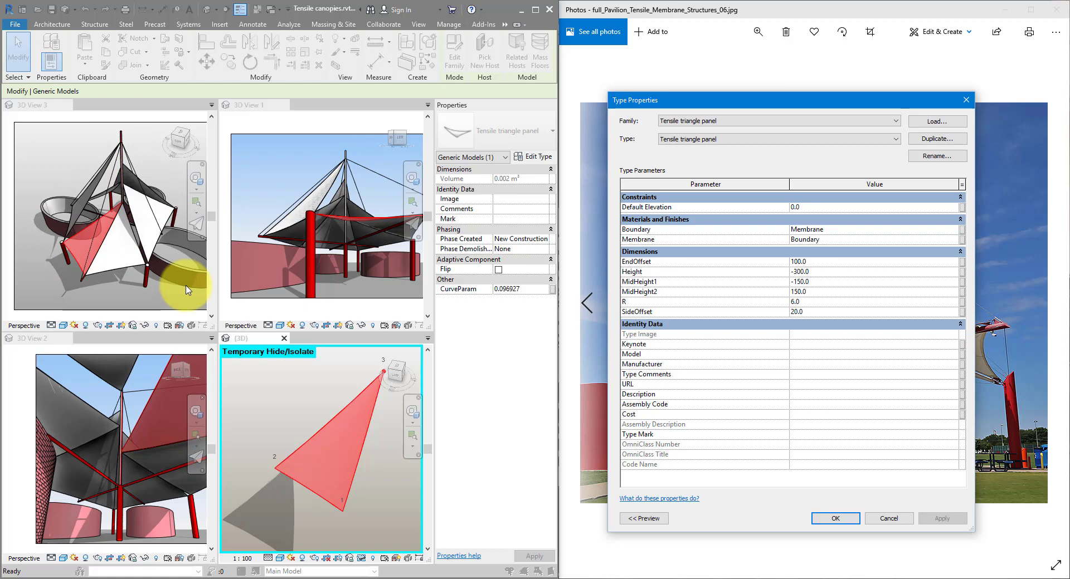
click(966, 100)
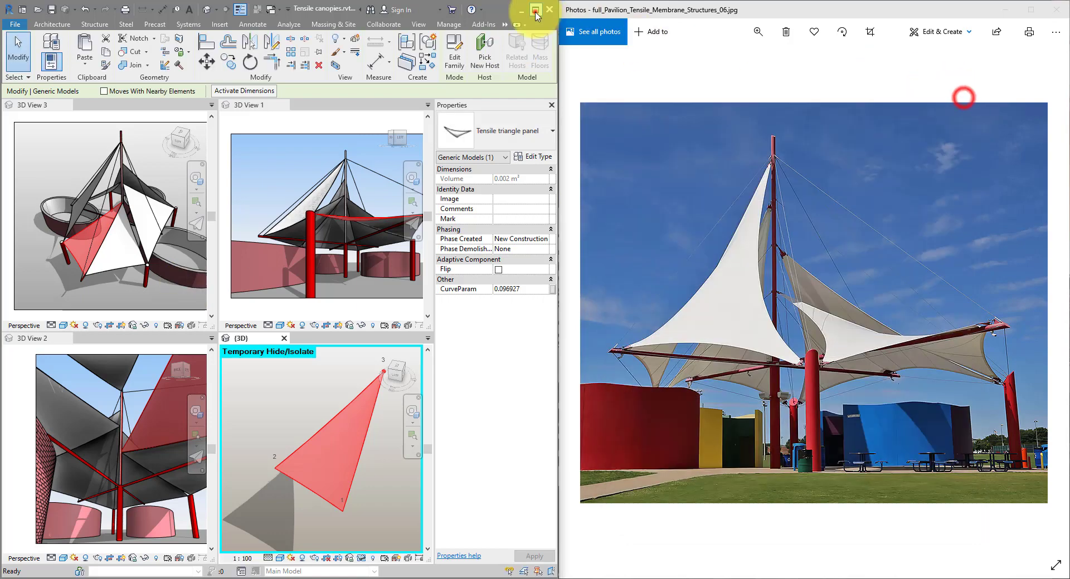
Maximize the Revit window and close all open views except 3D View 3
click(535, 9)
click(537, 102)
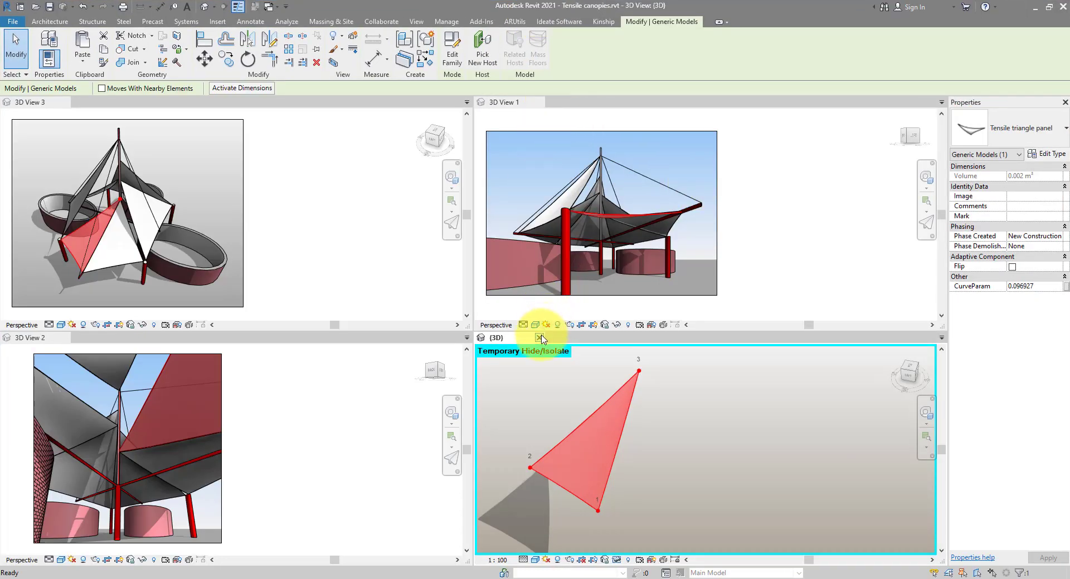
click(539, 337)
click(65, 338)
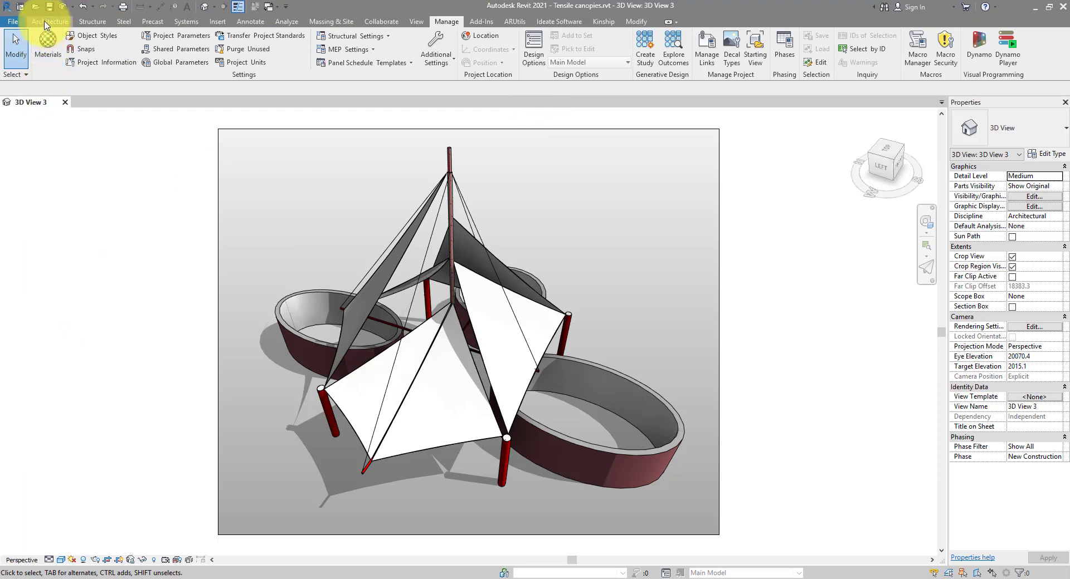
Create a new family from the Metric Generic Model Adaptive.rft template
click(17, 22)
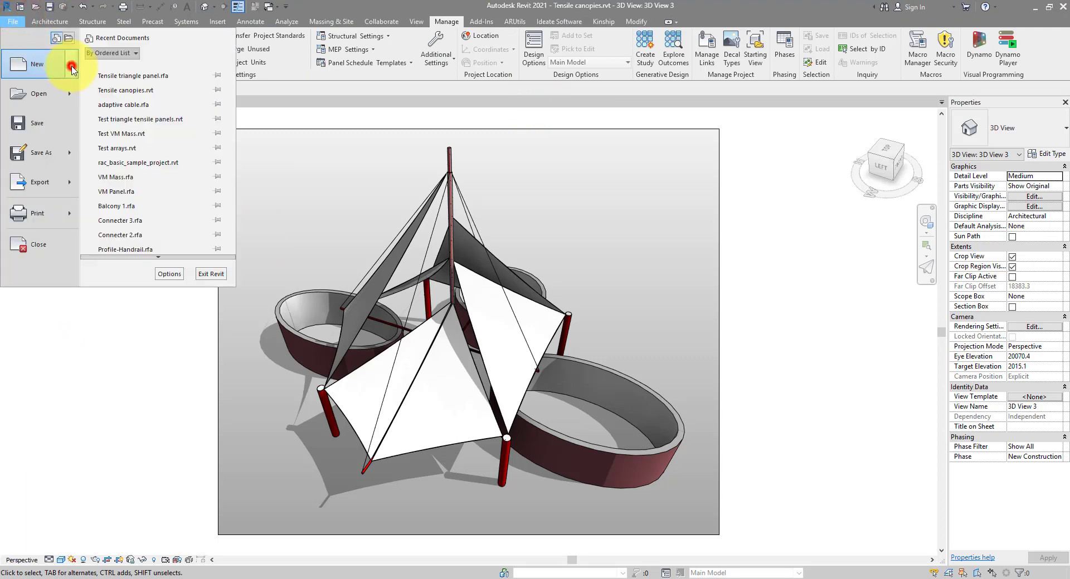
click(72, 67)
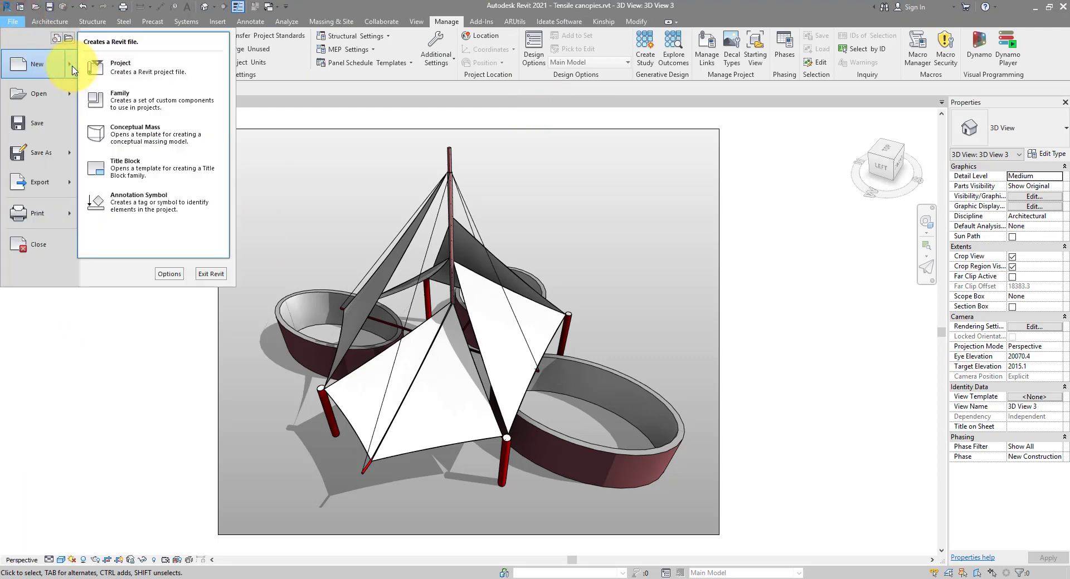
click(146, 103)
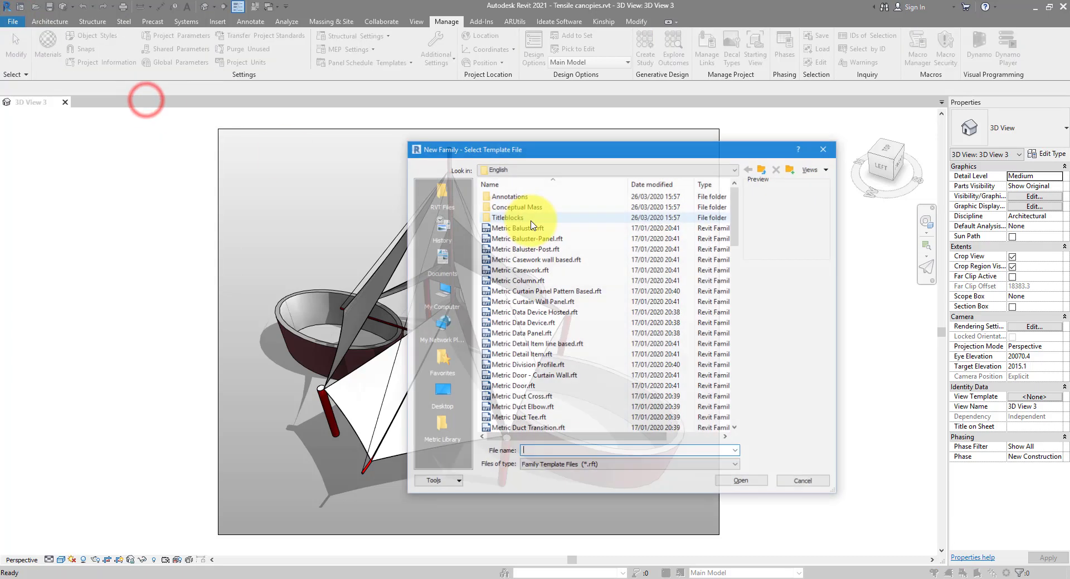
scroll(591, 283, down, 3)
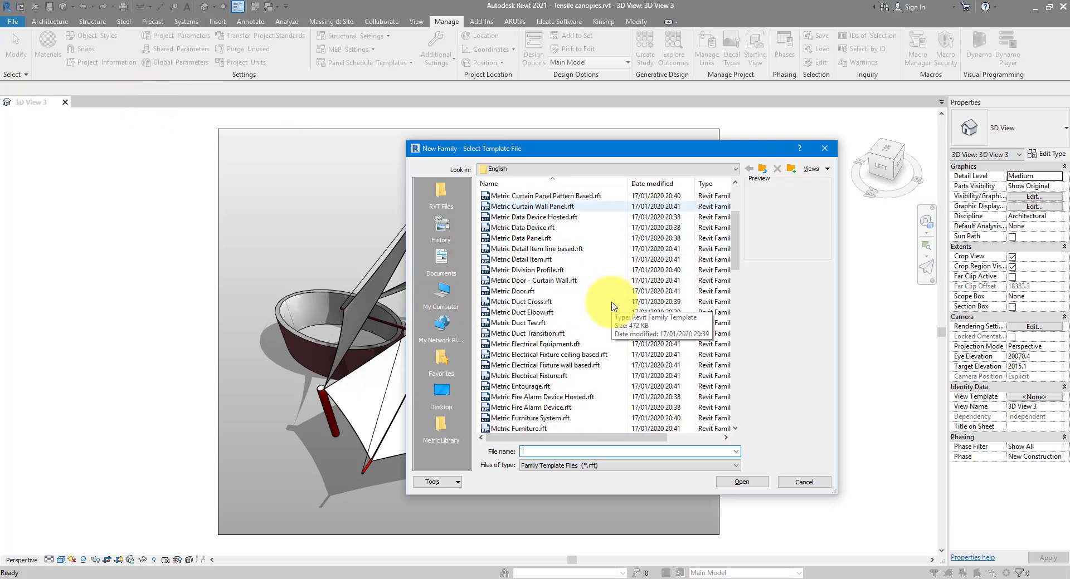
scroll(613, 306, down, 4)
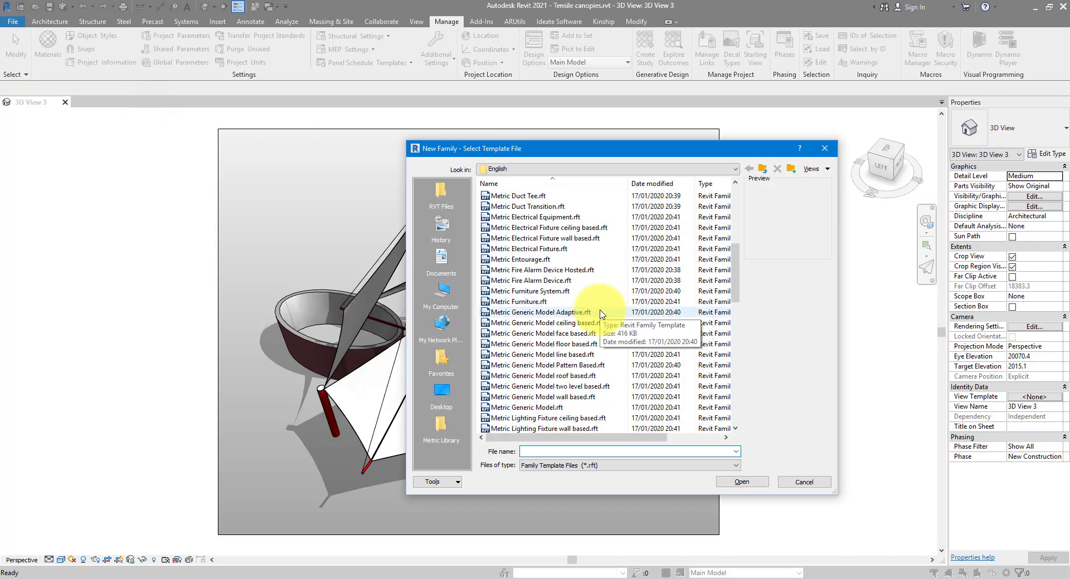
click(600, 312)
click(741, 482)
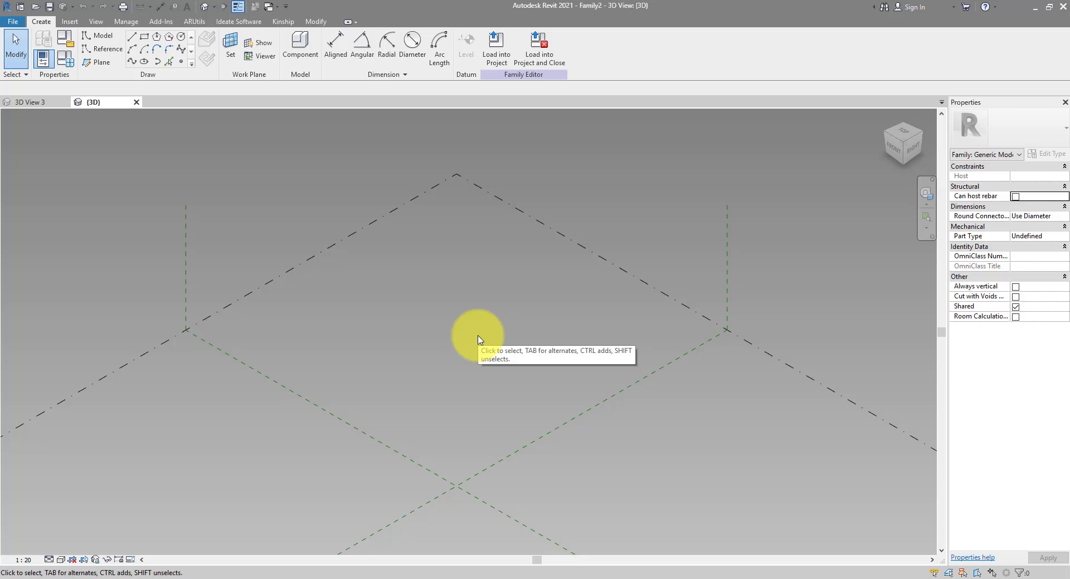
Place three reference points in a triangular arrangement on the reference level
click(184, 66)
click(407, 332)
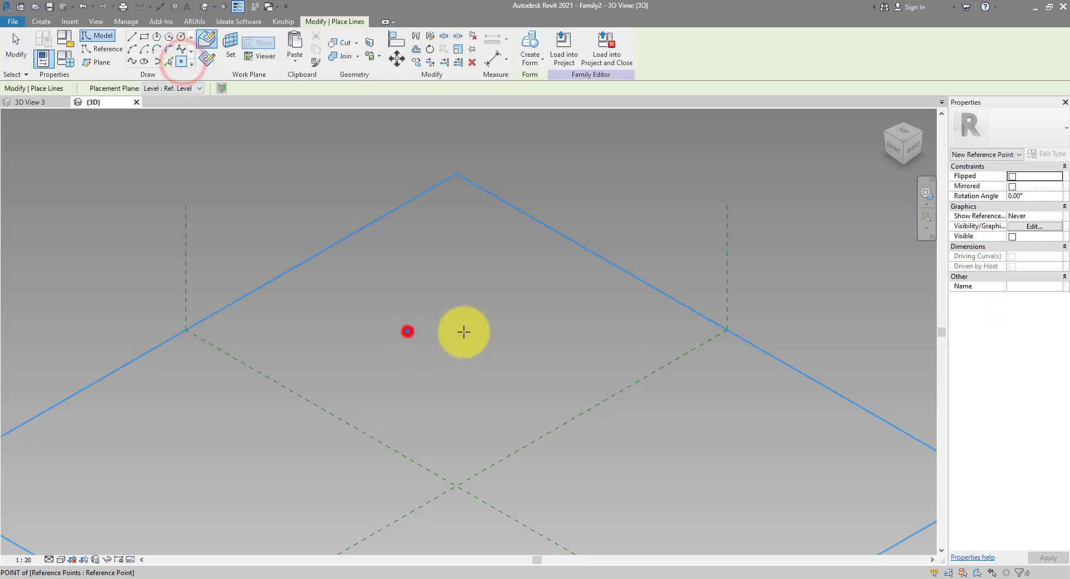
click(539, 329)
click(484, 406)
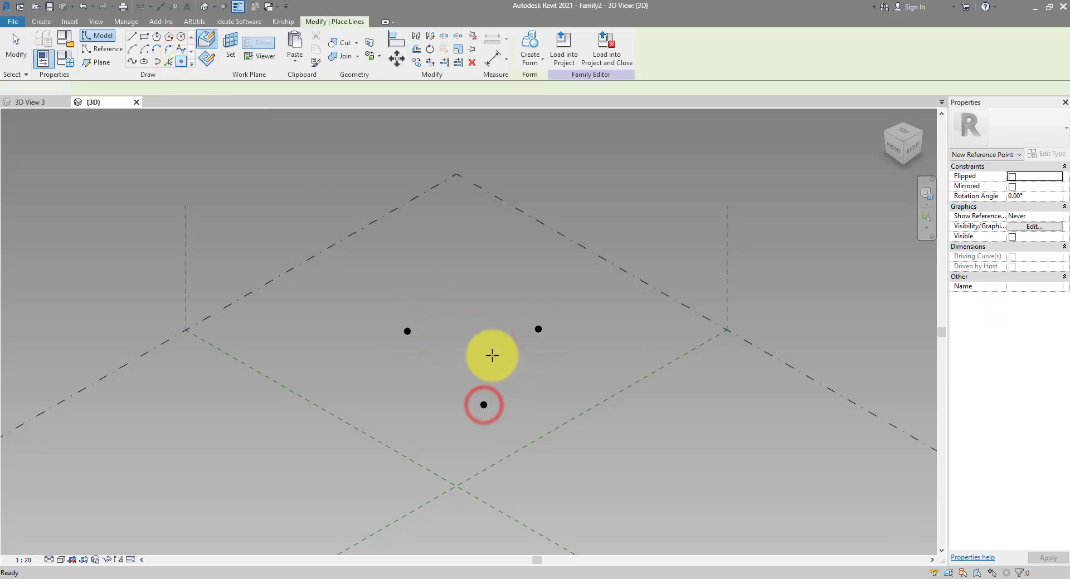
key(Escape)
key(Escape)
Make the three reference points adaptive
drag(371, 283, 622, 458)
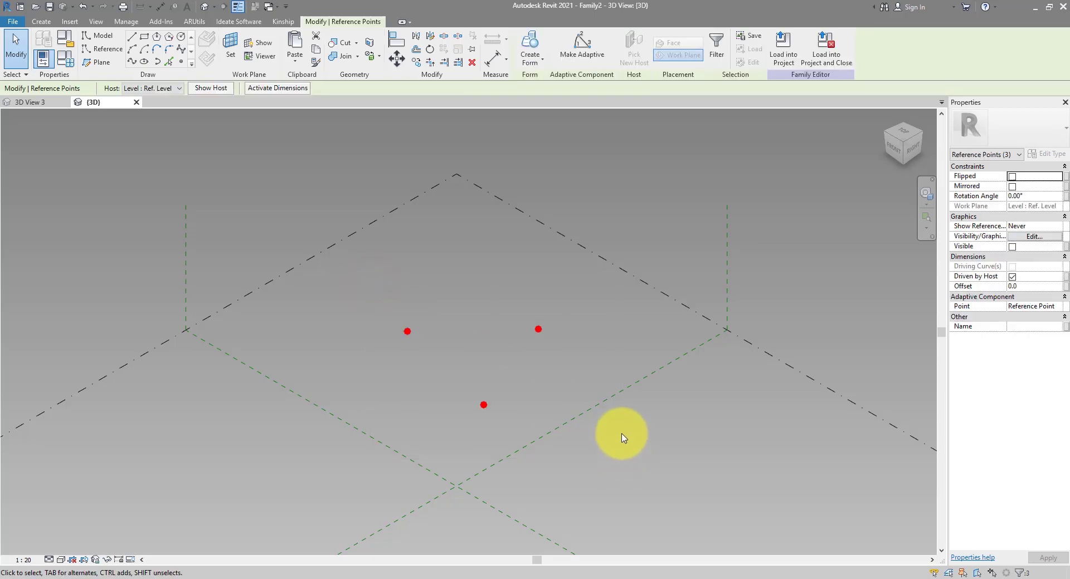
click(577, 60)
click(549, 236)
Connect adaptive points 1-2, 2-3 and 1-3 with separate splines through points, forming a closed triangle
scroll(410, 333, up, 2)
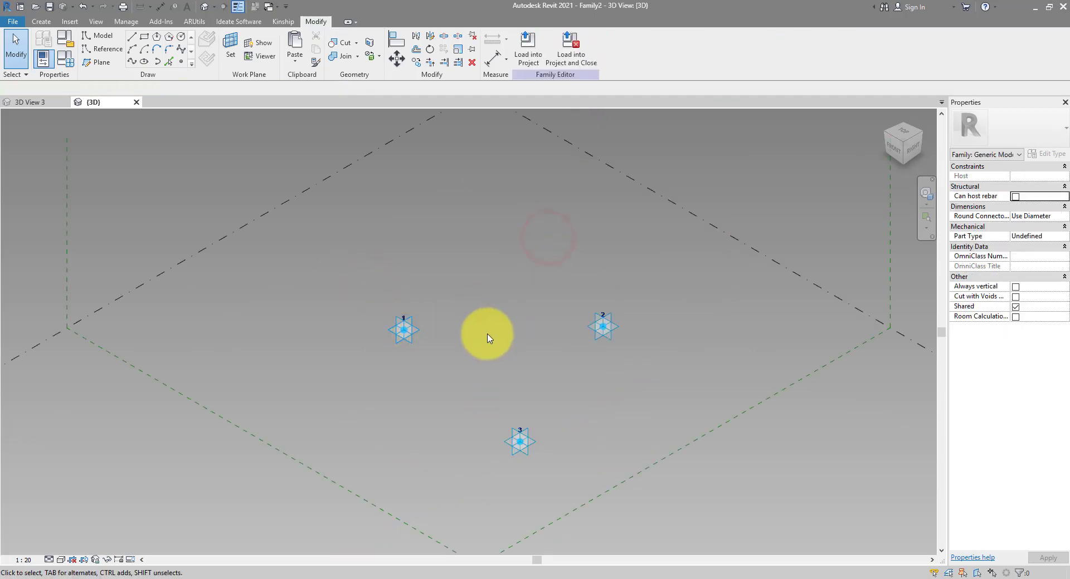
drag(363, 261, 671, 370)
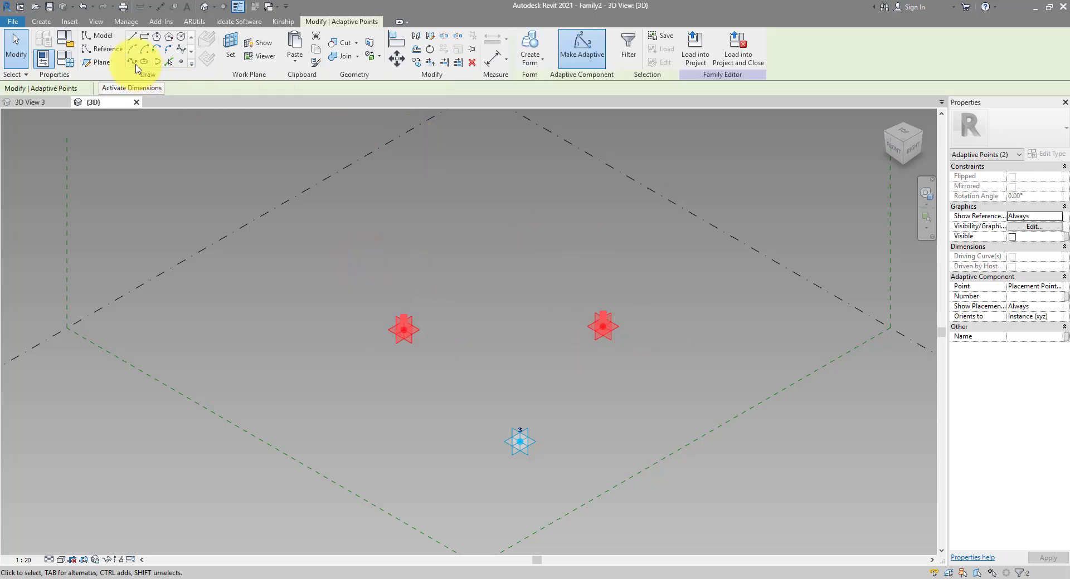
click(133, 63)
click(544, 289)
drag(484, 247, 724, 479)
click(137, 60)
click(431, 292)
drag(367, 281, 546, 523)
click(135, 58)
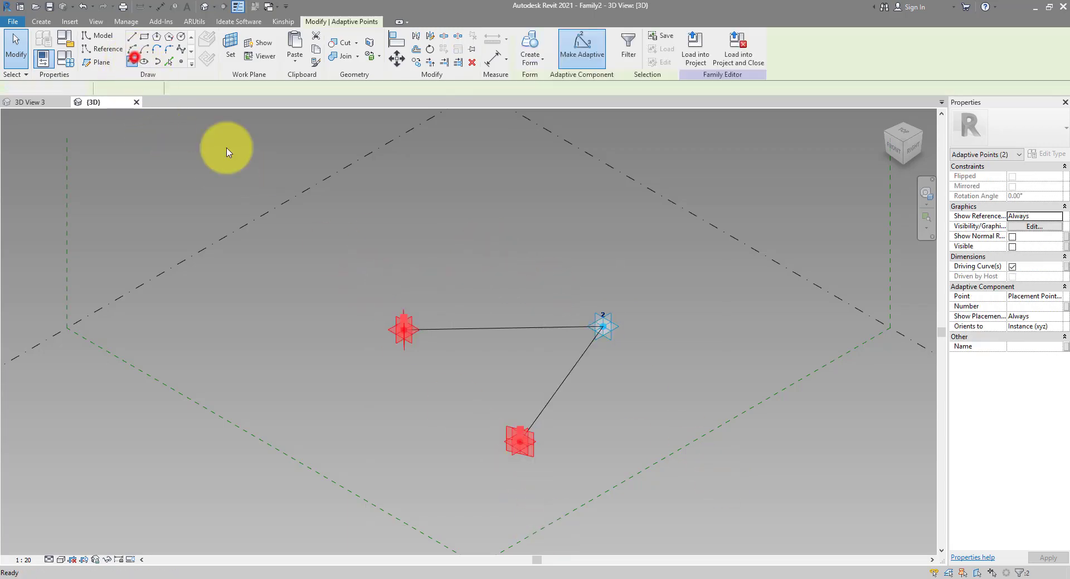
click(521, 291)
Convert the triangle's three lines to reference lines
drag(567, 296, 468, 413)
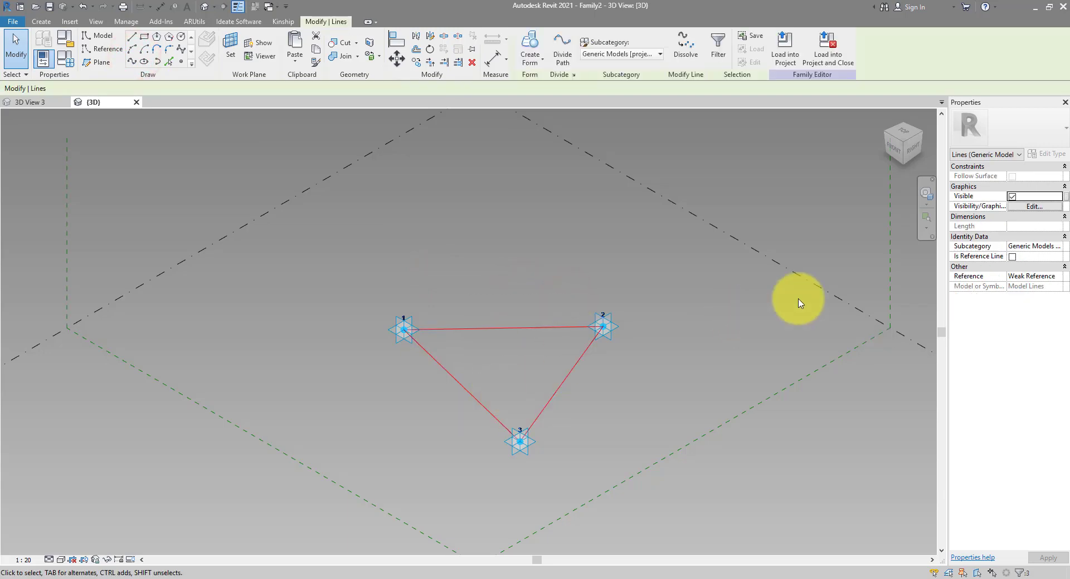
click(1012, 257)
click(689, 327)
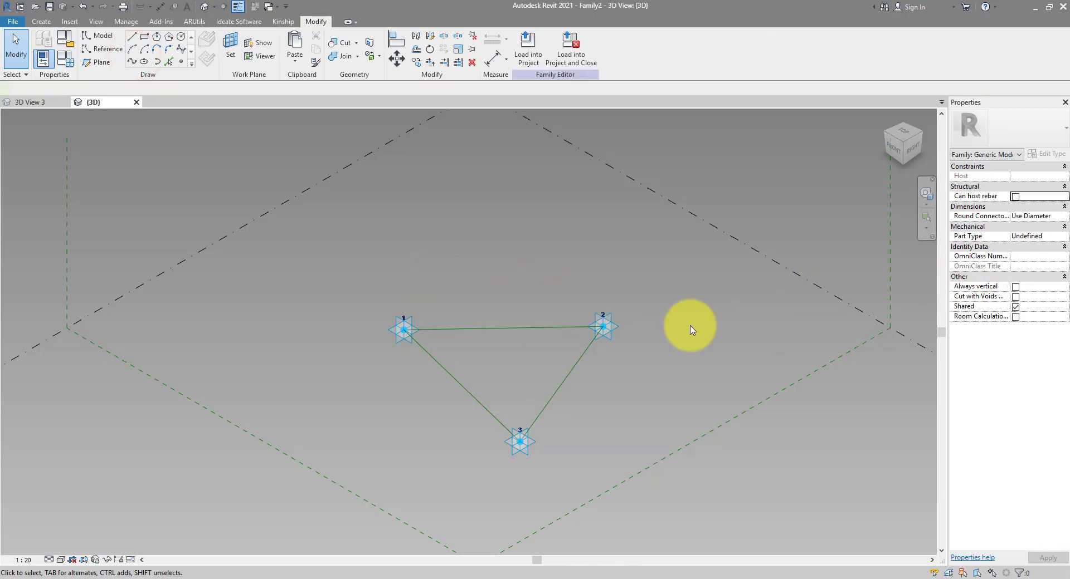
Place a hosted reference point near the middle of each of the triangle's three reference lines
click(181, 63)
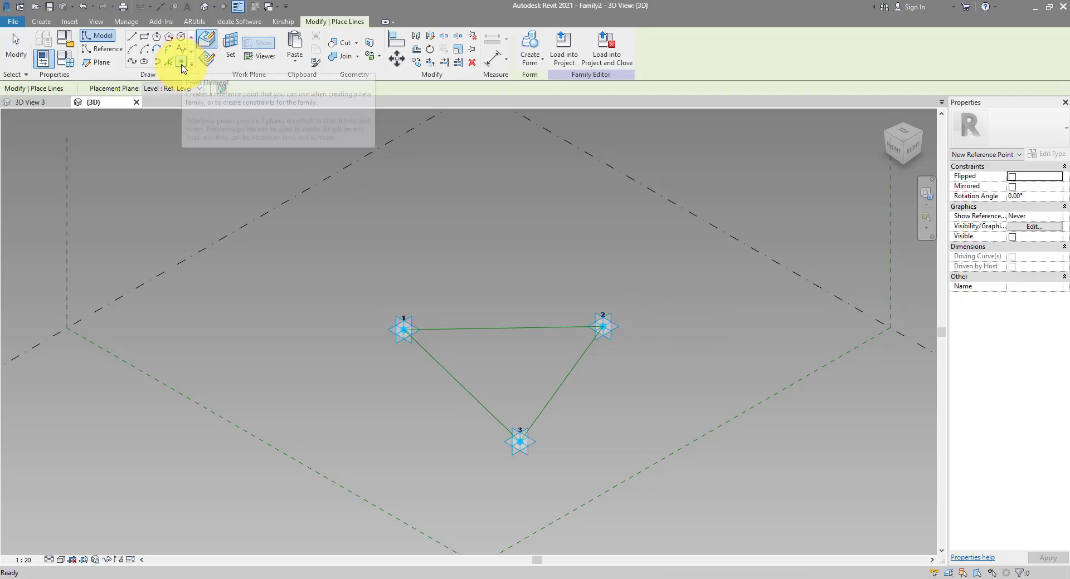
click(503, 328)
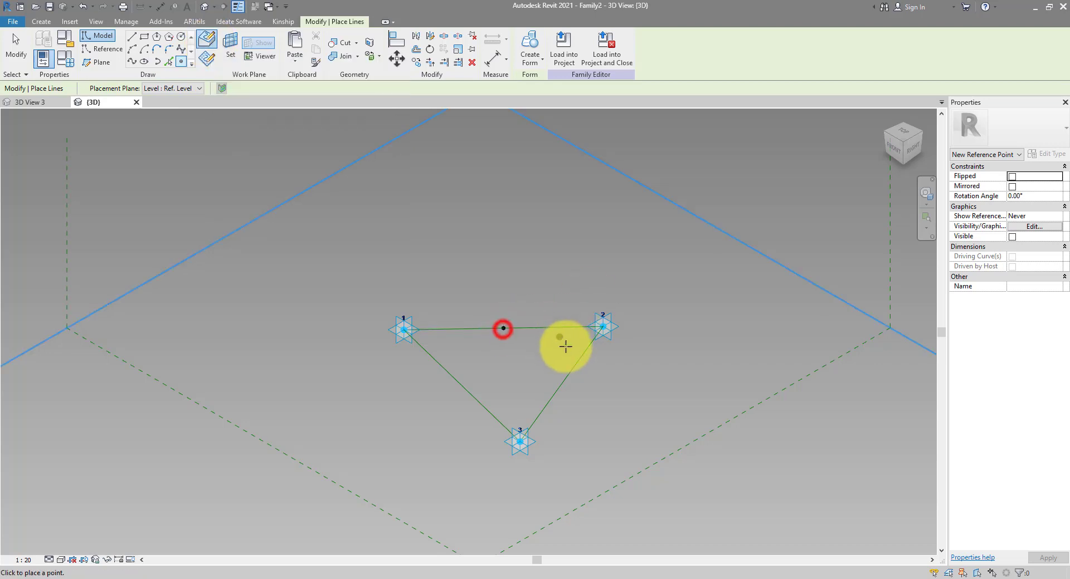
click(561, 384)
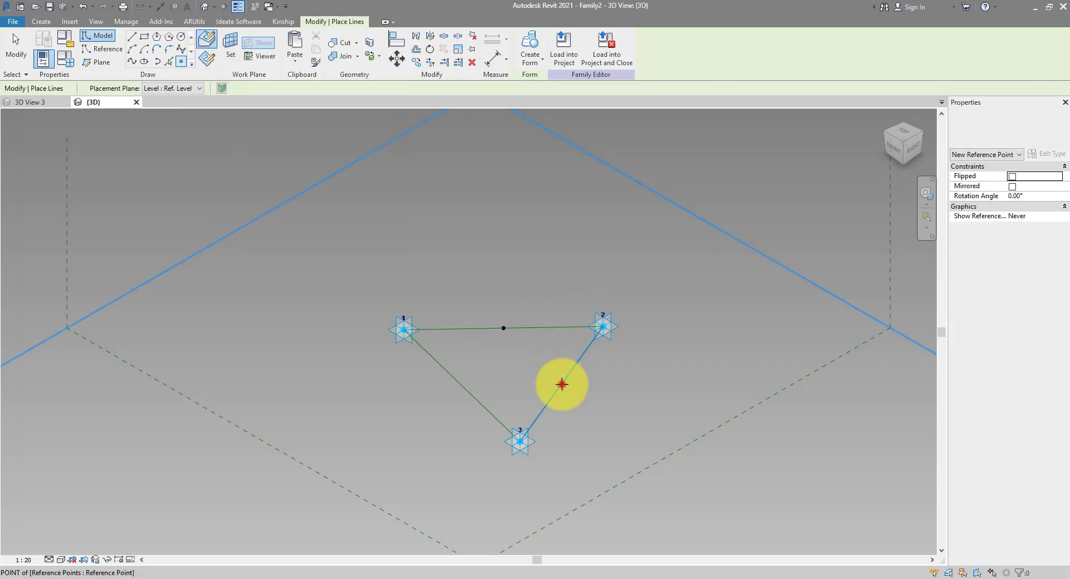
click(460, 386)
key(Escape)
key(Escape)
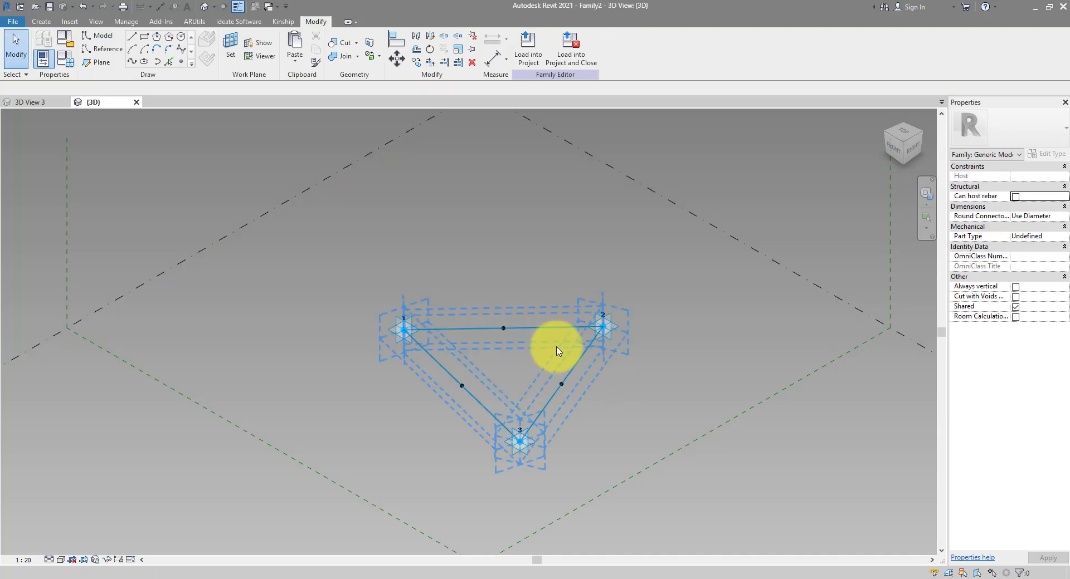
Raise adaptive point 2 and lower adaptive point 3 vertically to test the hosted midpoints, selecting those points to check them
click(611, 333)
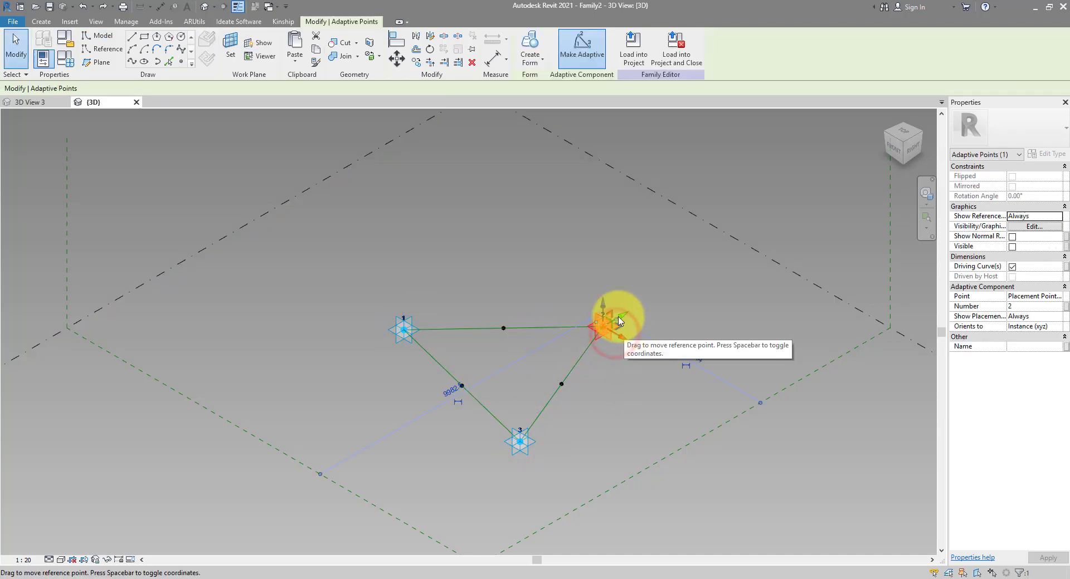
drag(602, 305, 589, 225)
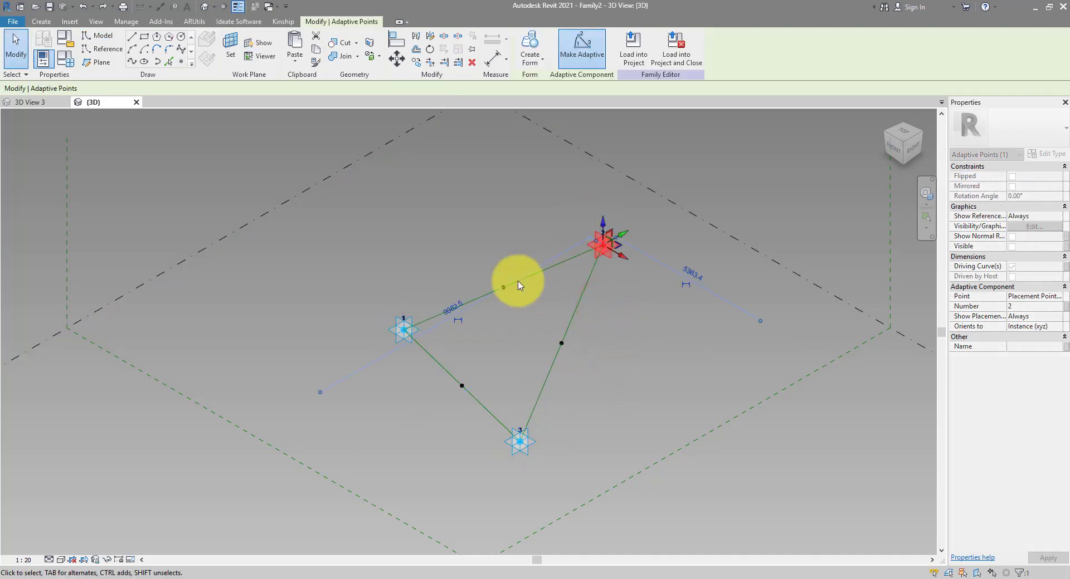
drag(485, 271, 591, 404)
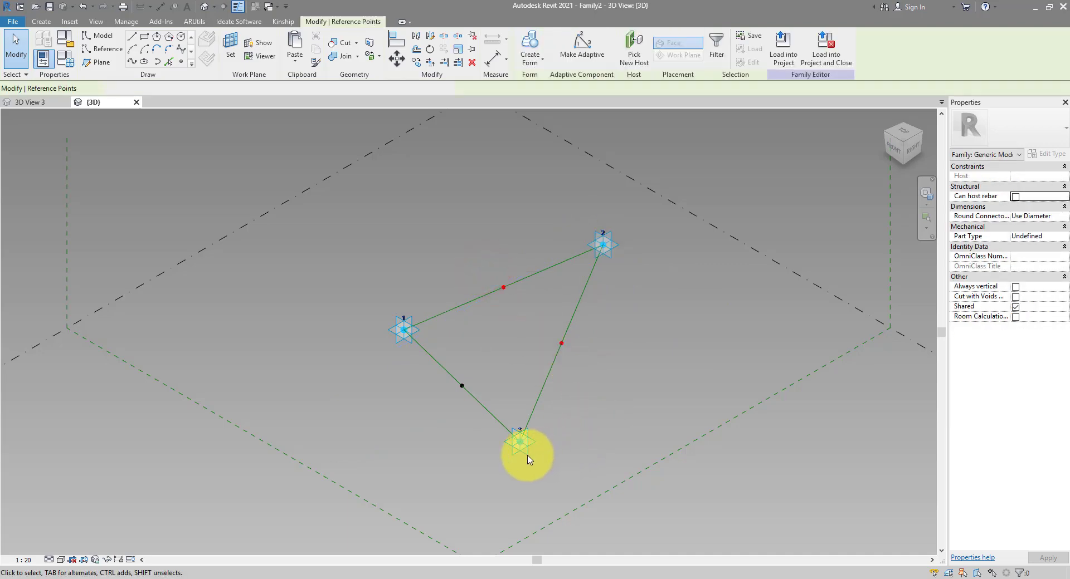
click(520, 443)
drag(518, 421, 517, 478)
drag(446, 367, 475, 431)
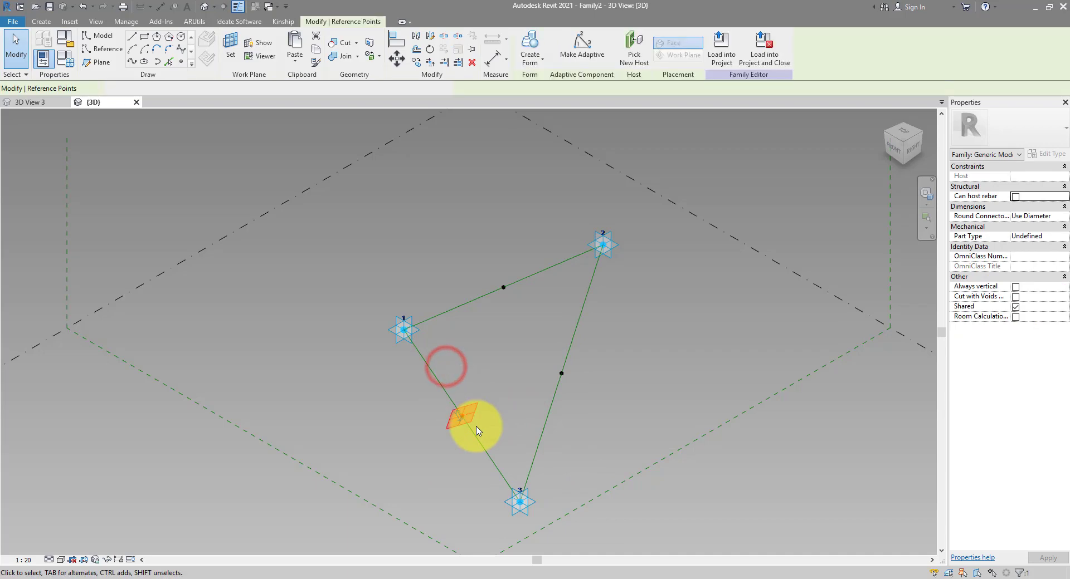
Undo the test moves of adaptive points 2 and 3, and connect the midpoints of lines 1-2 and 2-3 with a spline through points
key(ctrl+z)
key(ctrl+z)
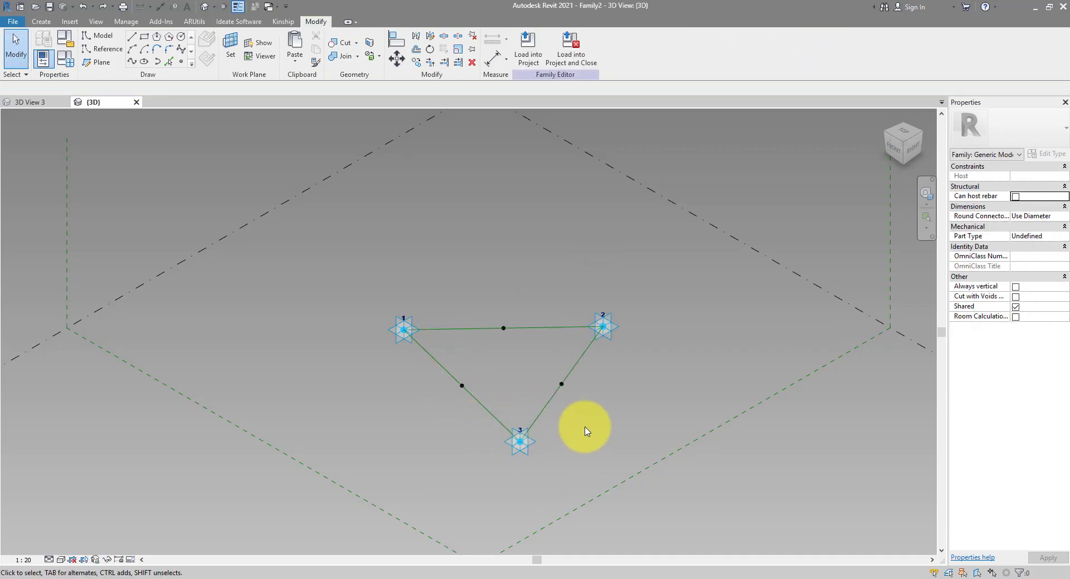
drag(488, 306, 592, 423)
click(131, 62)
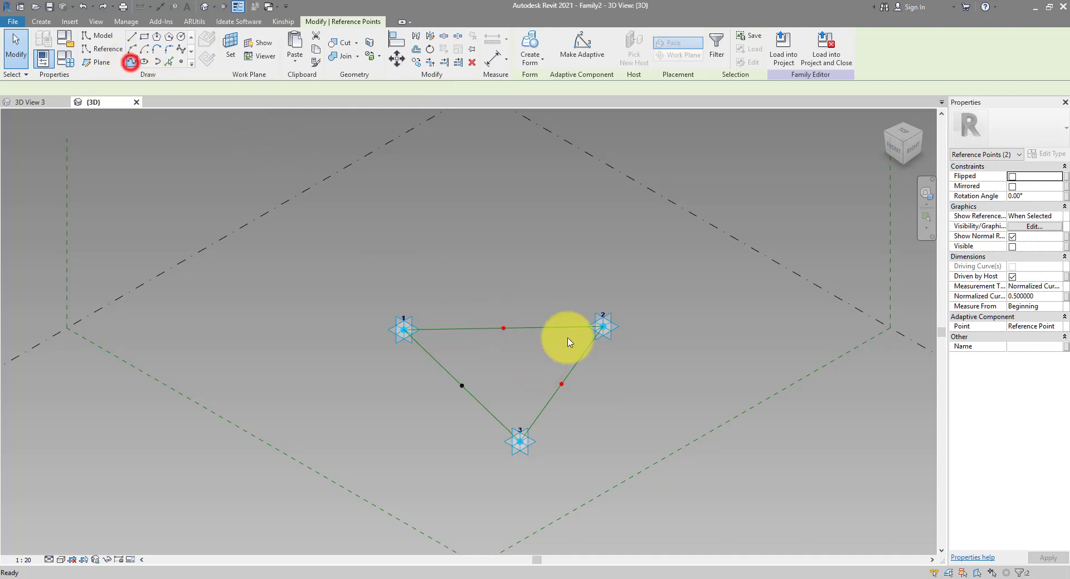
click(557, 360)
click(443, 344)
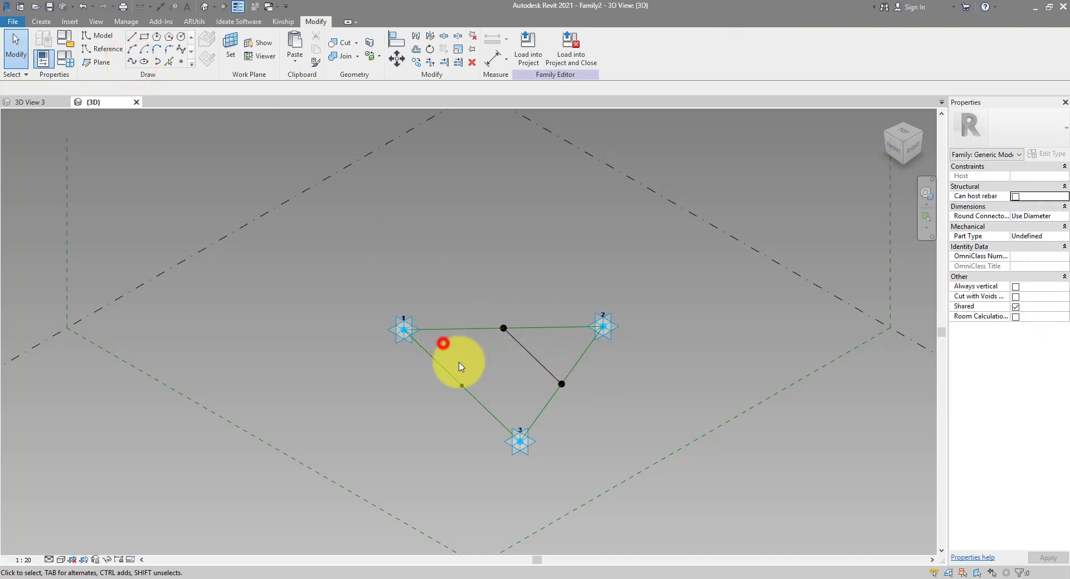
Connect the midpoint of line 1-3 to adaptive point 2 with a spline through points
drag(461, 366, 477, 409)
drag(568, 280, 633, 351)
click(132, 62)
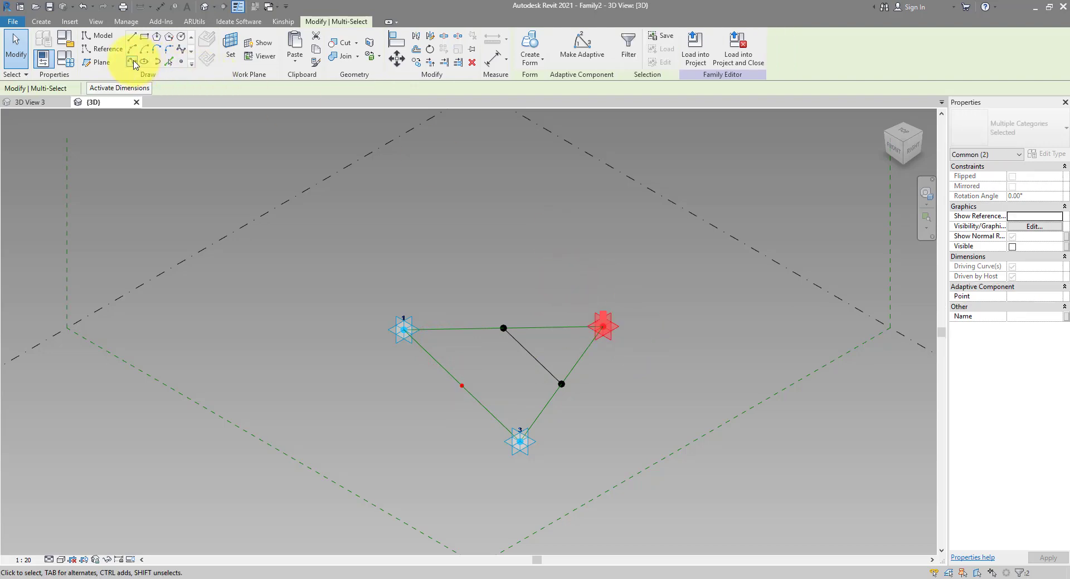
click(530, 333)
scroll(529, 334, up, 4)
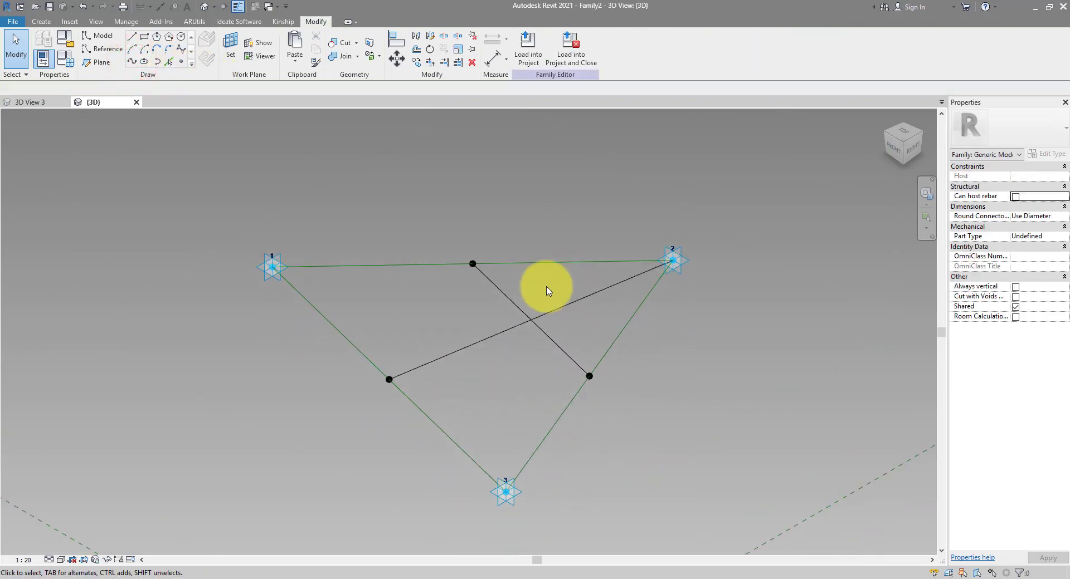
Convert the two crossing lines inside the triangle to reference lines
drag(546, 291, 505, 351)
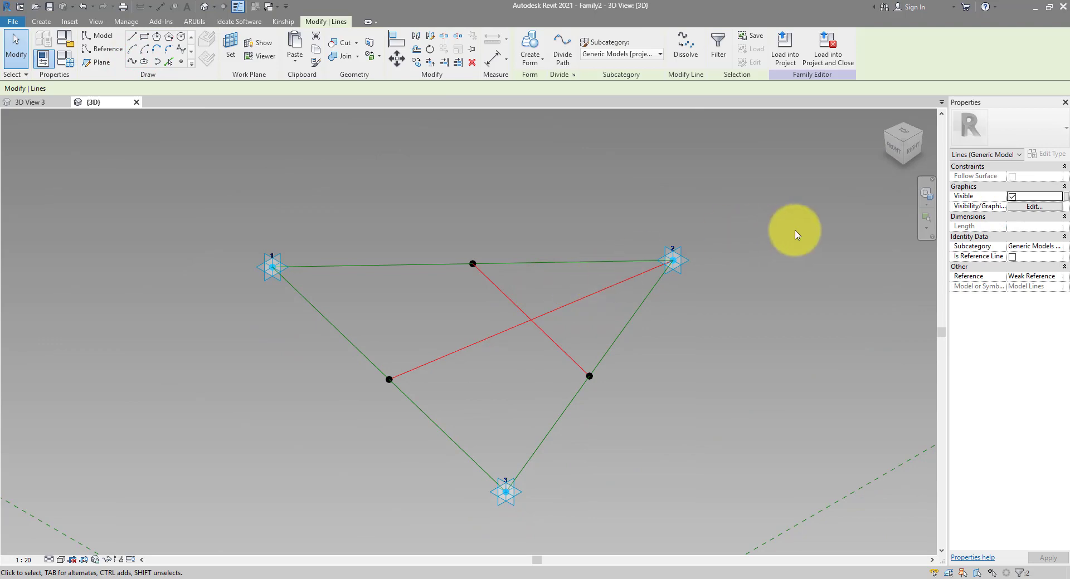
click(1011, 257)
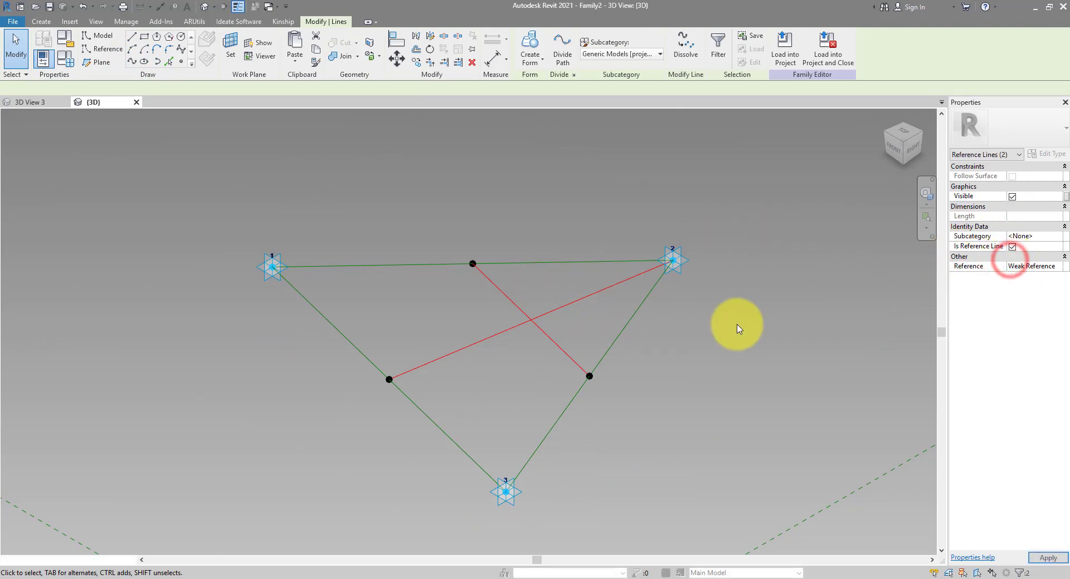
click(737, 328)
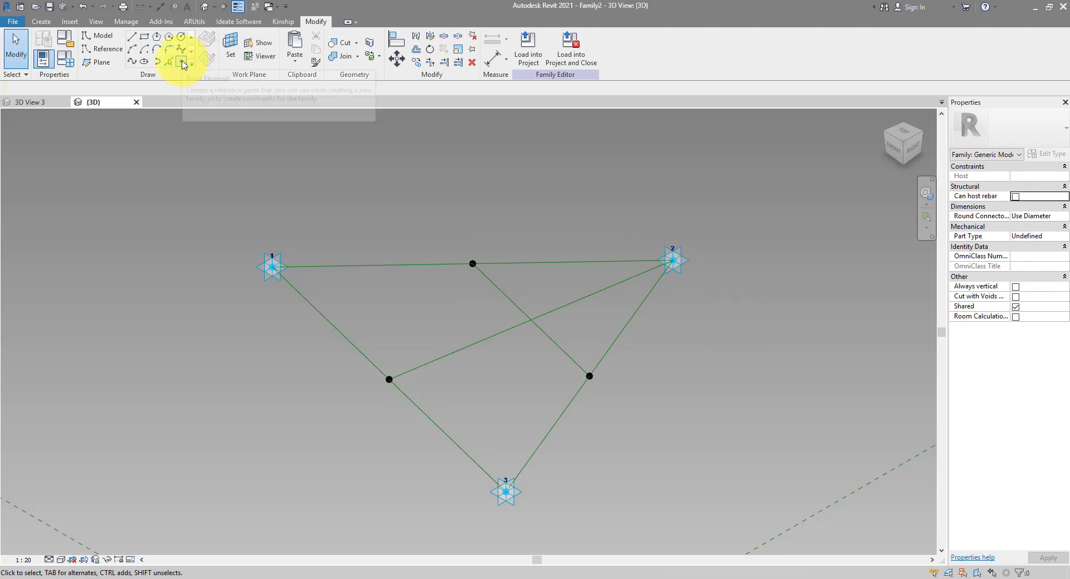
Place hosted reference points near both ends of the line joining the two midpoints, and one near the line 1-3 end of the other inner line
click(181, 61)
click(485, 276)
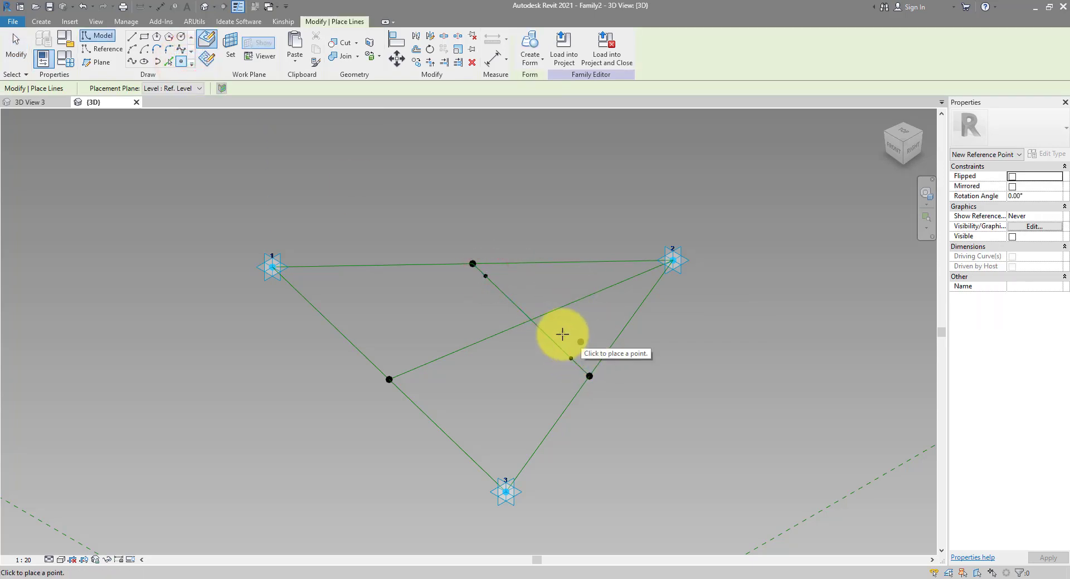
click(422, 363)
key(Escape)
key(Escape)
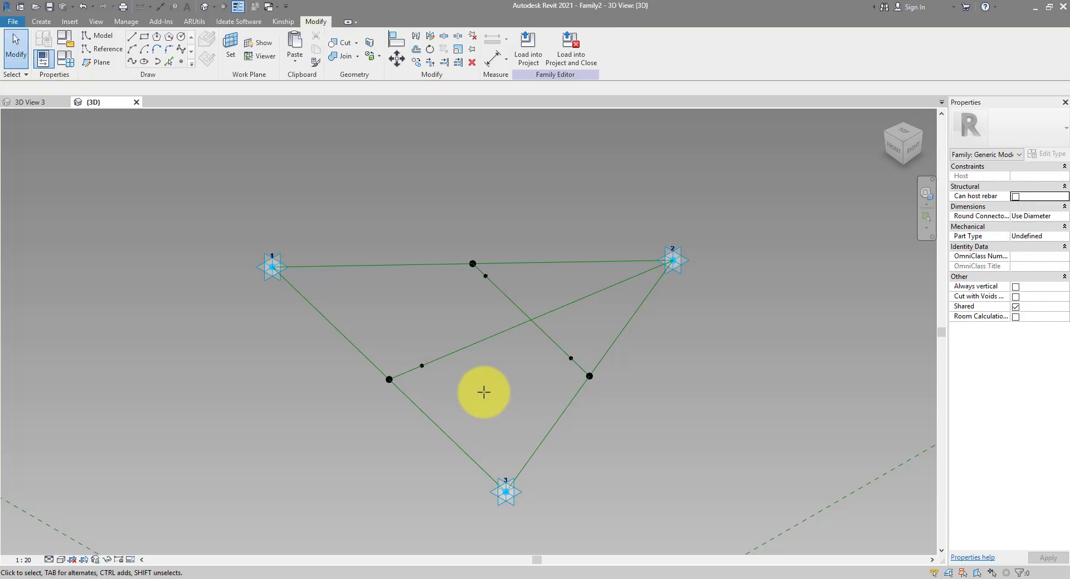
Set the hosted point beside line 1-2's midpoint to the Segment Length measurement type with a segment length of 500
click(478, 248)
click(466, 246)
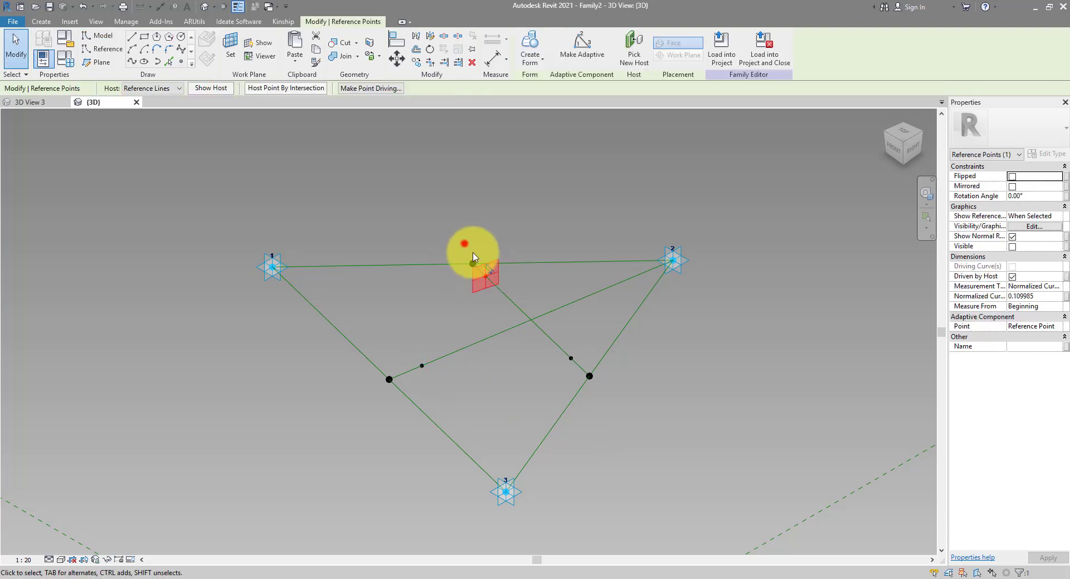
click(476, 266)
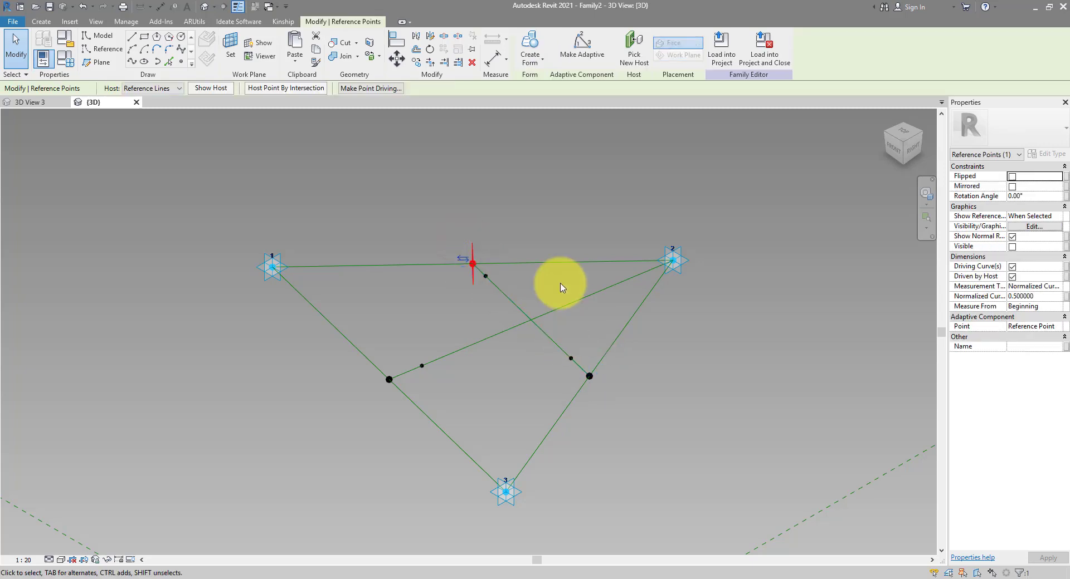
click(477, 229)
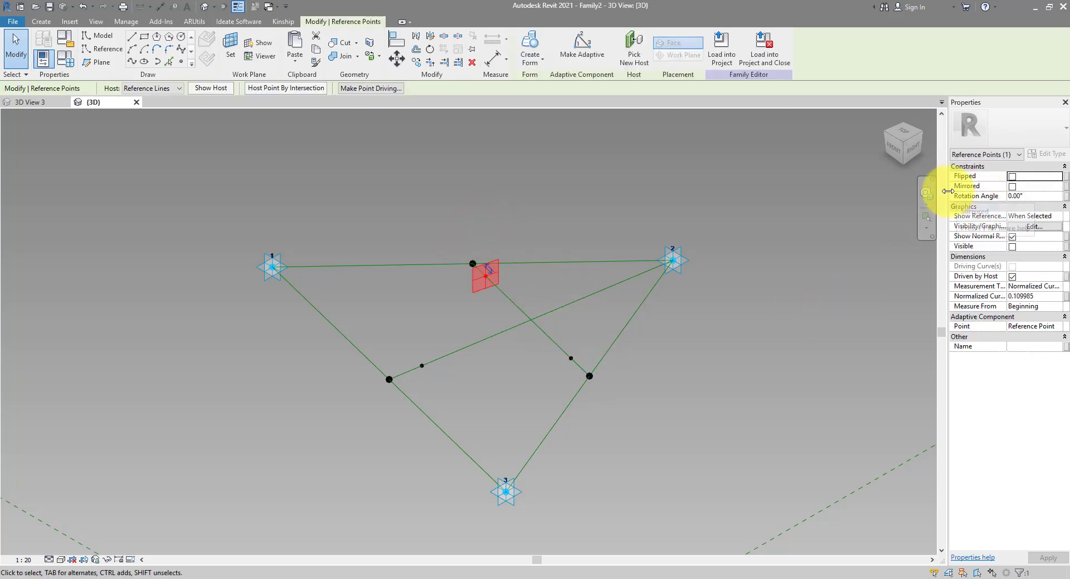
drag(948, 195, 894, 198)
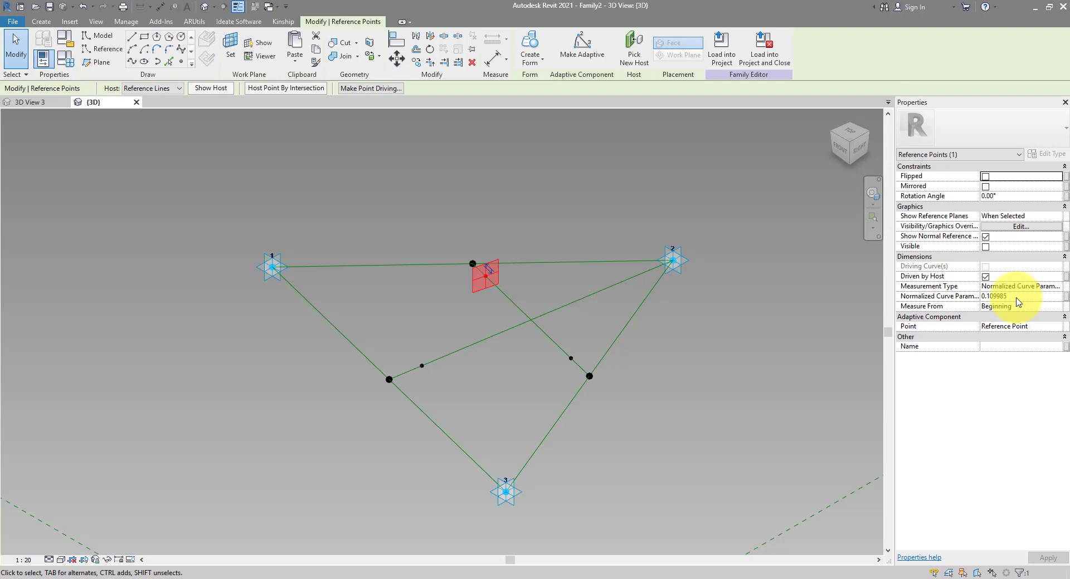
click(1047, 286)
click(1057, 286)
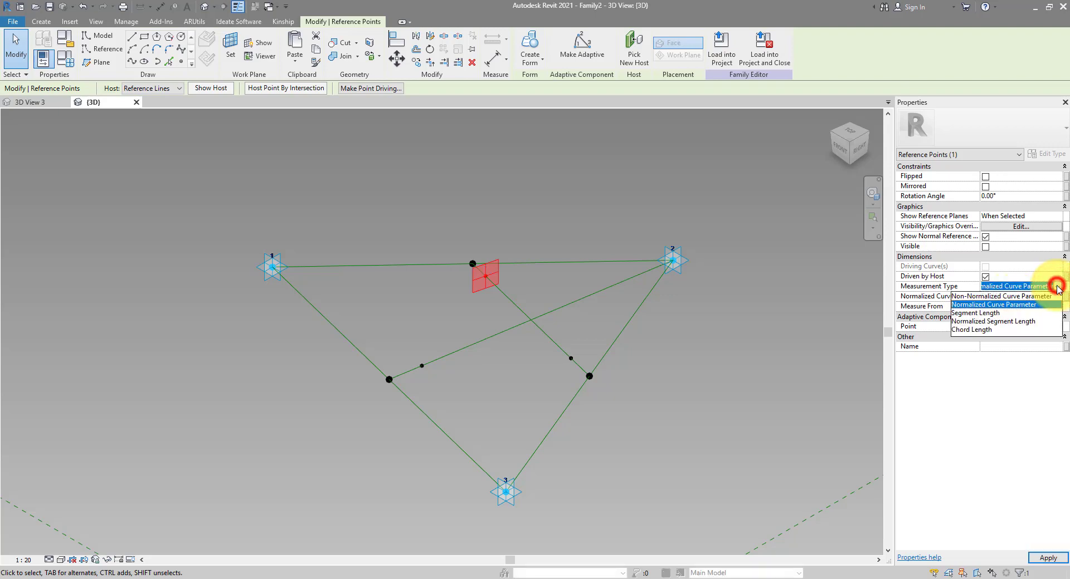
click(993, 314)
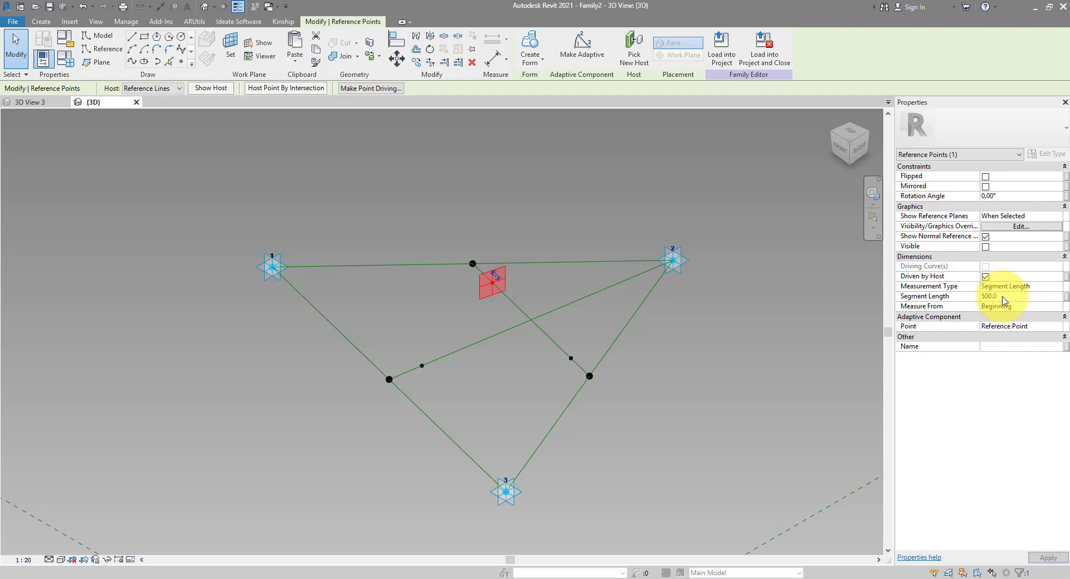
Associate that point's segment length with a new family type parameter named SideOffset
scroll(507, 288, up, 2)
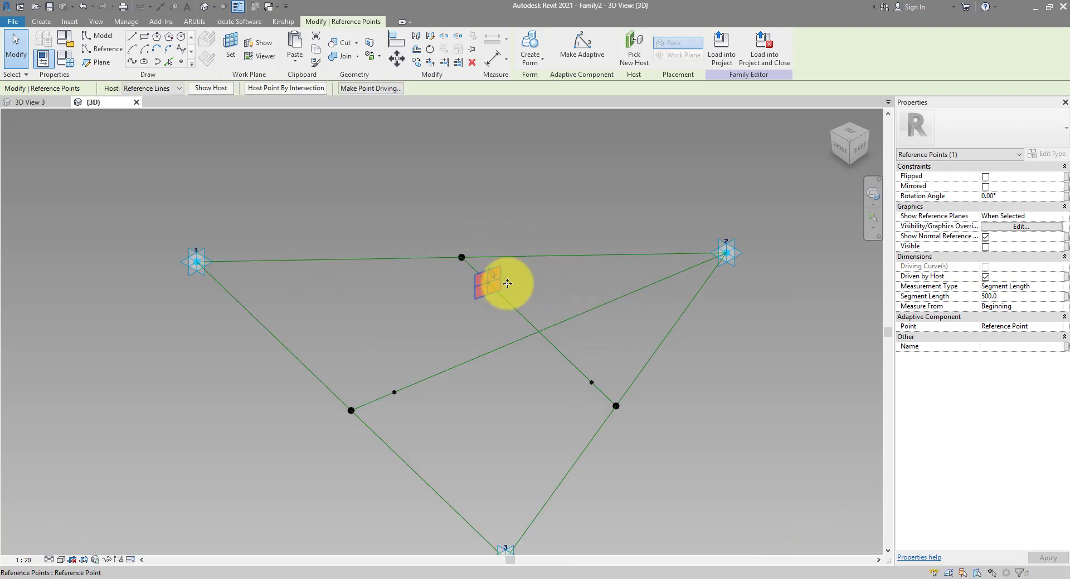
drag(444, 233, 512, 306)
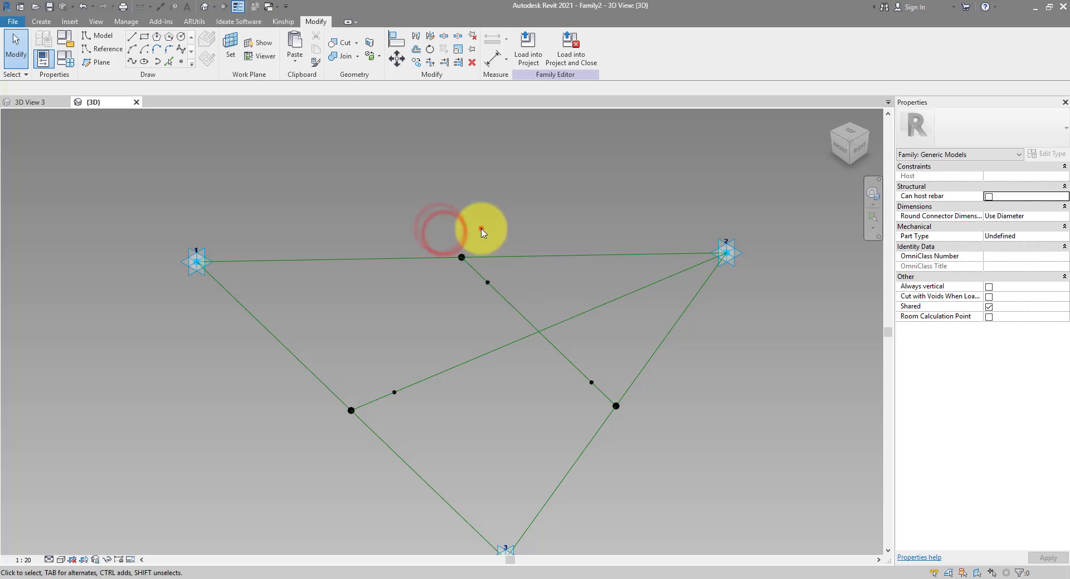
click(1065, 297)
click(592, 428)
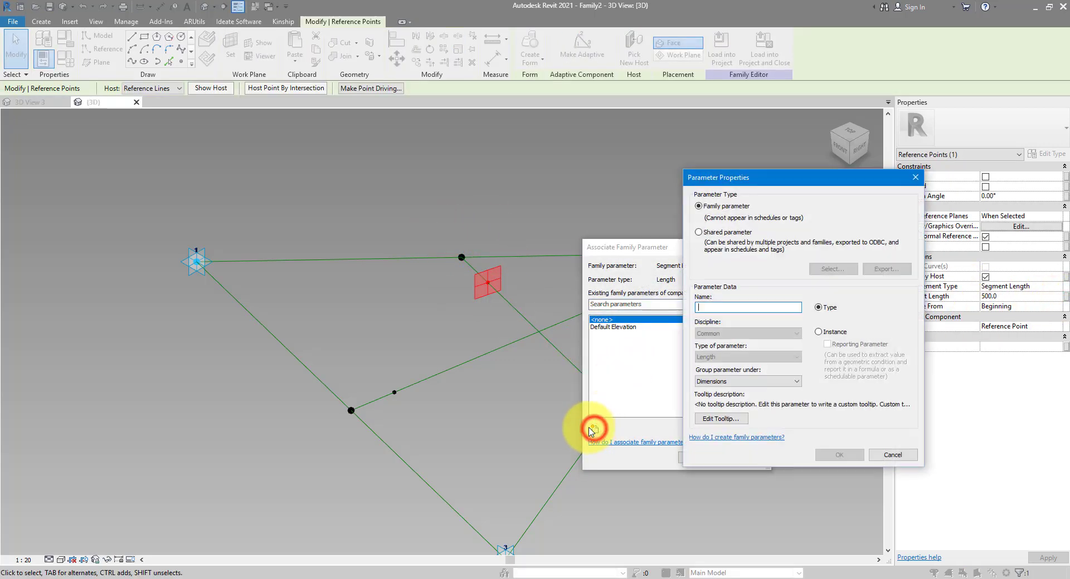
text(SideOffset)
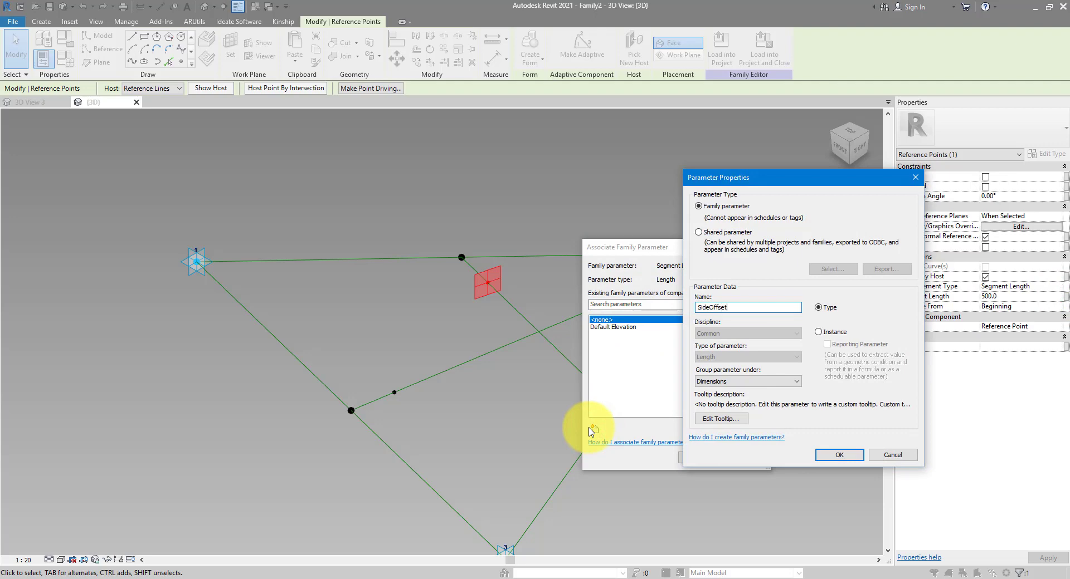
click(843, 460)
click(693, 455)
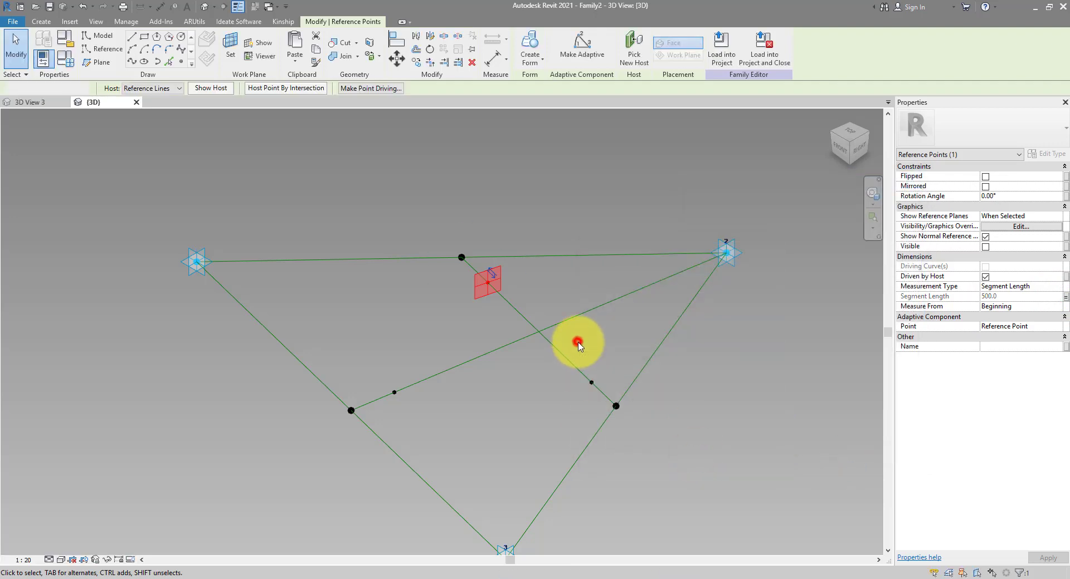
Set the hosted point beside line 2-3's midpoint to the Segment Length measurement type, measured from the End
click(578, 344)
click(591, 383)
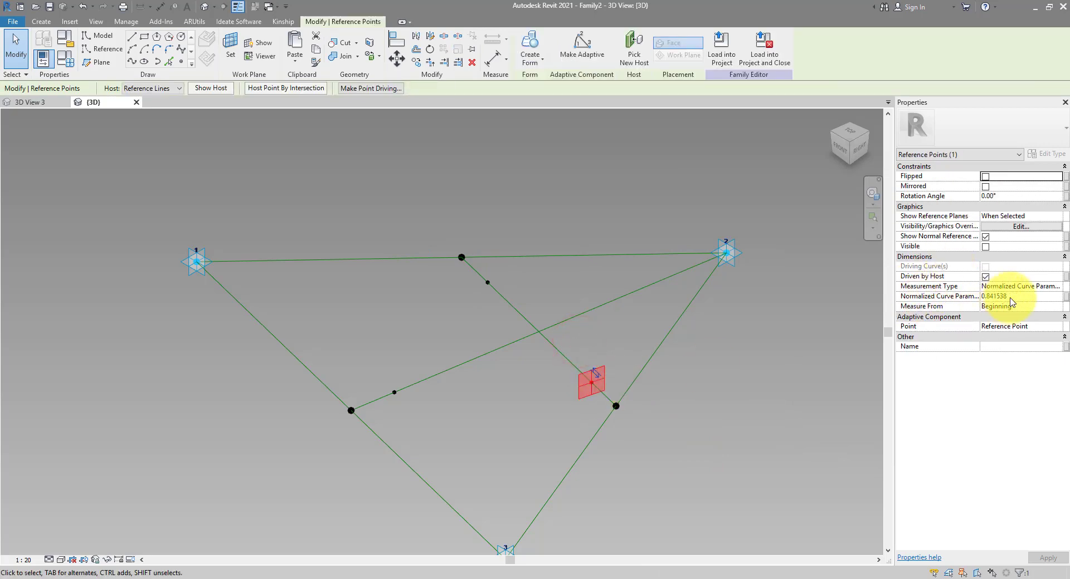
click(1042, 287)
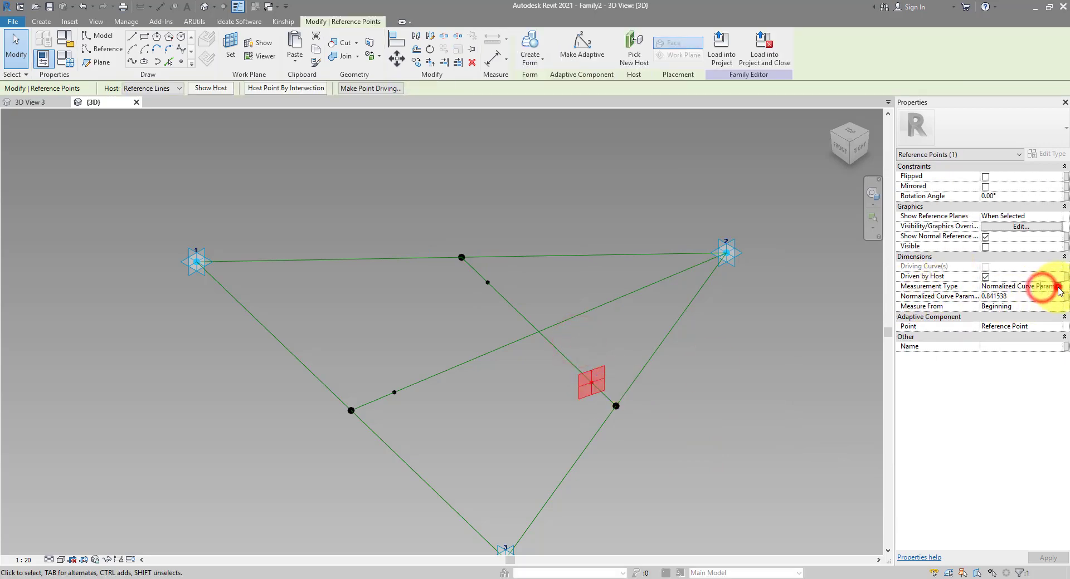
click(1057, 287)
click(997, 314)
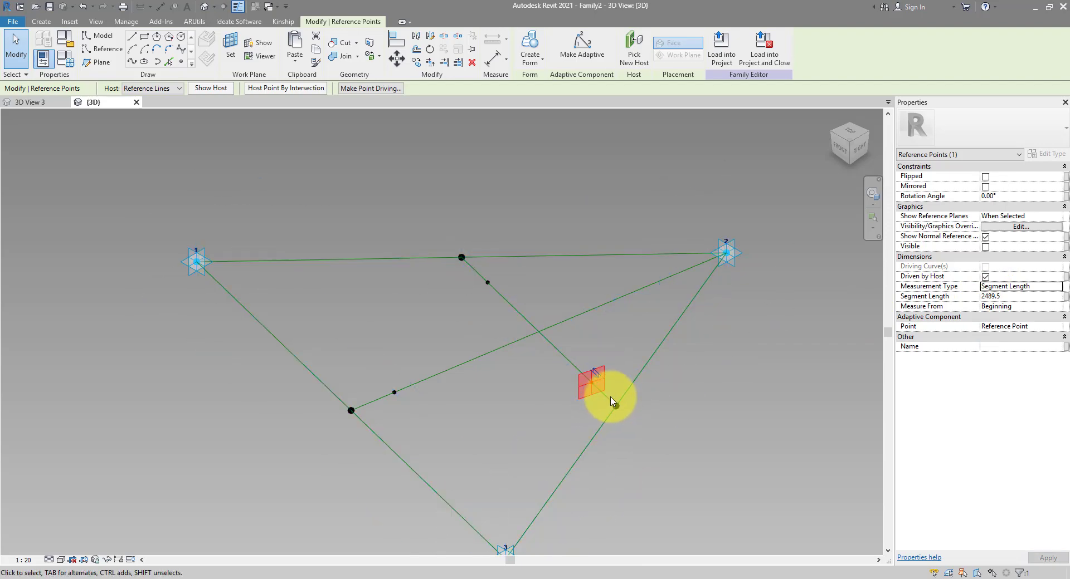
click(1022, 307)
click(1057, 307)
click(1002, 326)
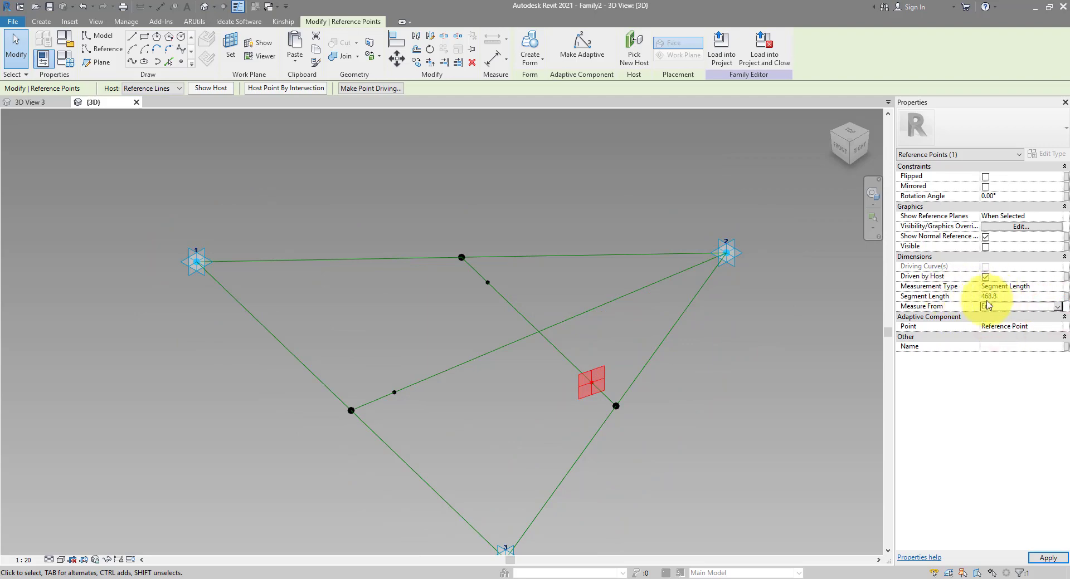
Associate the segment length of the point beside line 2-3's midpoint with the SideOffset parameter
click(1064, 299)
click(615, 334)
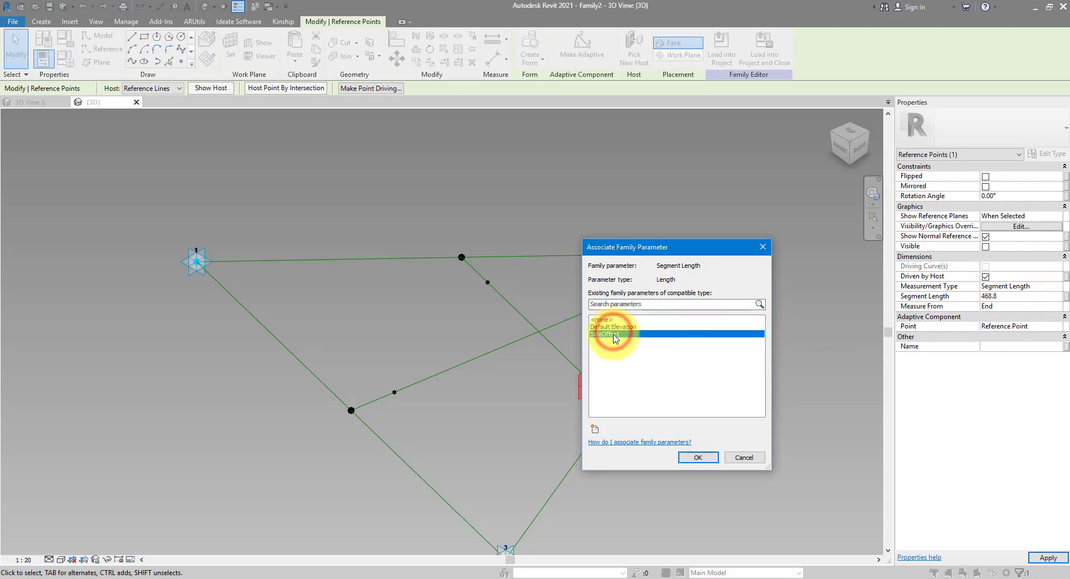
click(698, 458)
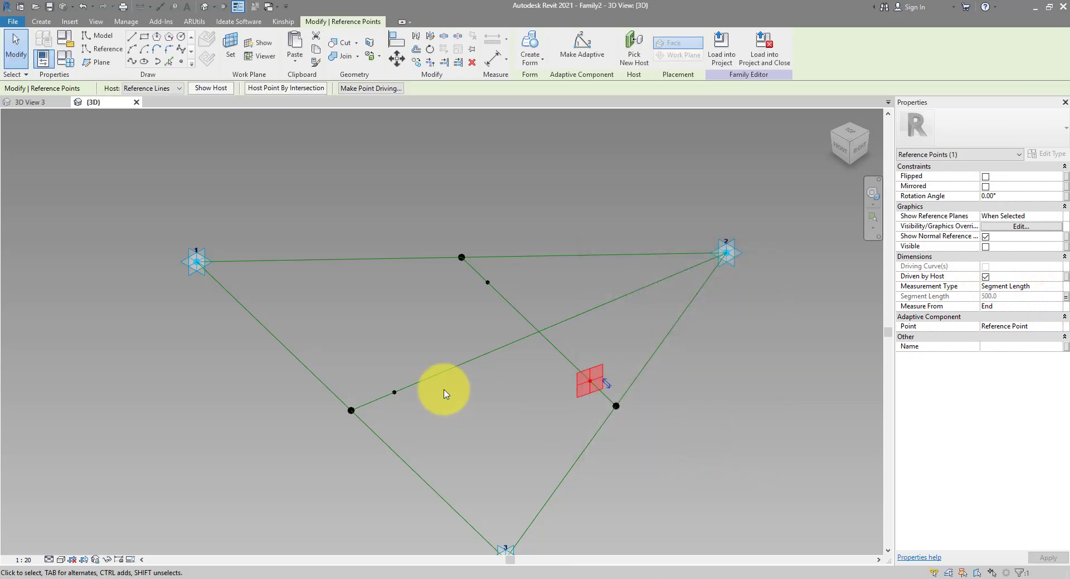
Set the hosted point beside line 1-3's midpoint to the Segment Length measurement type
drag(381, 366, 427, 417)
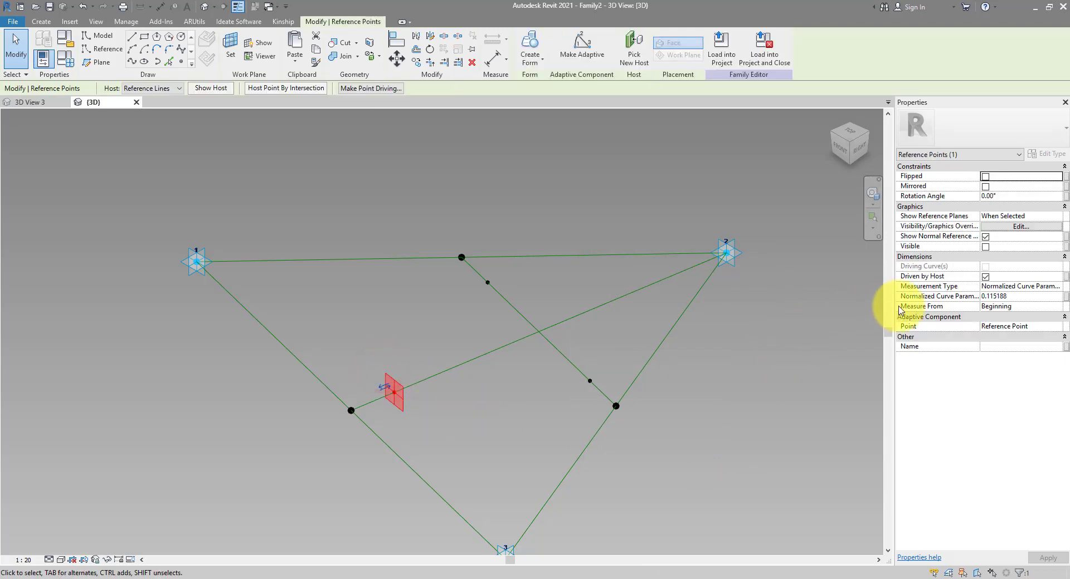
click(1057, 287)
click(993, 305)
click(1057, 286)
click(972, 313)
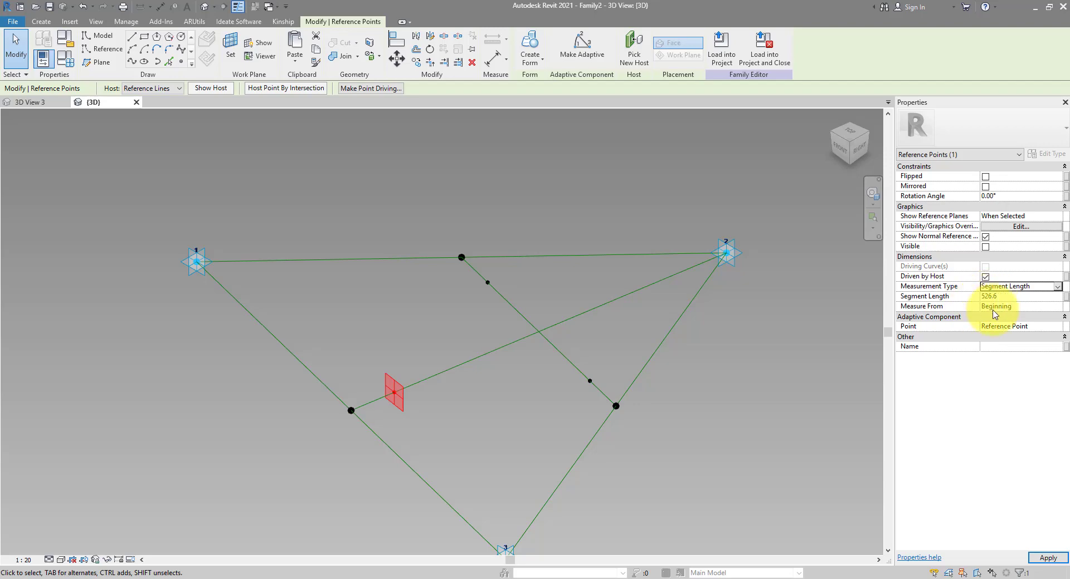
Associate the segment length of the point beside line 1-3's midpoint with a new family parameter named EndOffset
click(1064, 296)
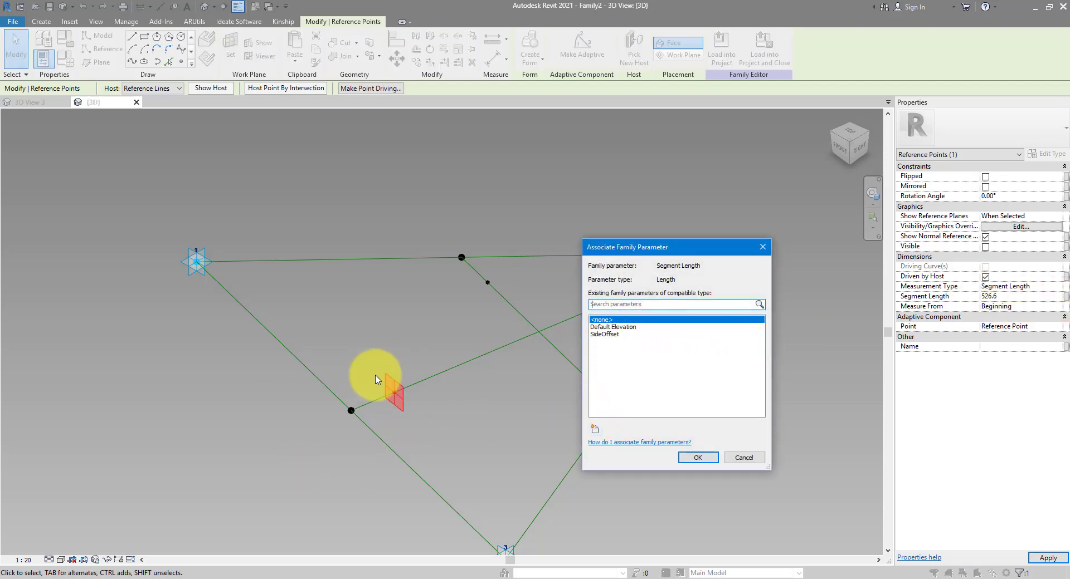
click(595, 429)
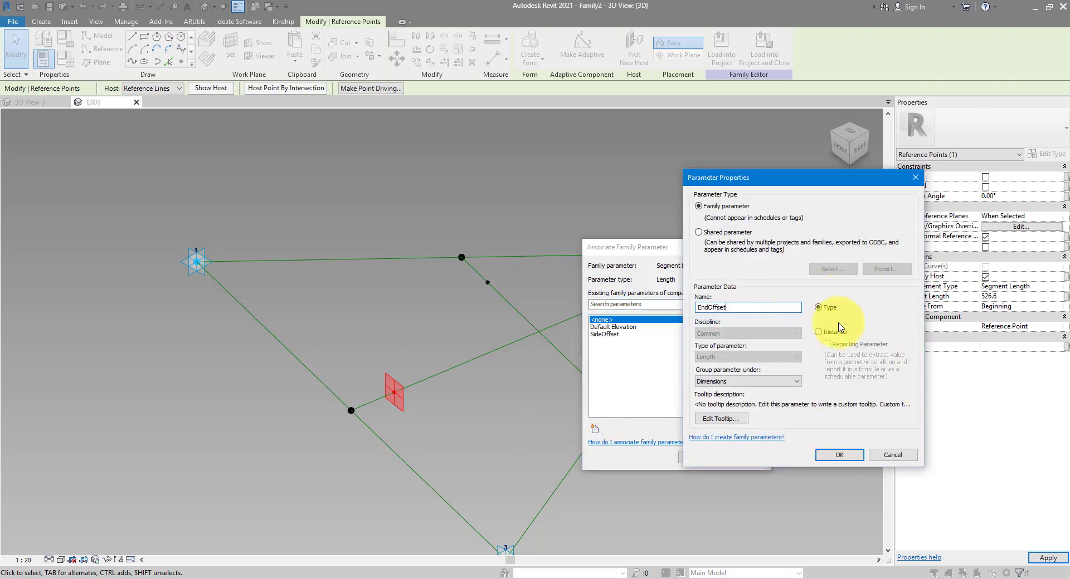
click(837, 457)
click(697, 456)
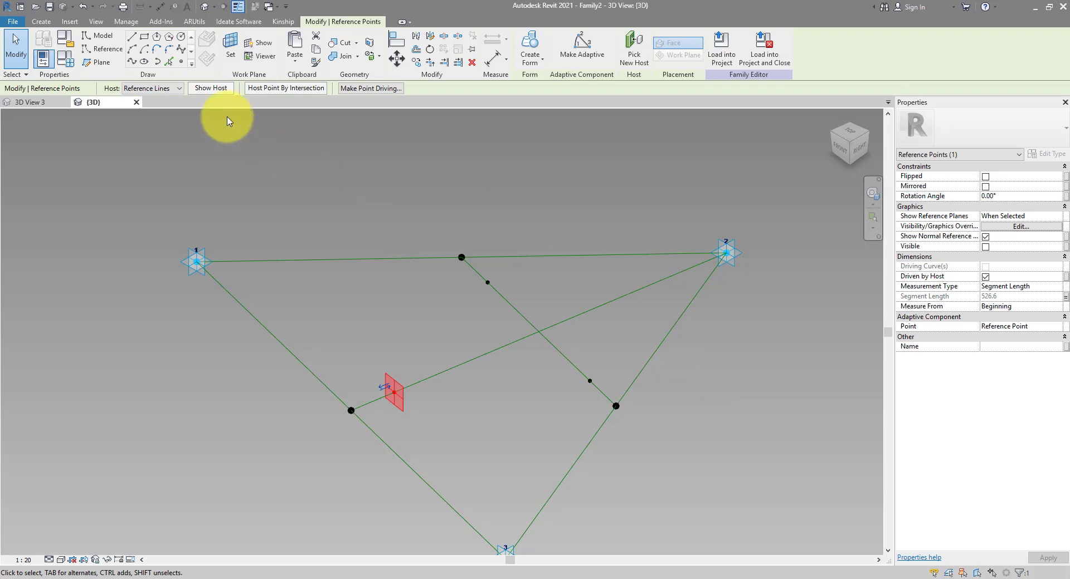
Place a hosted reference point on the inner line to adaptive point 2, just beyond the crossing, and select it
click(181, 62)
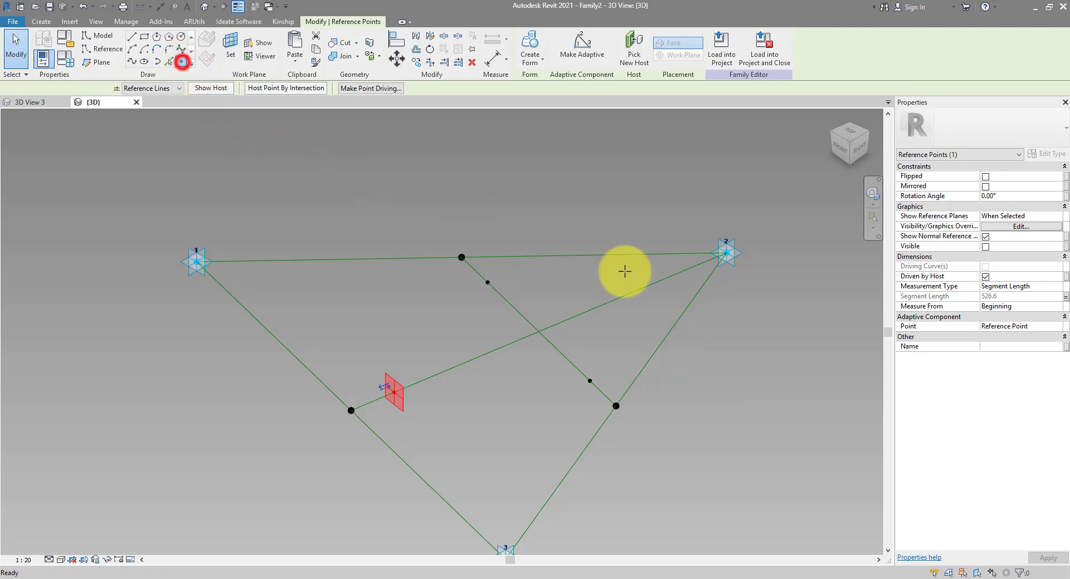
click(560, 322)
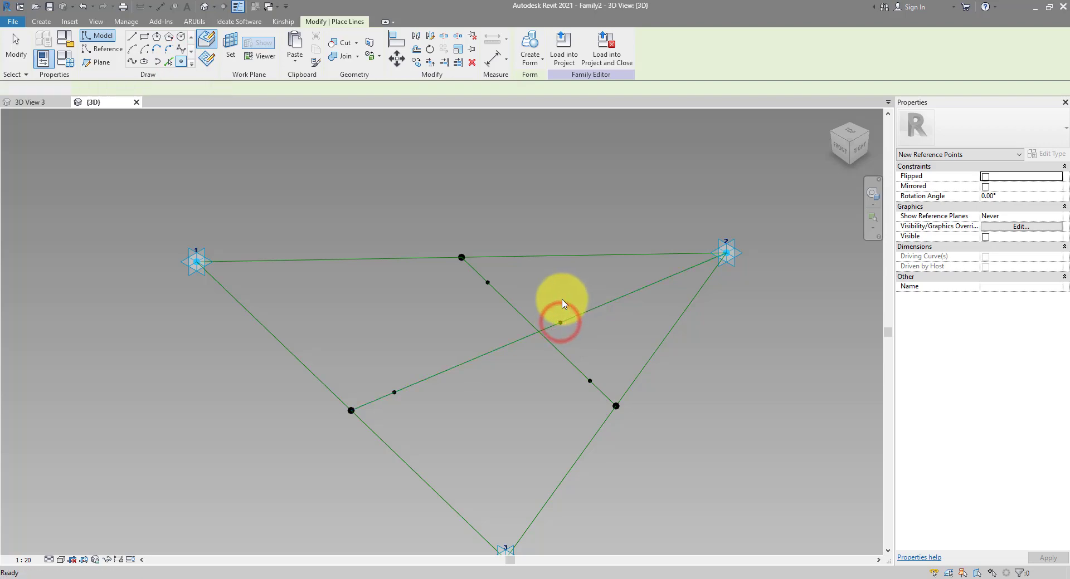
click(550, 298)
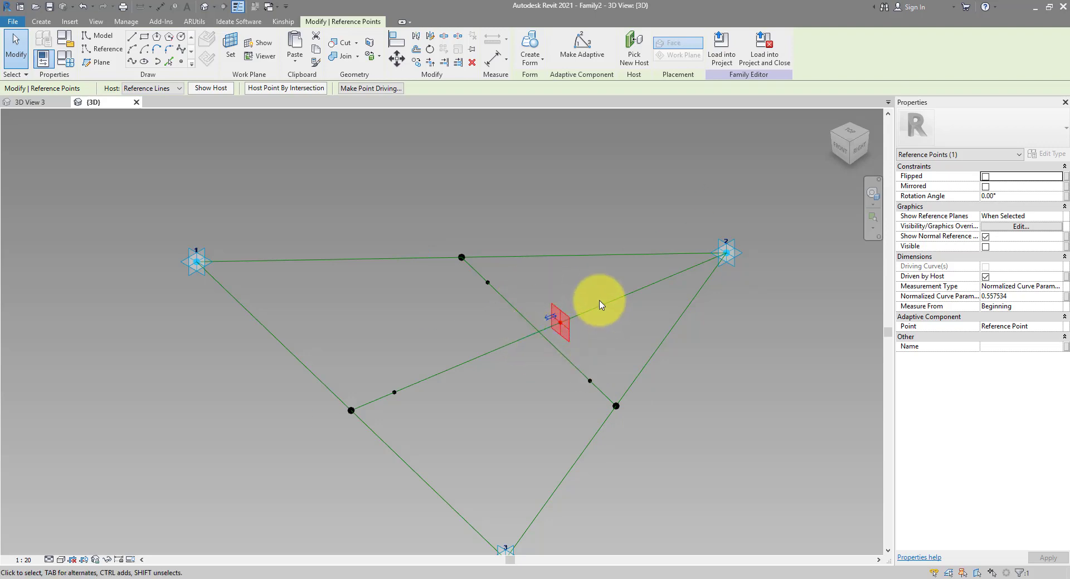
Host the selected point by intersection with the inner line joining the midpoints of lines 1-2 and 2-3
click(286, 89)
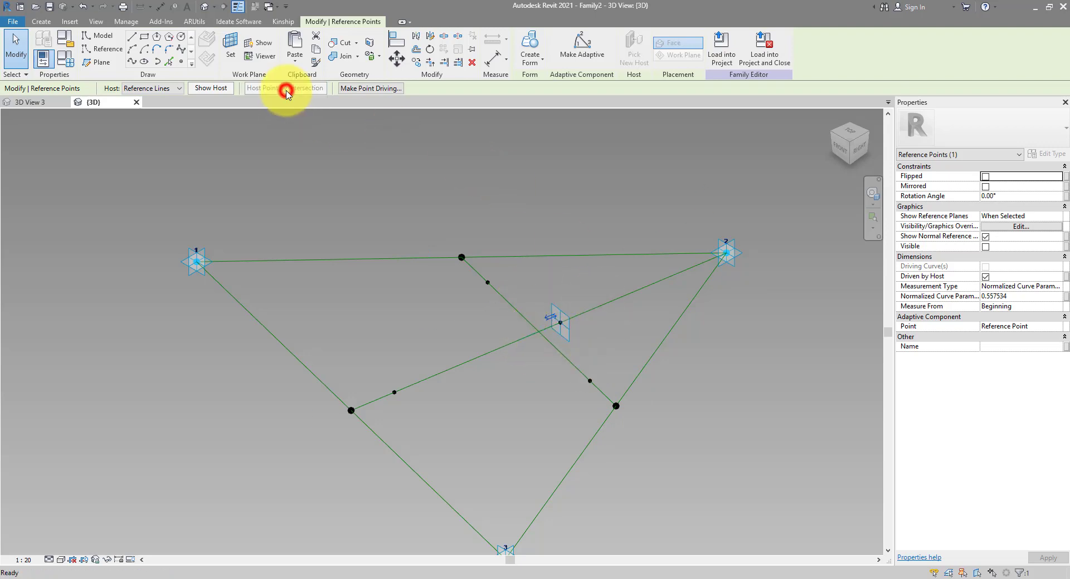
click(511, 306)
scroll(554, 312, up, 2)
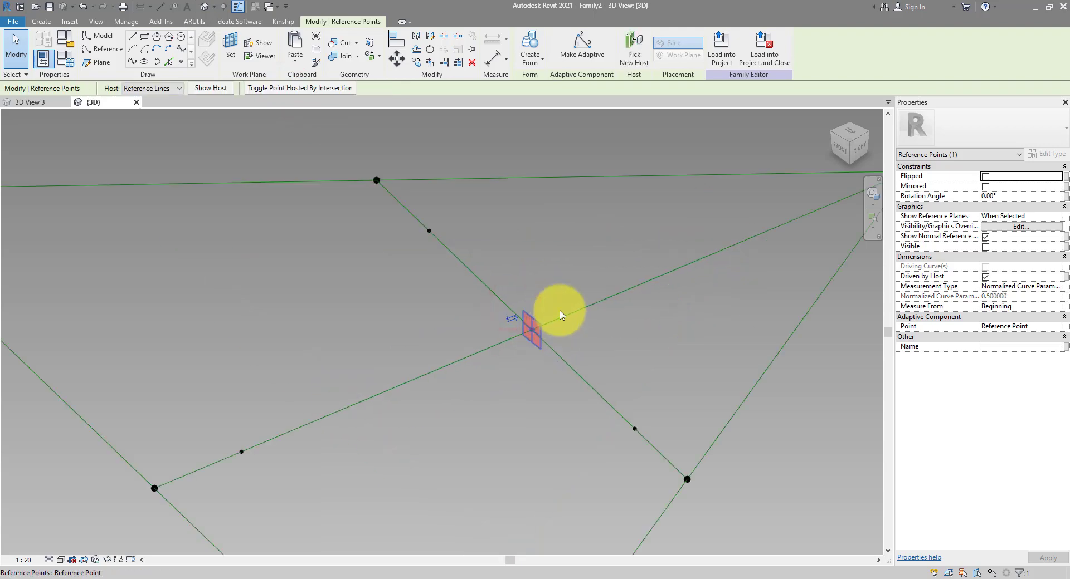
Raise adaptive point 2 vertically to test how the hosted points follow
click(521, 313)
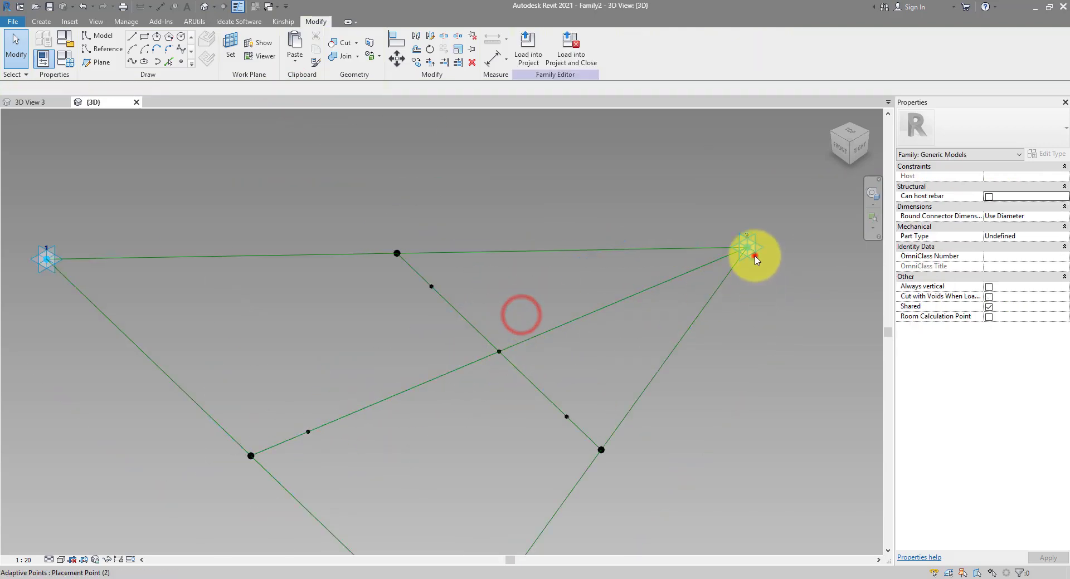
click(755, 240)
drag(747, 234, 682, 226)
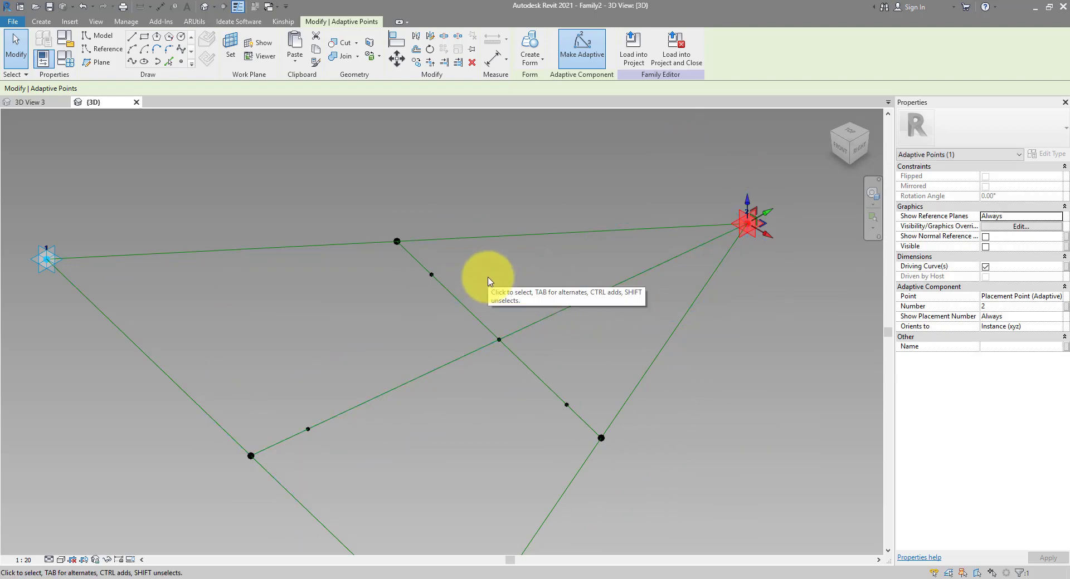
Place a reference point on the work plane of the hosted point beside line 1-2's midpoint, directly over that point
drag(258, 274, 583, 430)
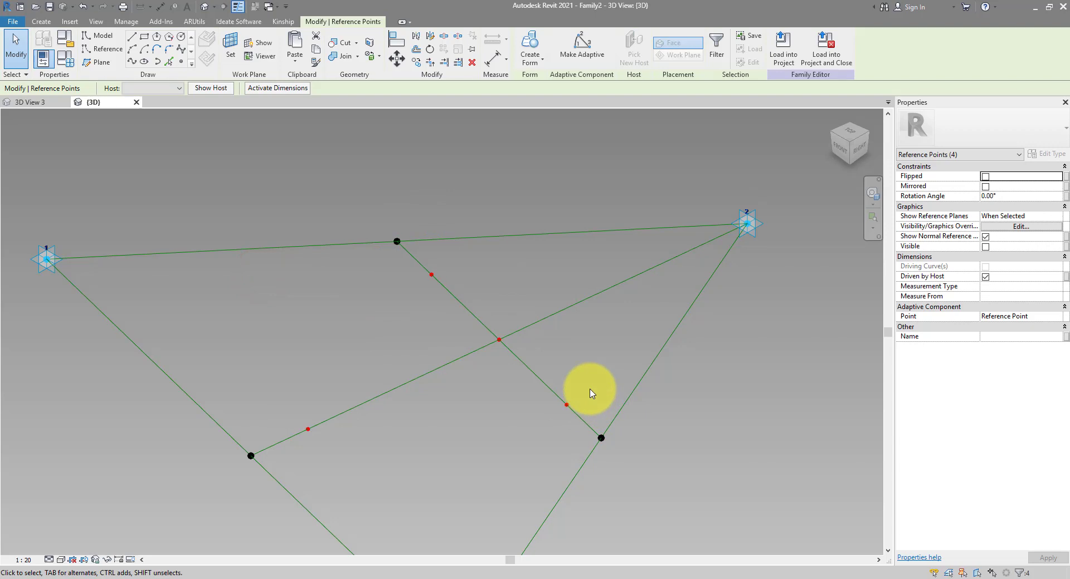
click(181, 62)
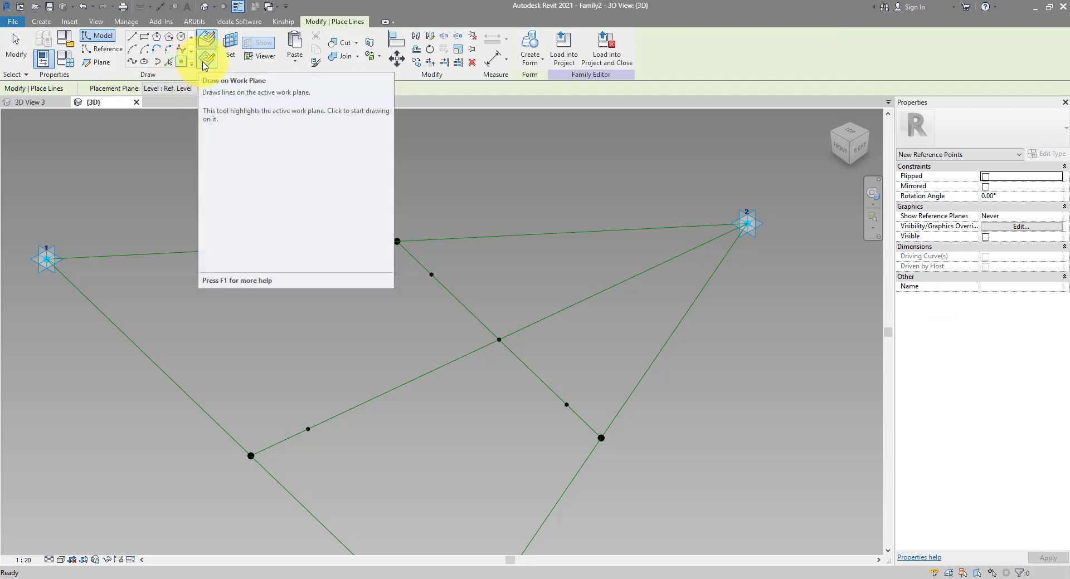
click(205, 59)
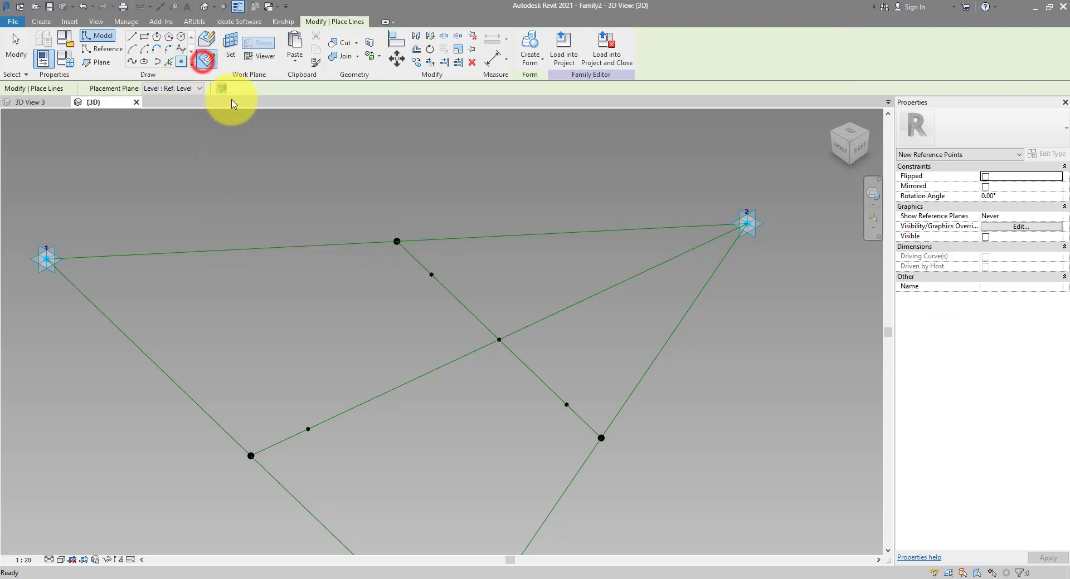
click(231, 45)
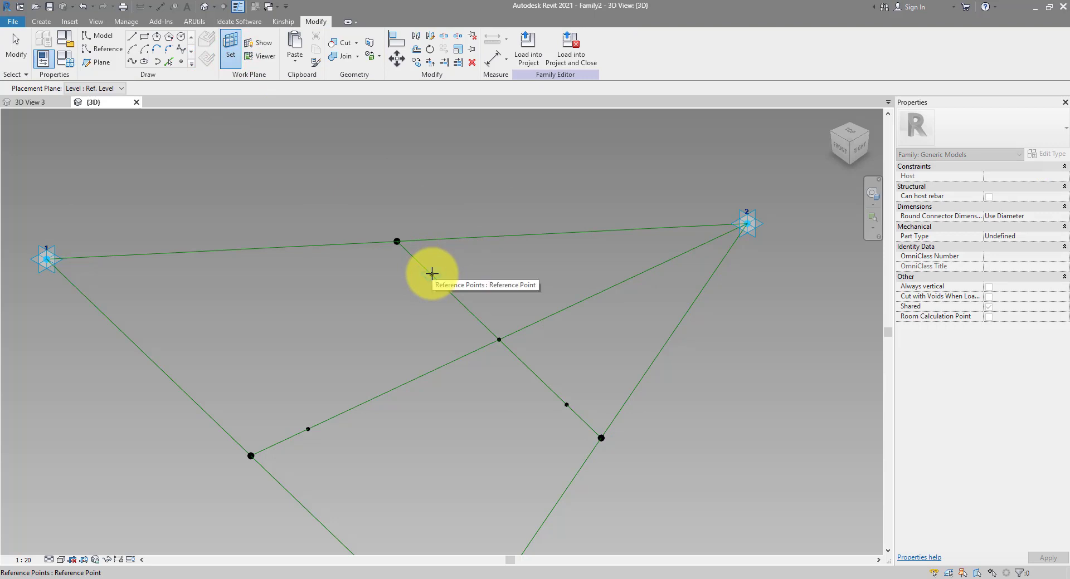
click(431, 274)
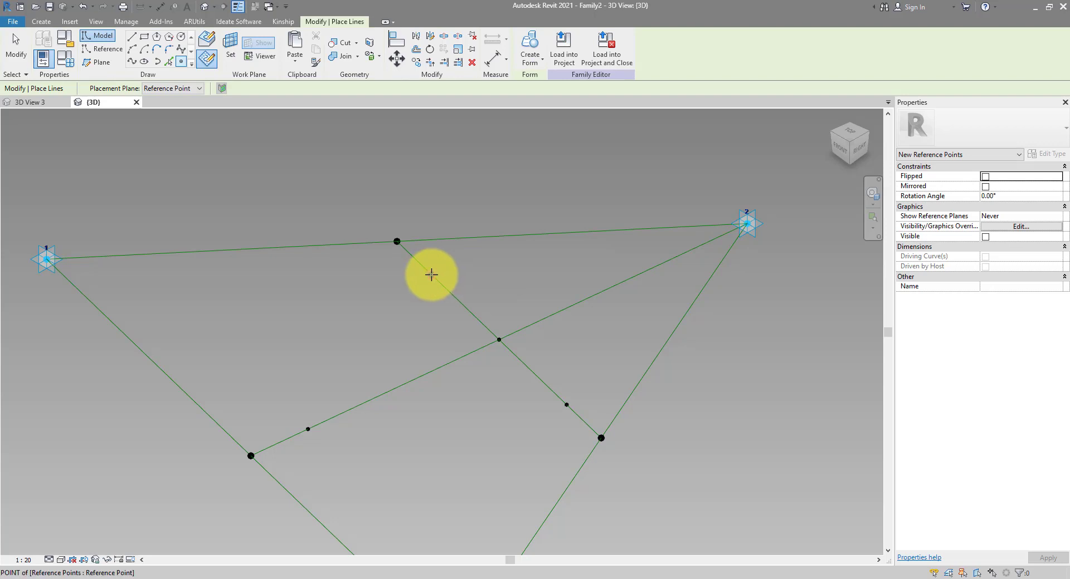
click(431, 275)
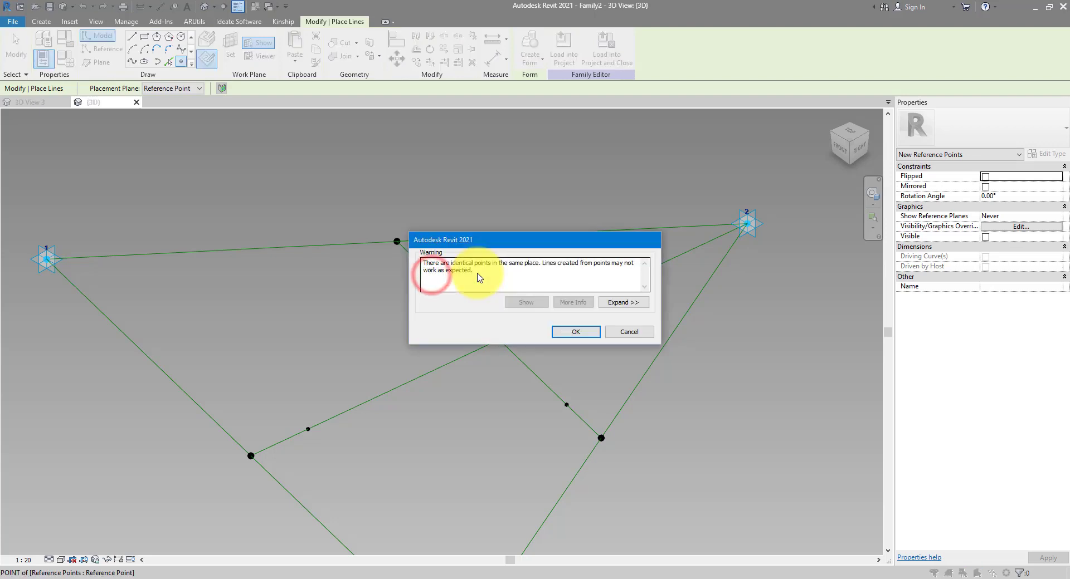
drag(516, 237, 602, 169)
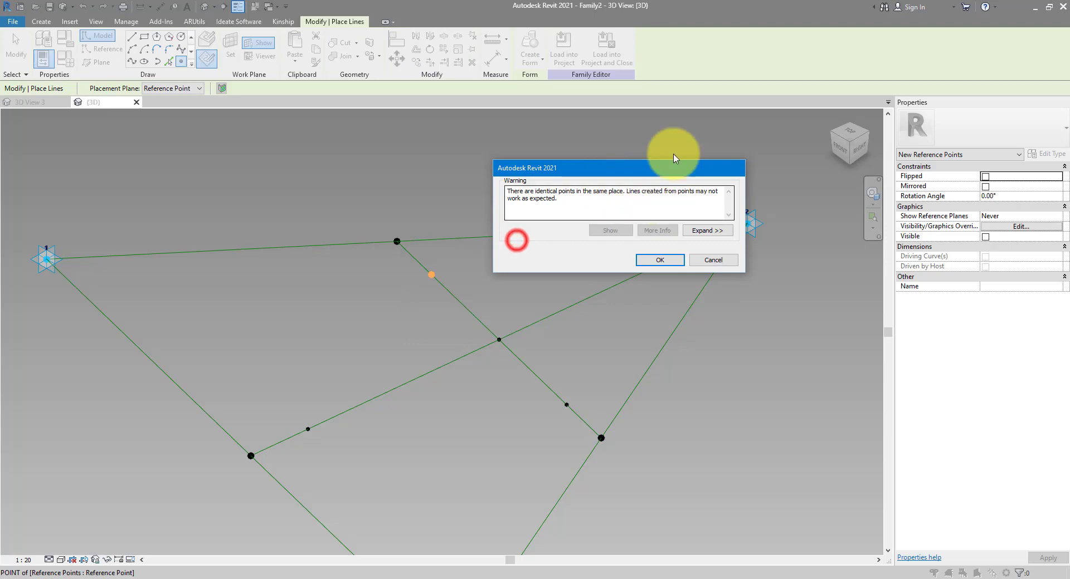
click(657, 260)
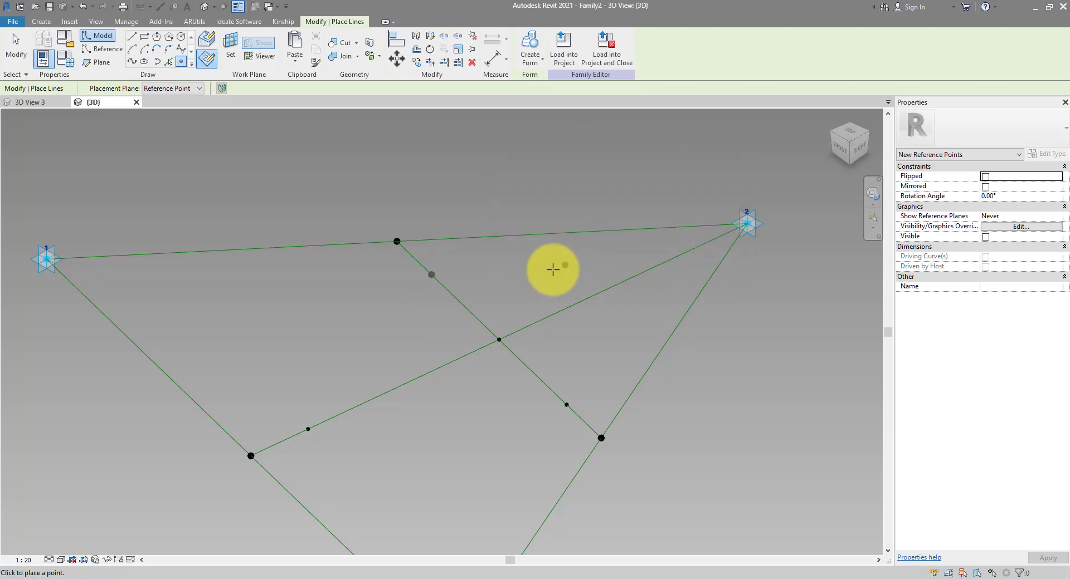
Place work-plane-hosted reference points on the inner lines' intersection point and on the hosted points beside the midpoints of lines 2-3 and 1-3
click(230, 51)
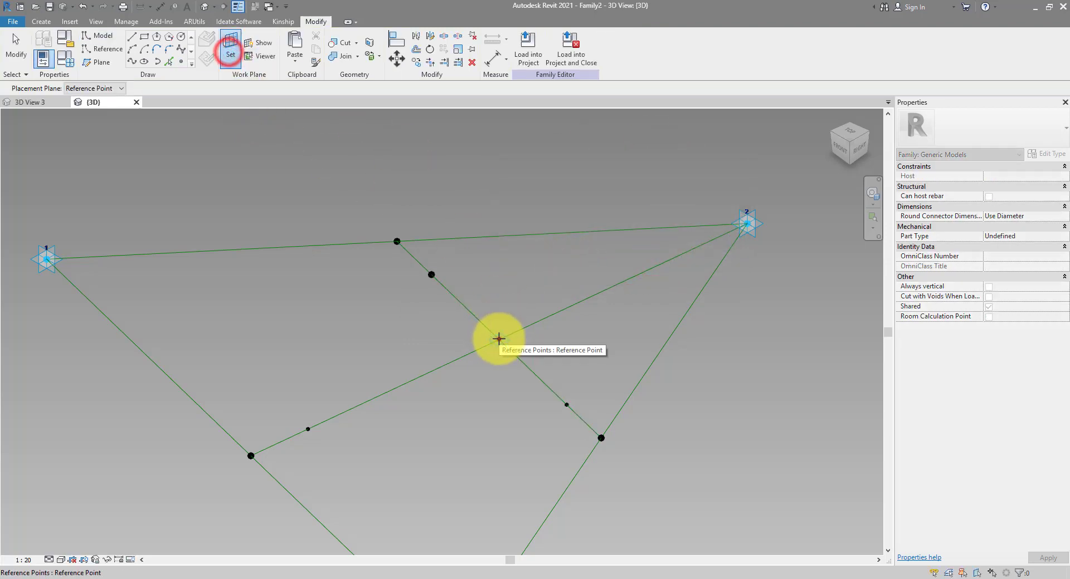
click(499, 339)
click(573, 333)
click(567, 404)
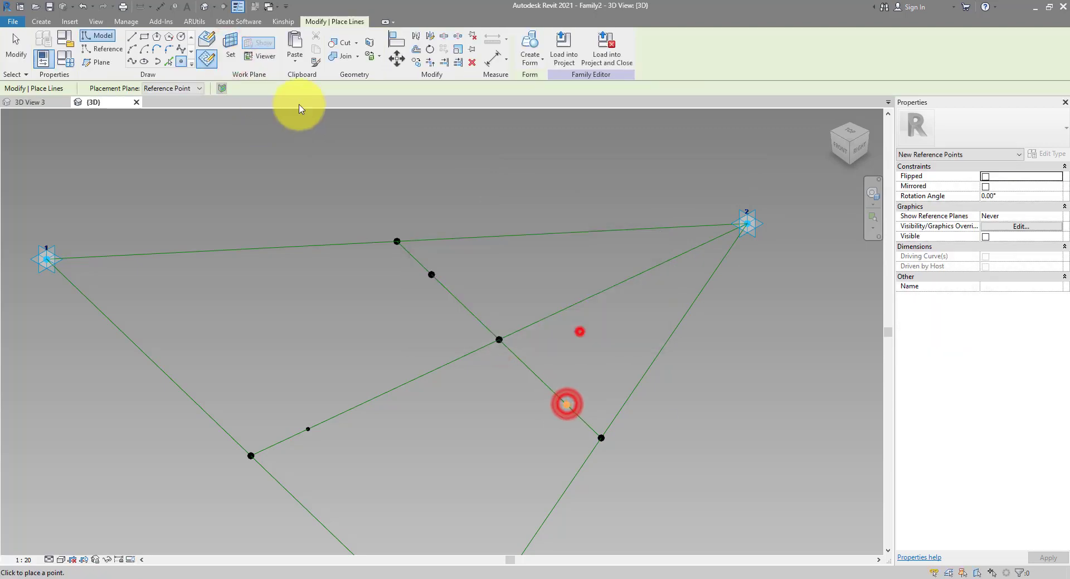
click(230, 45)
click(307, 429)
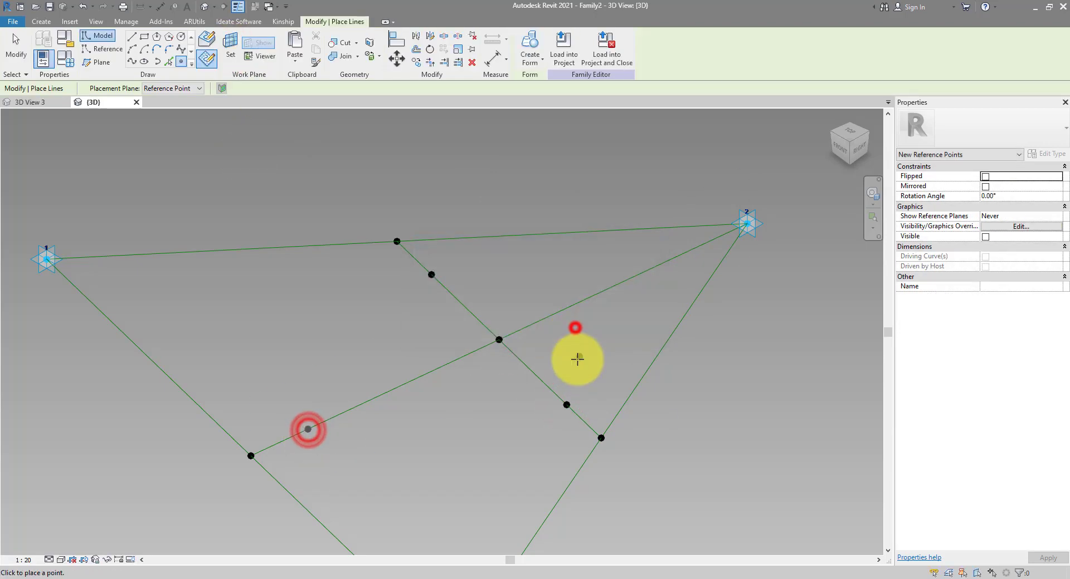
key(Escape)
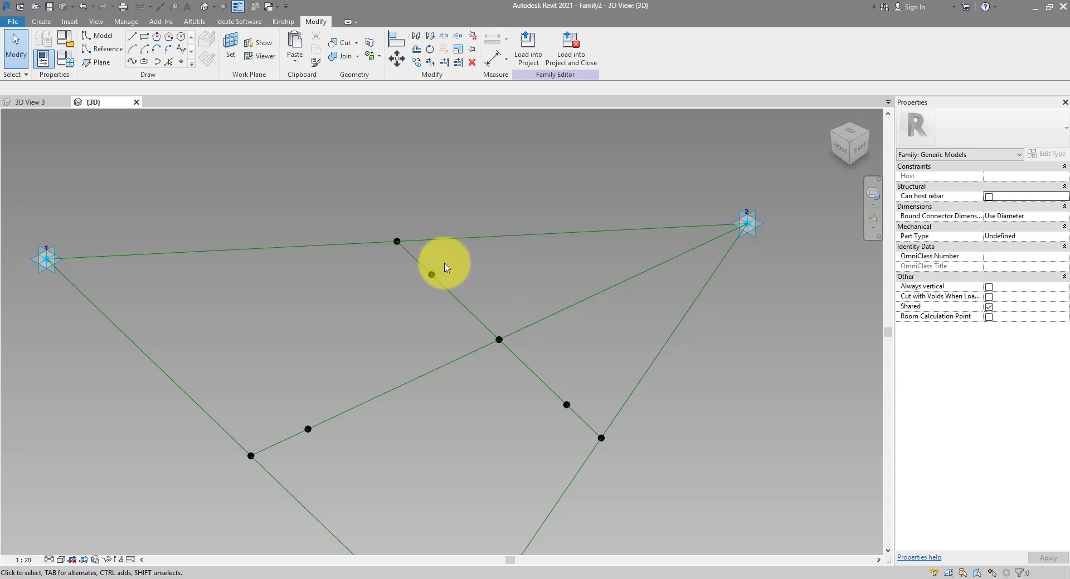
Move the four new points vertically below their hosts, with offsets of about -362 beside line 1-2's midpoint and about -519 at the intersection
click(432, 275)
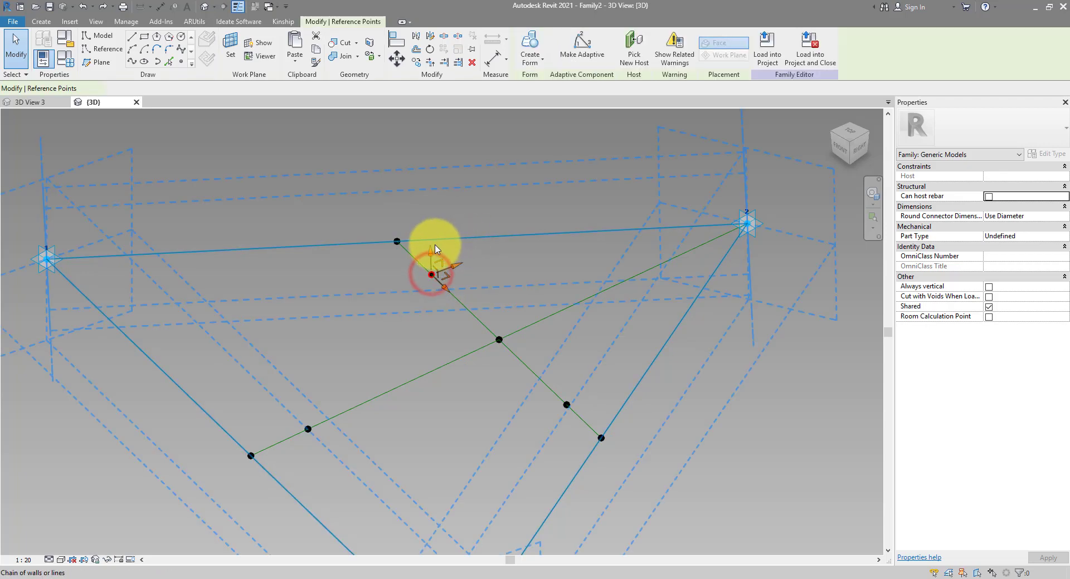
drag(432, 254, 490, 275)
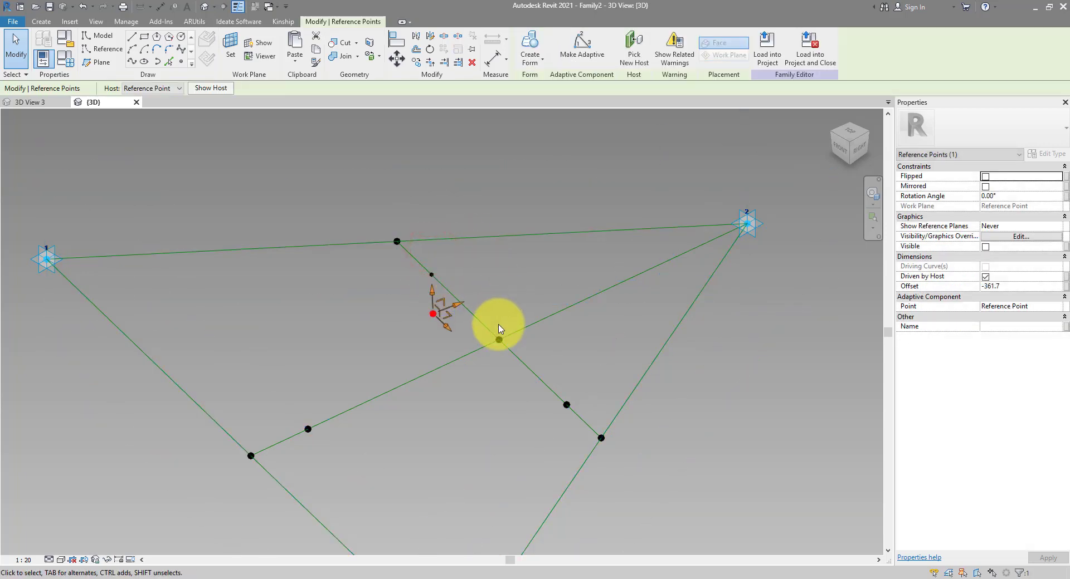
drag(500, 342, 584, 438)
click(564, 404)
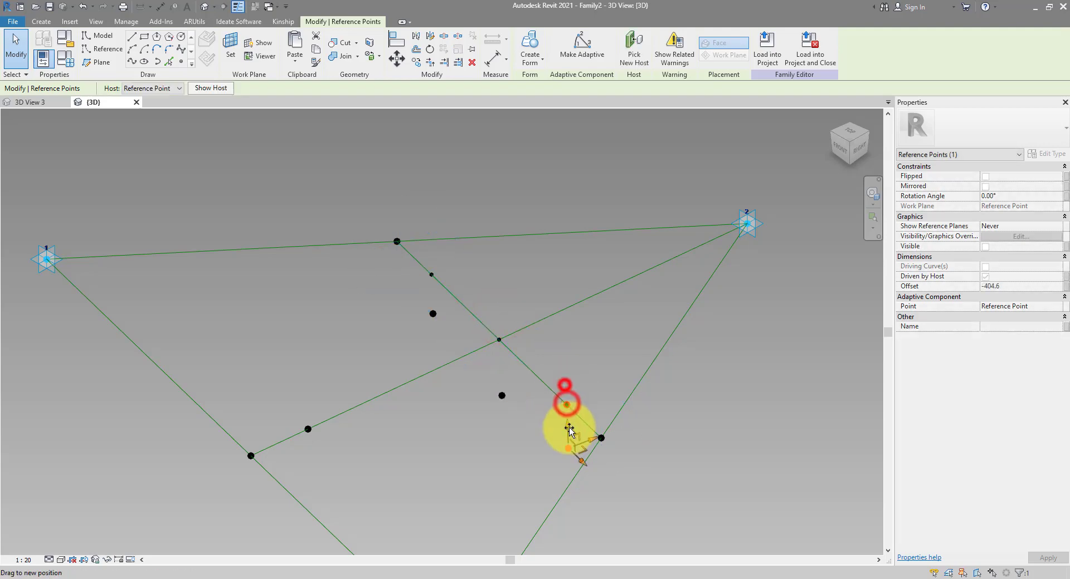
drag(308, 430, 312, 469)
click(437, 401)
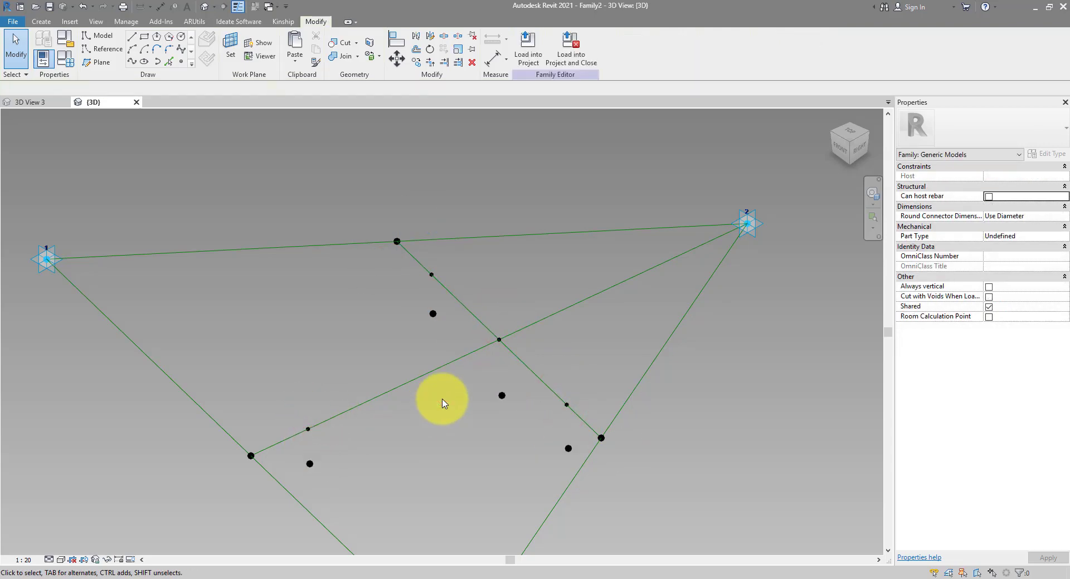
Associate the offset of the point below the inner lines' intersection with a new family parameter named Depth
drag(460, 374, 509, 425)
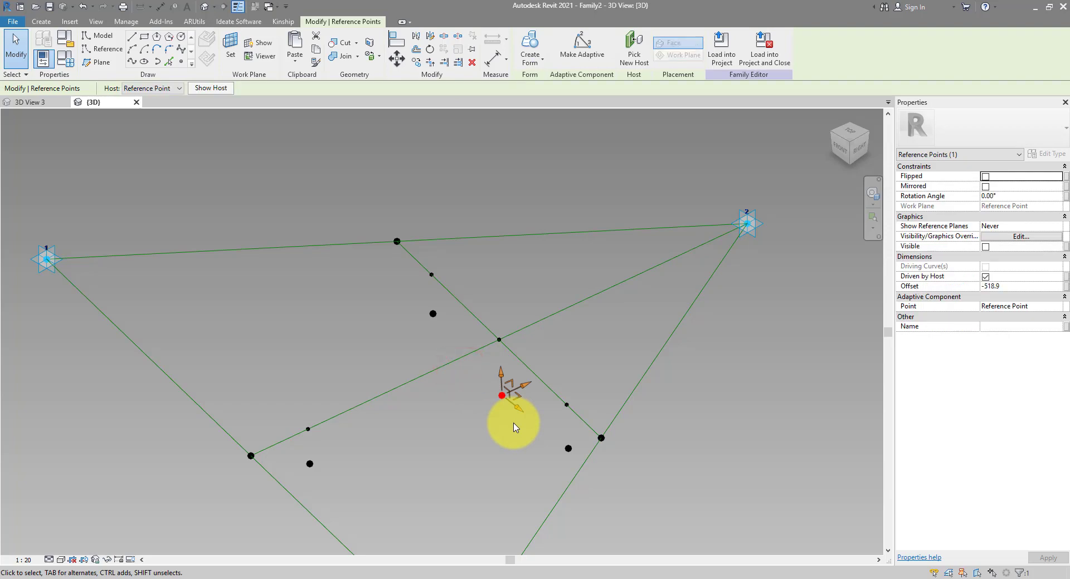
shift+middle_drag(508, 426, 500, 351)
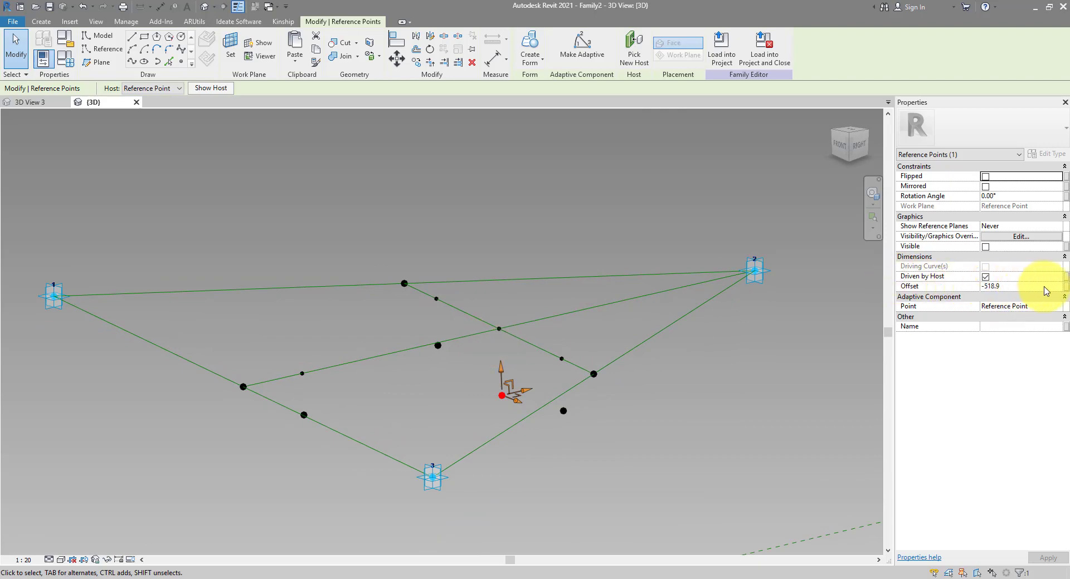
click(1066, 288)
click(595, 429)
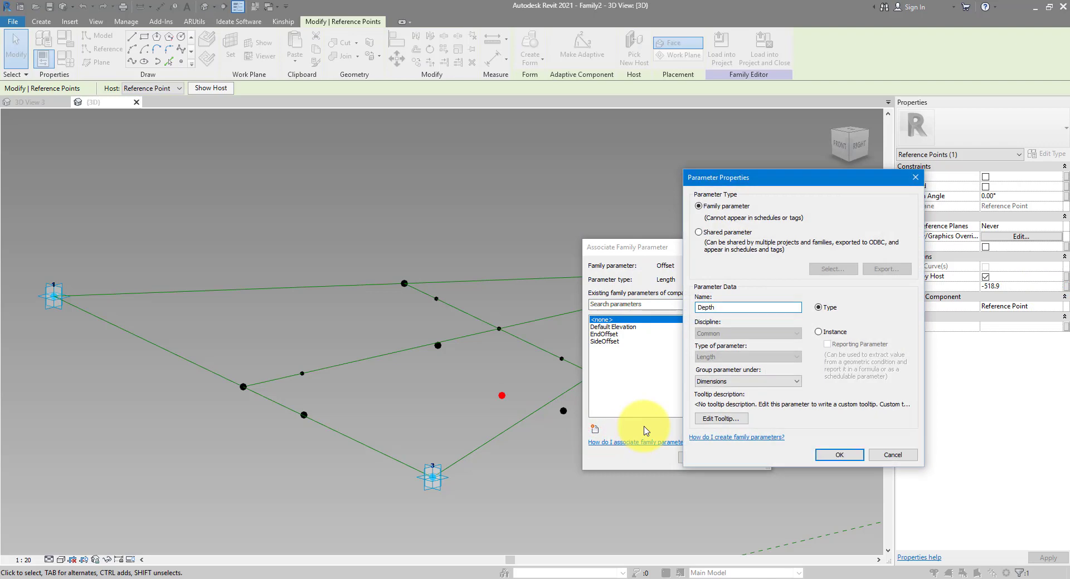
click(838, 455)
click(703, 455)
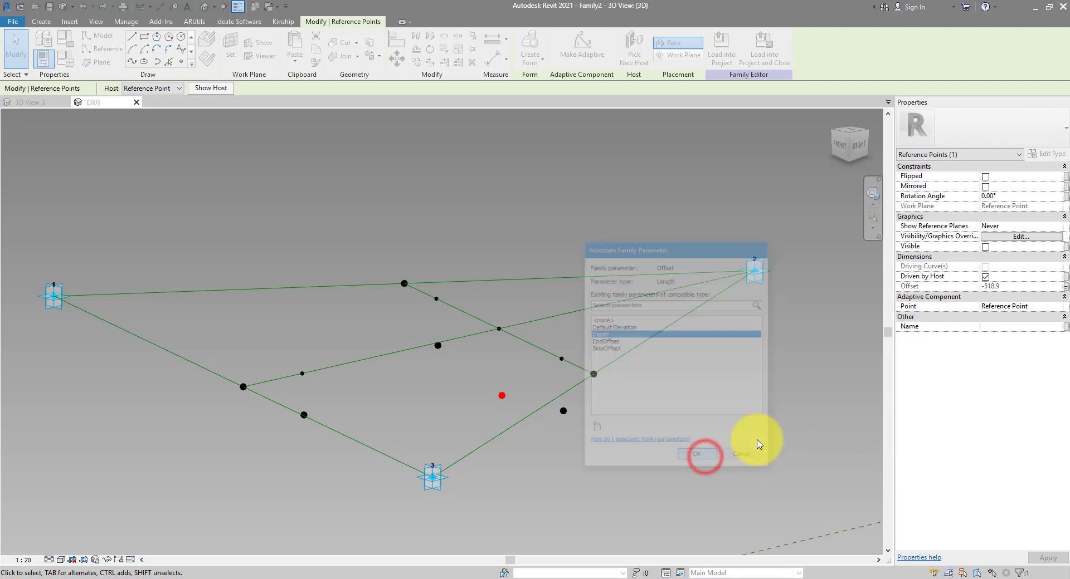
Associate the offsets of the two lowered points near the midpoints of lines 1-2 and 2-3 with a new family parameter named SideDepth
shift+middle_drag(425, 349, 551, 412)
drag(353, 362, 392, 395)
drag(590, 366, 685, 411)
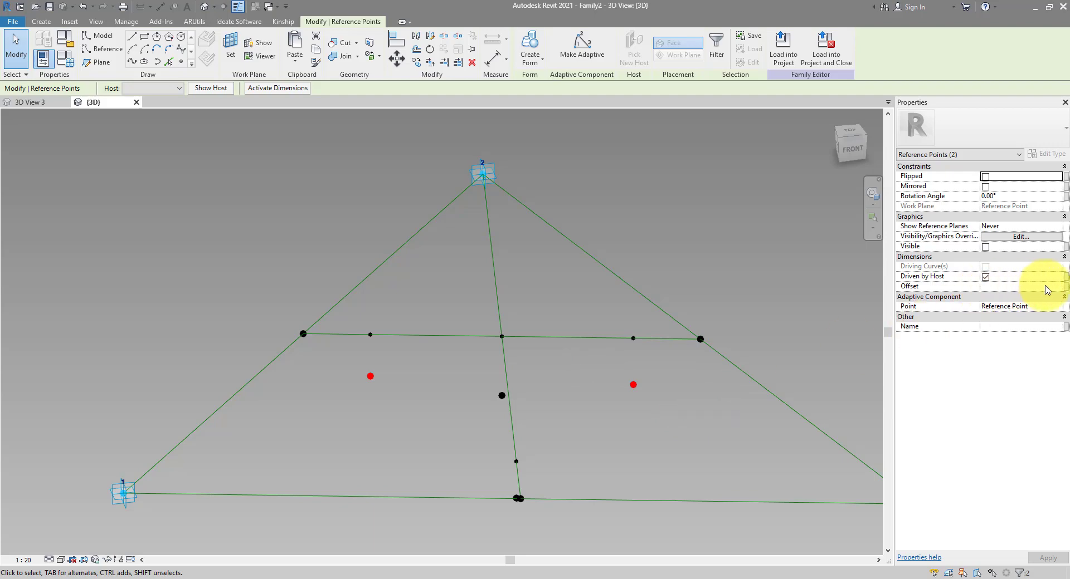
click(1066, 287)
click(595, 429)
text(SideDepth)
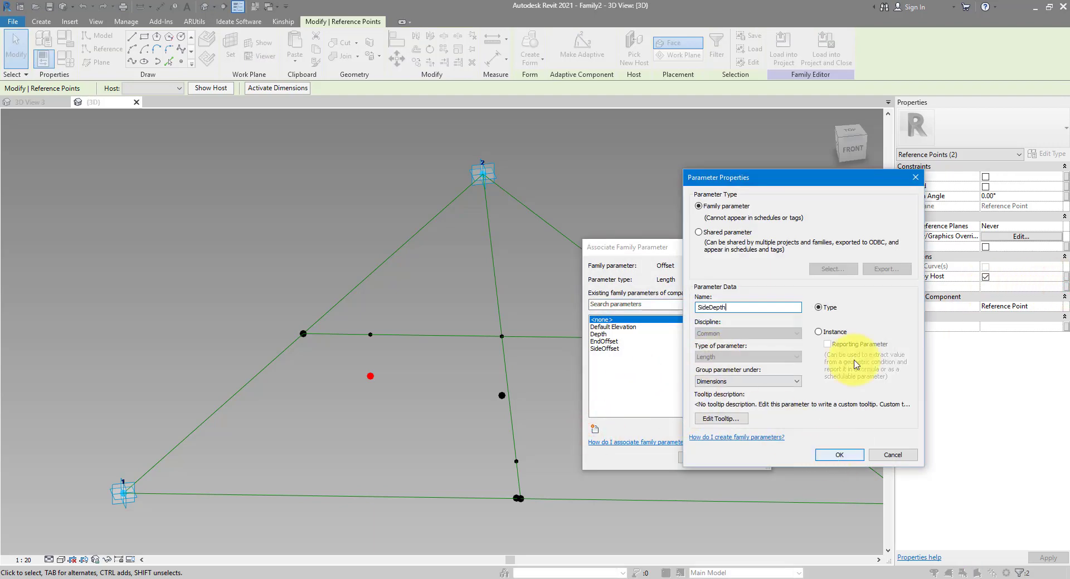
click(836, 455)
click(694, 456)
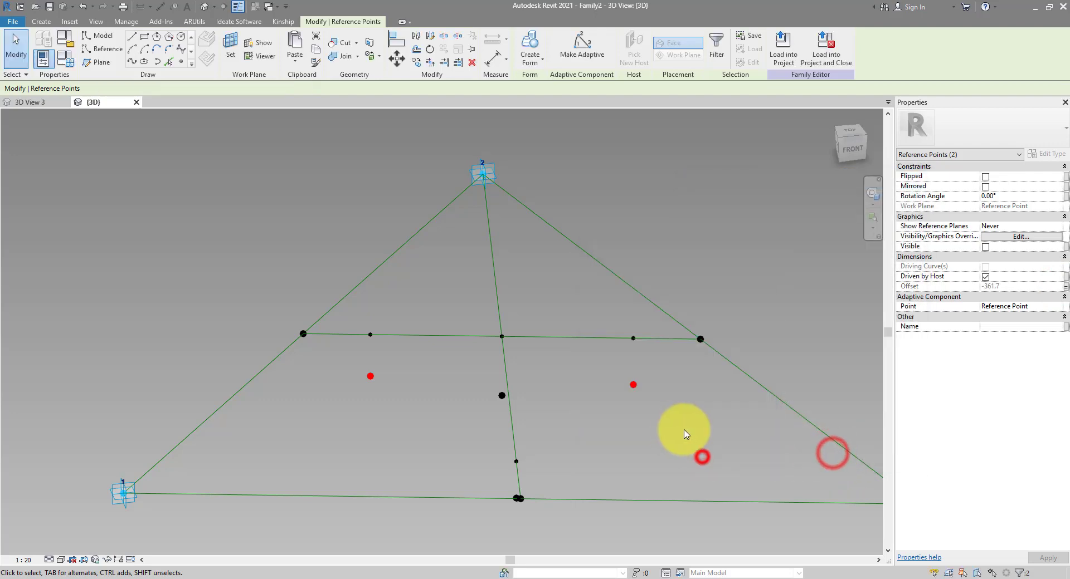
Set the SideDepth parameter's formula to Depth / 2 in the family types
shift+middle_drag(683, 432, 616, 418)
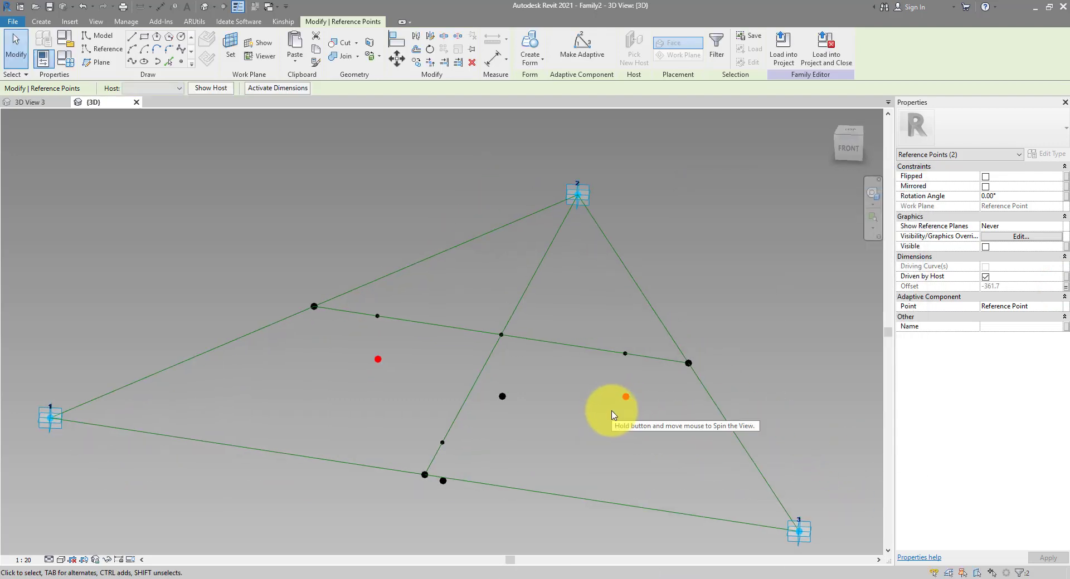
click(67, 61)
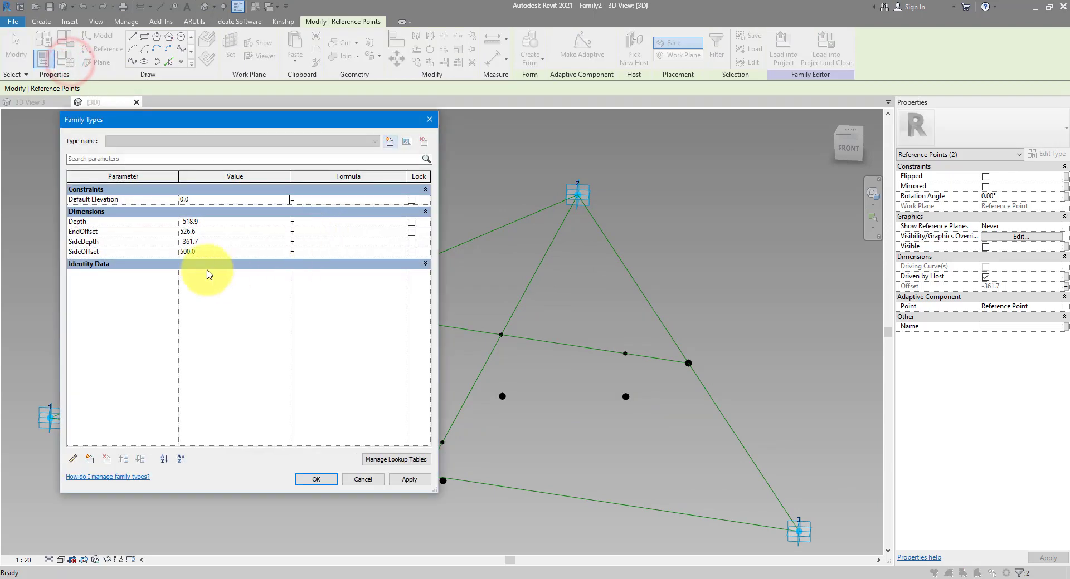
click(120, 223)
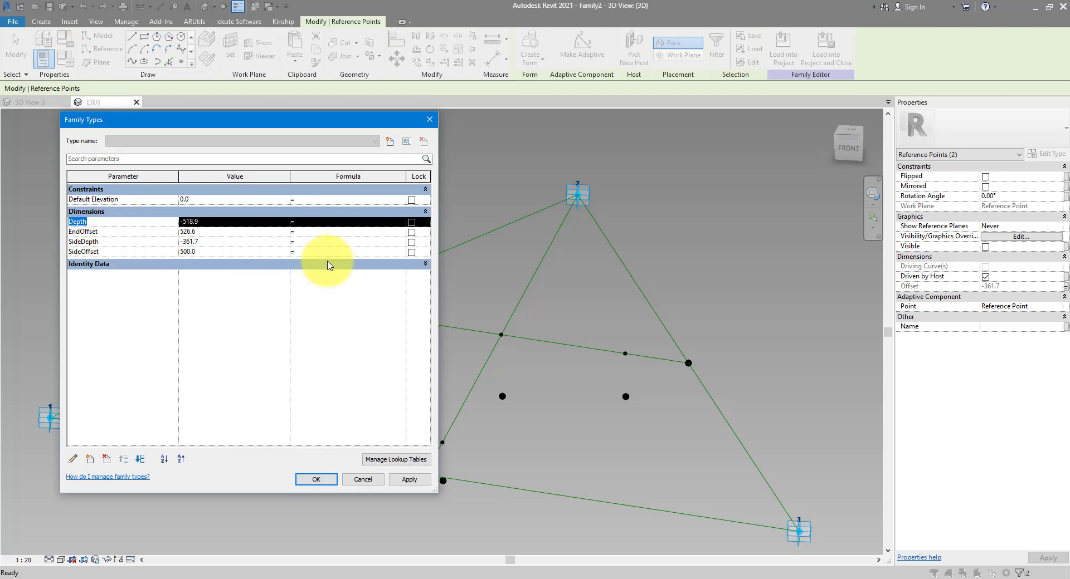
click(320, 243)
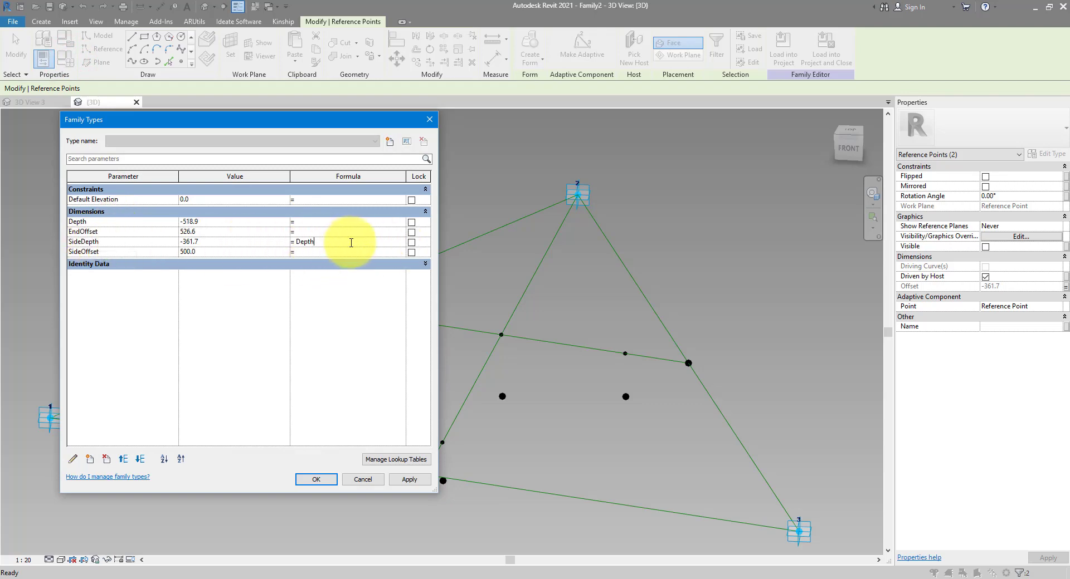
click(405, 477)
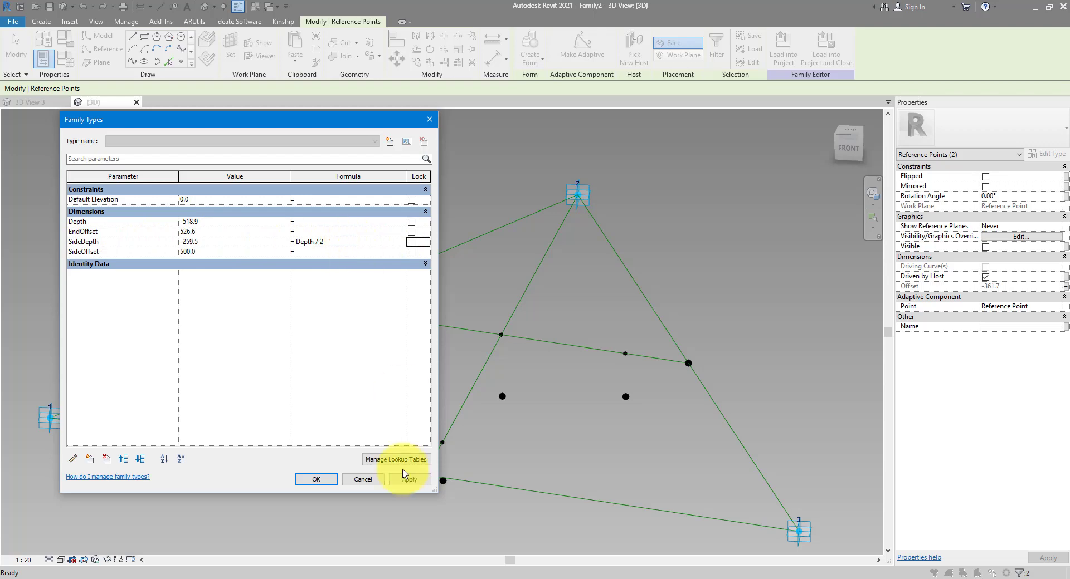
click(316, 479)
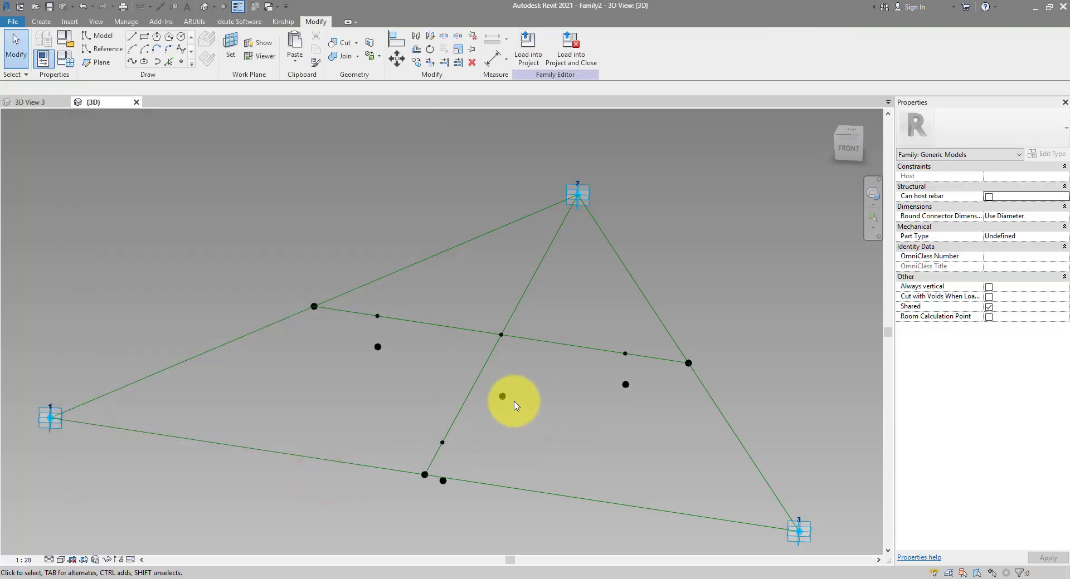
Try shifting the Depth-driven point below the intersection vertically to test the SideDepth relation
click(502, 397)
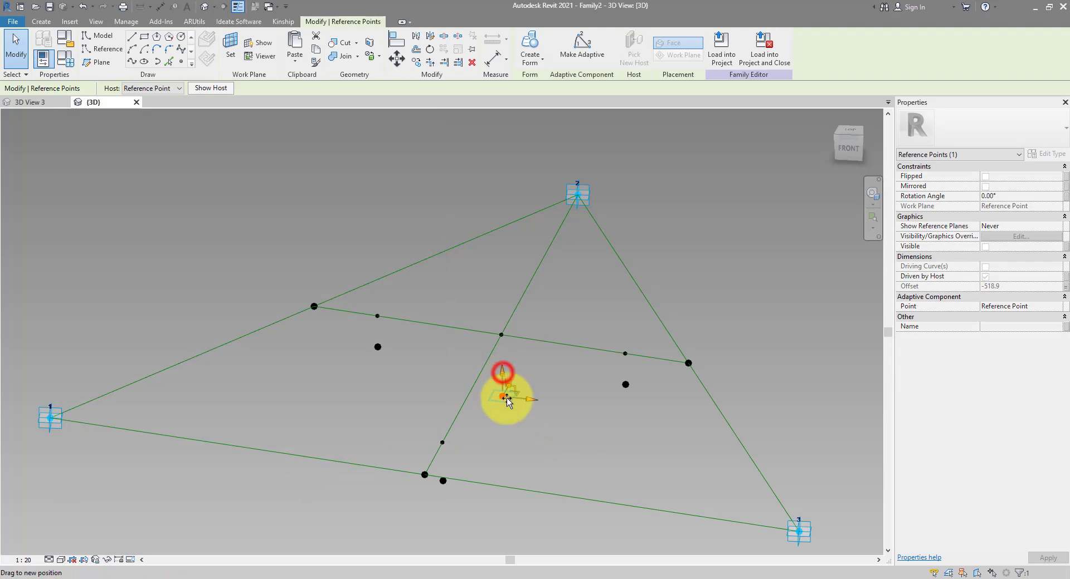
drag(507, 419, 509, 385)
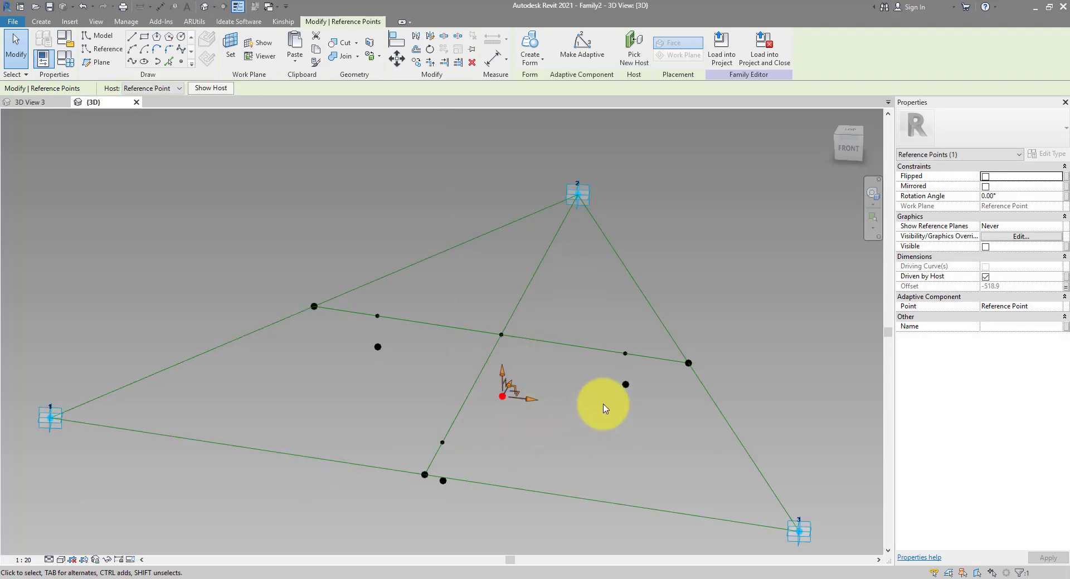
Associate the offset of the lowered point near the midpoint of line 1-3 with the existing SideDepth parameter
shift+middle_drag(609, 411, 460, 422)
drag(258, 387, 291, 425)
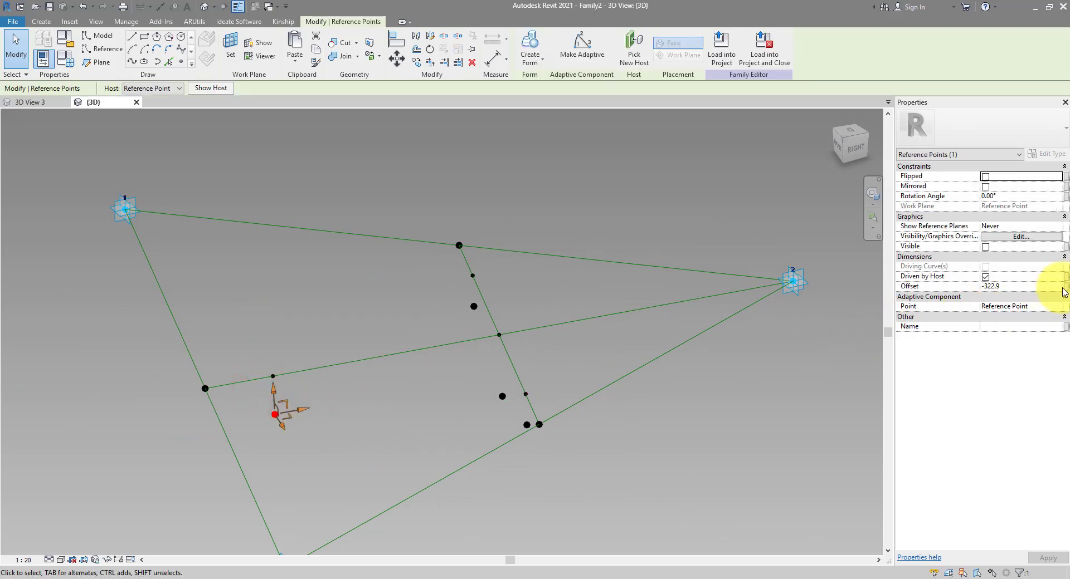
click(1064, 291)
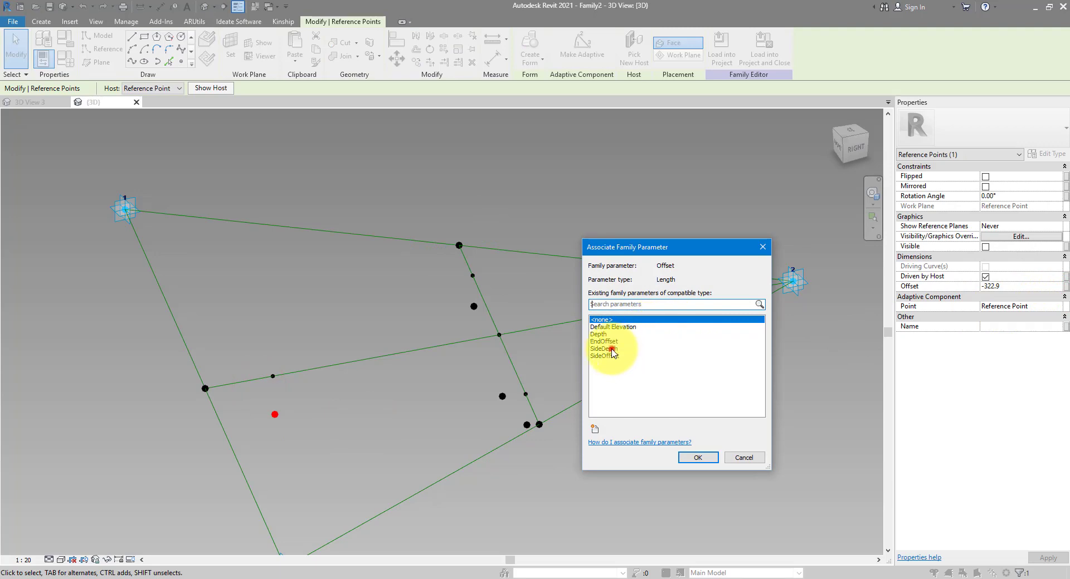
click(610, 348)
click(695, 456)
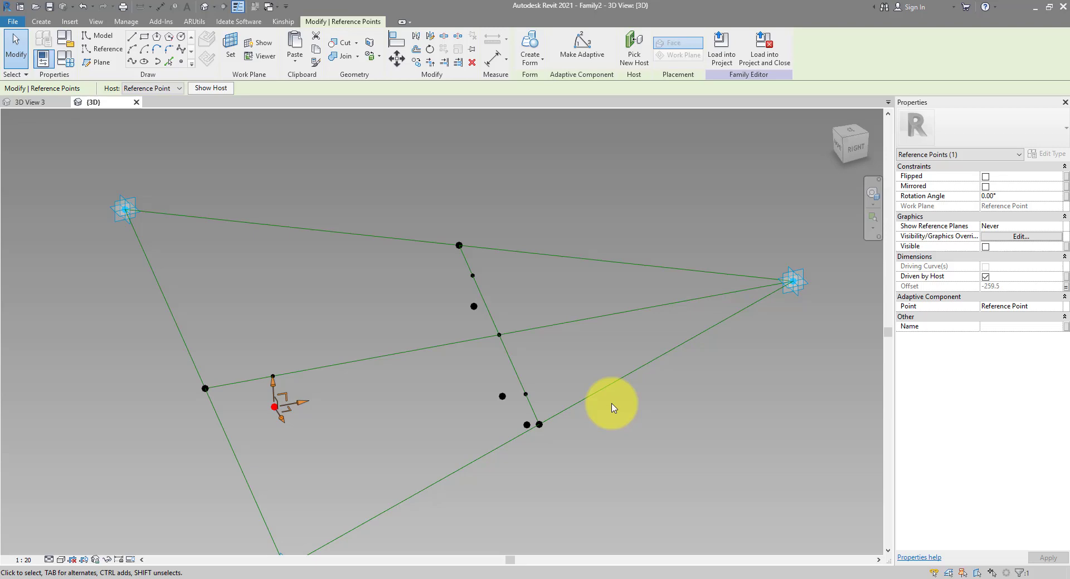
Create a spline through the central Depth-driven point and the lowered points near the midpoints of lines 1-2 and 2-3
shift+middle_drag(475, 340, 303, 315)
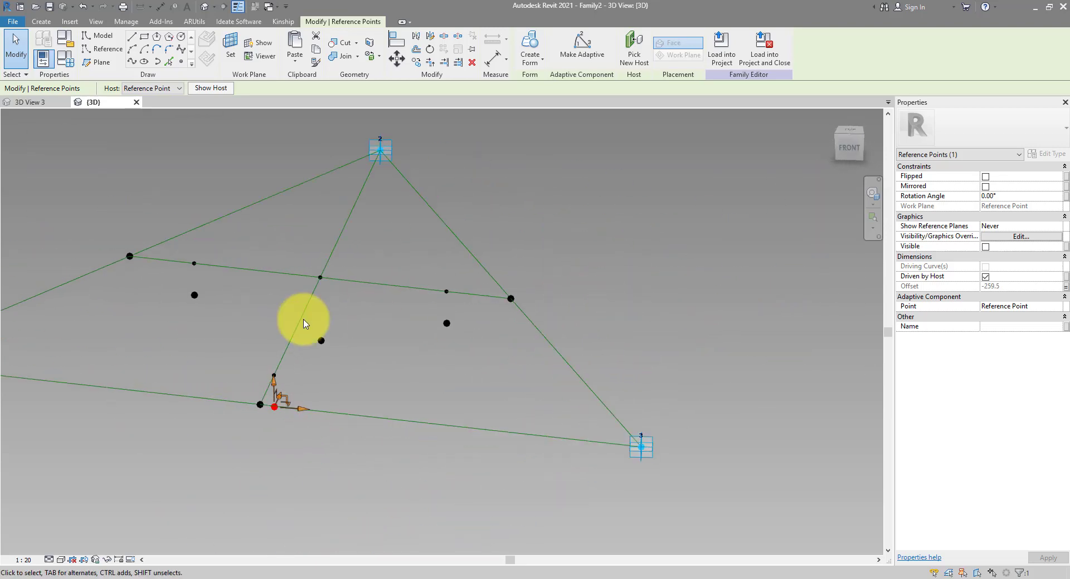
drag(178, 287, 318, 335)
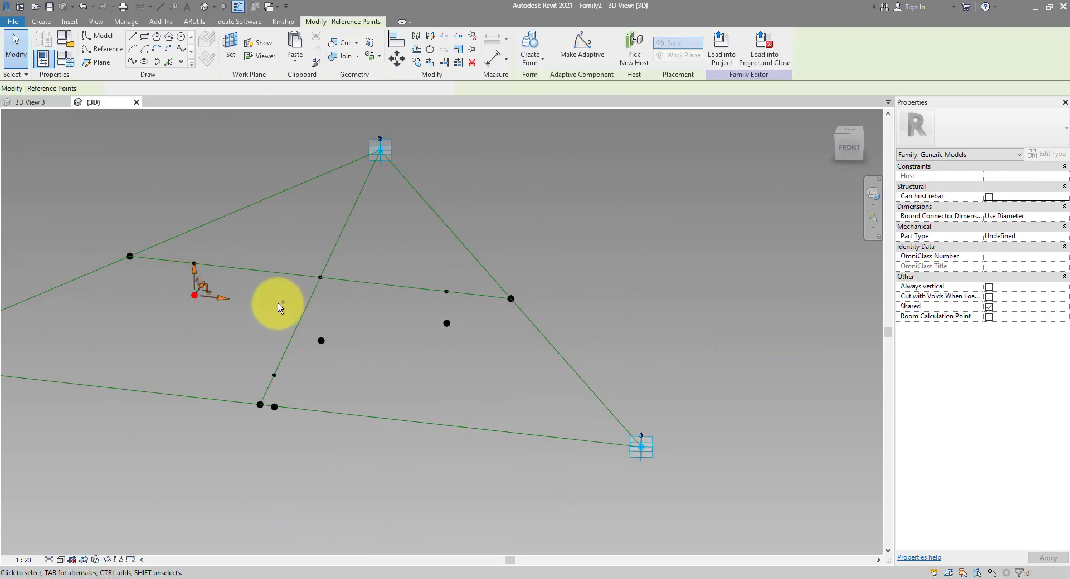
drag(278, 303, 475, 375)
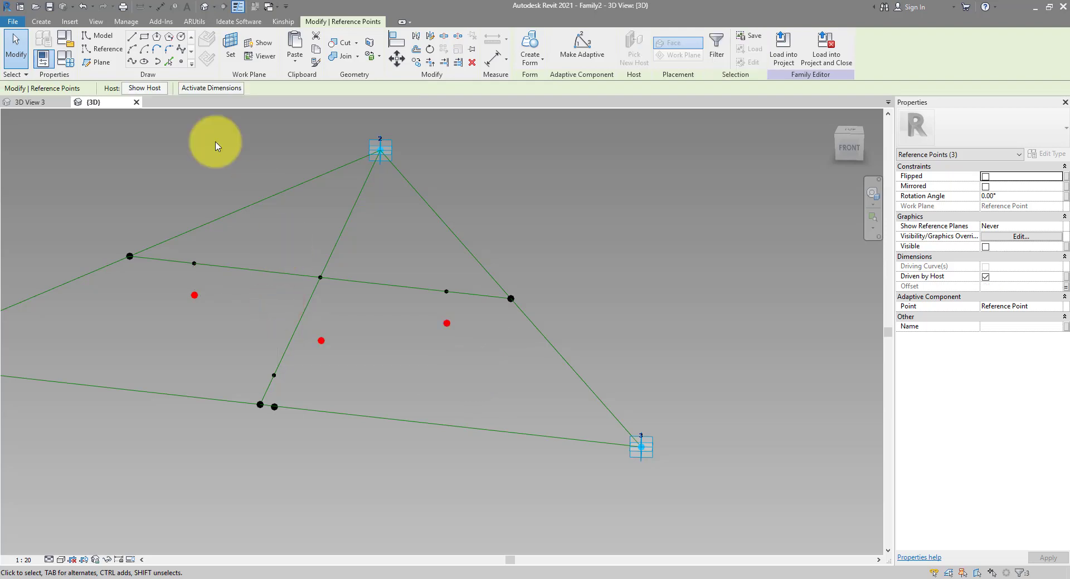
click(134, 61)
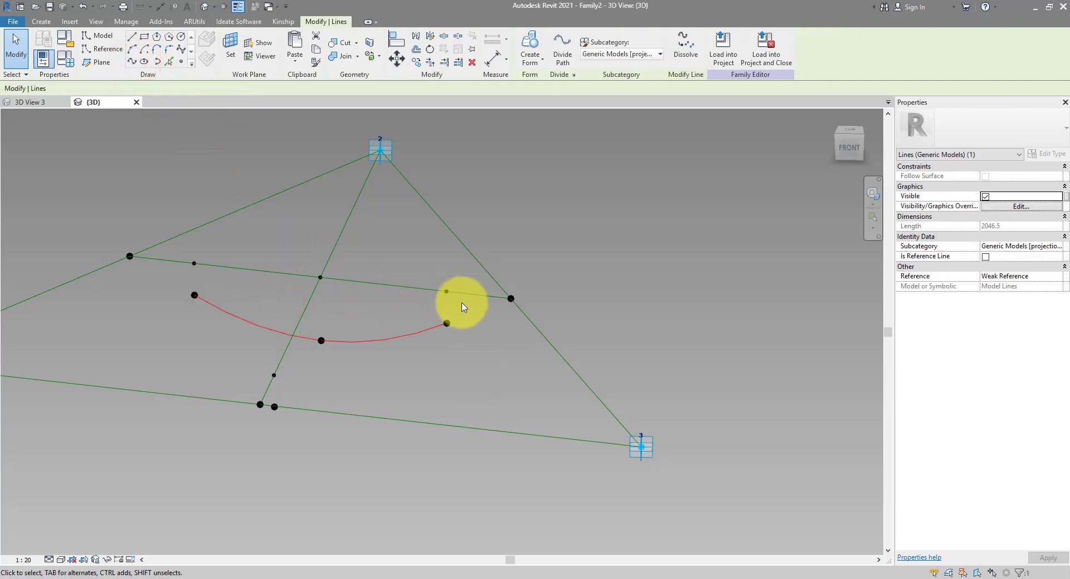
Create a spline through adaptive points 1 and 3 and the lowered point near the midpoint of line 1-3
shift+middle_drag(461, 307, 359, 294)
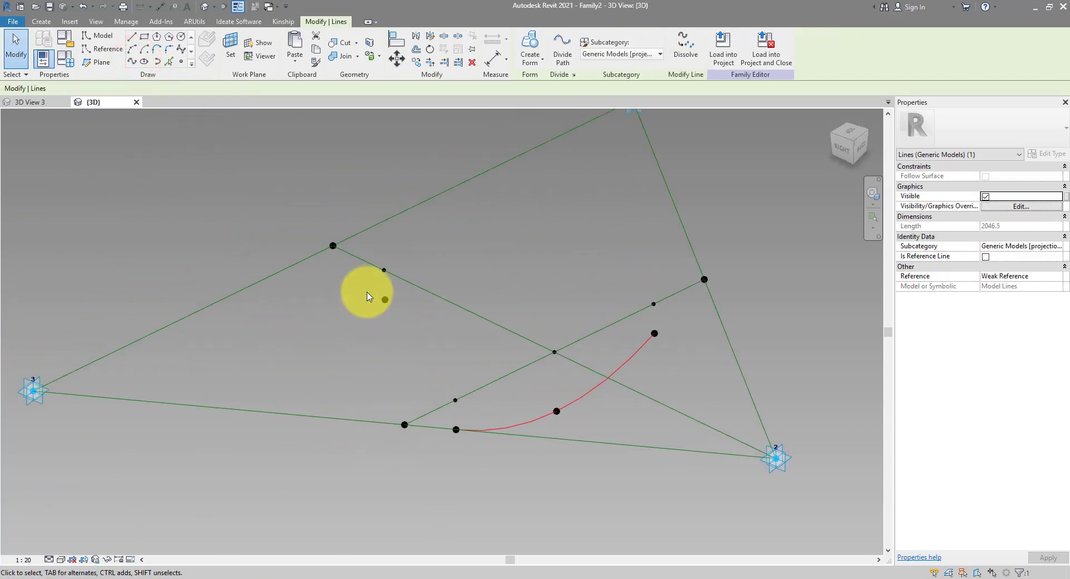
drag(367, 291, 411, 342)
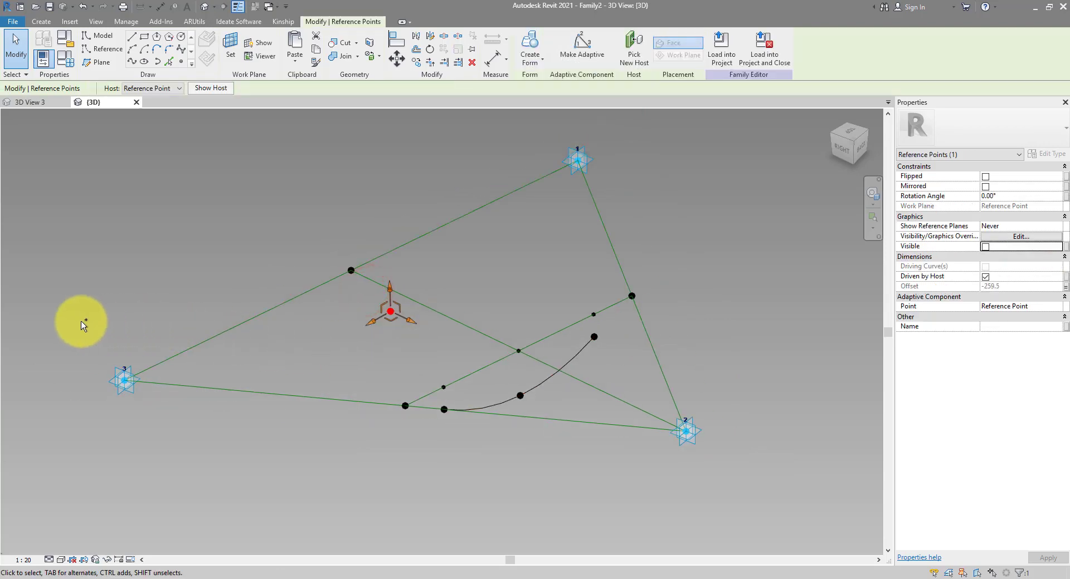
drag(81, 321, 148, 434)
ctrl+drag(550, 128, 594, 175)
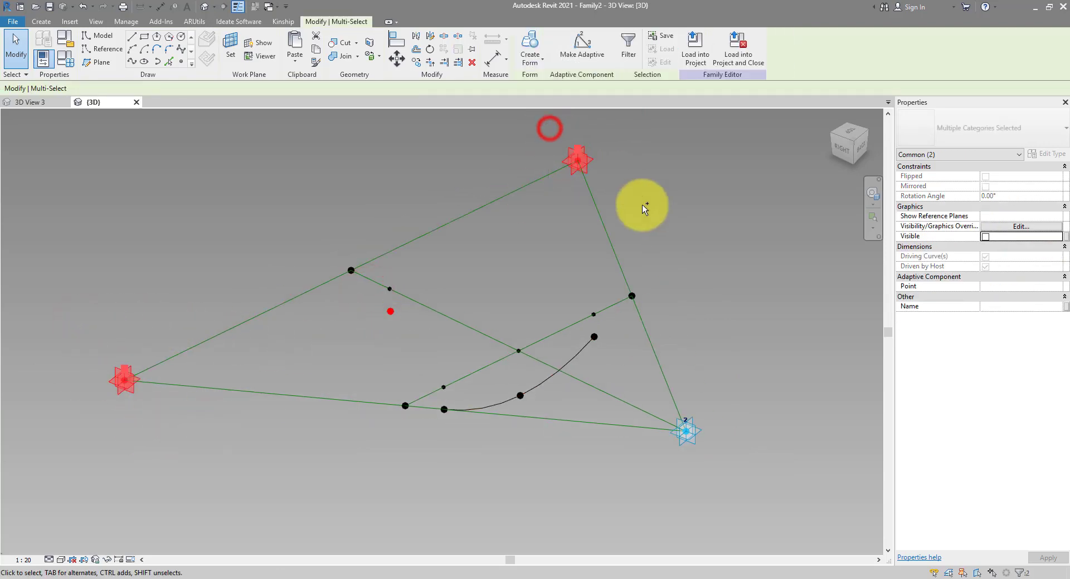
click(133, 60)
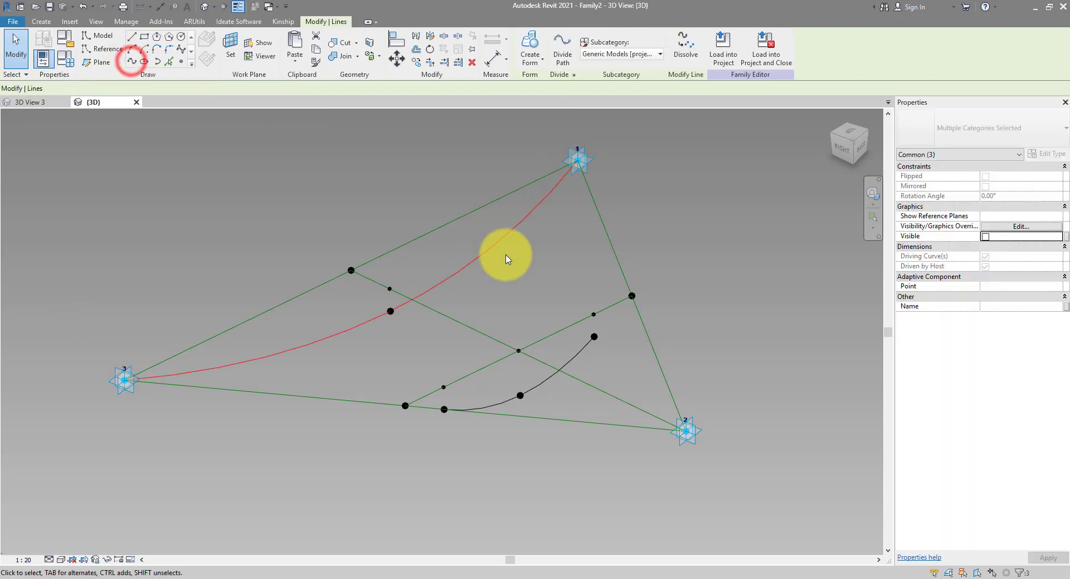
click(538, 262)
Try to create a form from the two splines, then undo it
shift+middle_drag(538, 262, 504, 330)
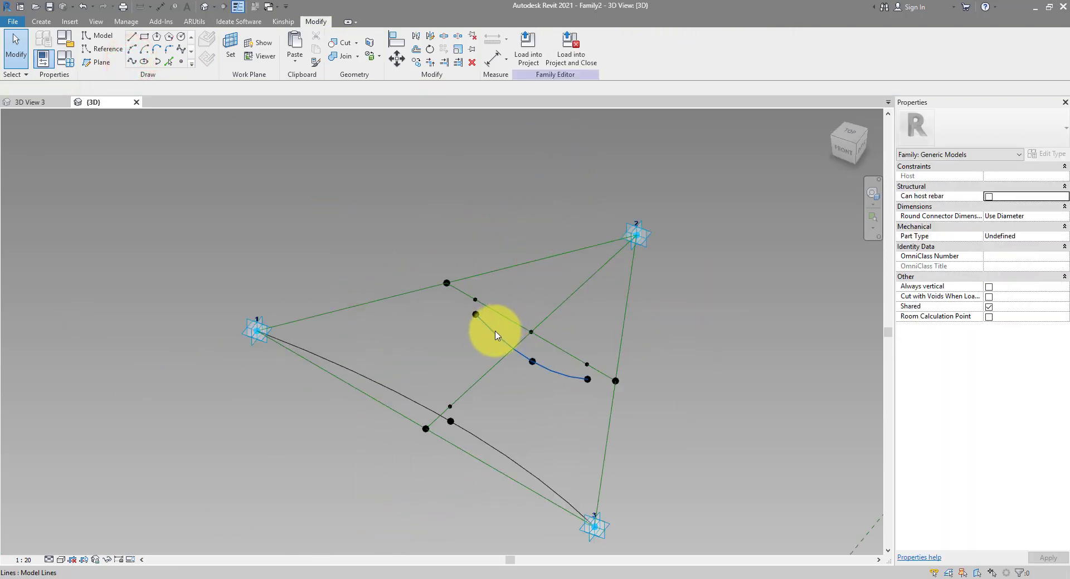
click(495, 332)
ctrl+click(377, 383)
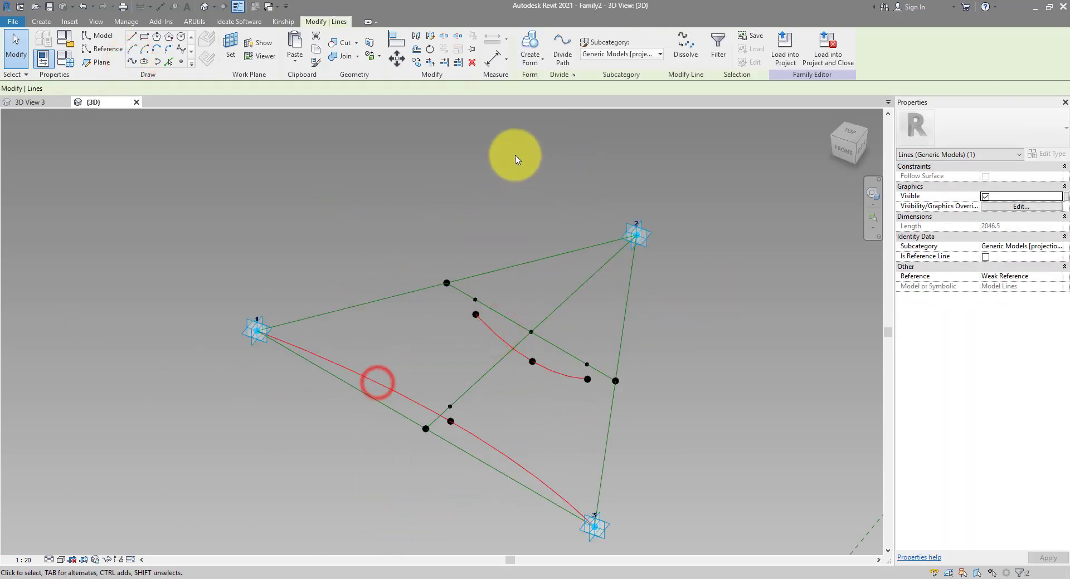
click(530, 48)
click(563, 290)
shift+middle_drag(563, 289, 485, 286)
key(ctrl+z)
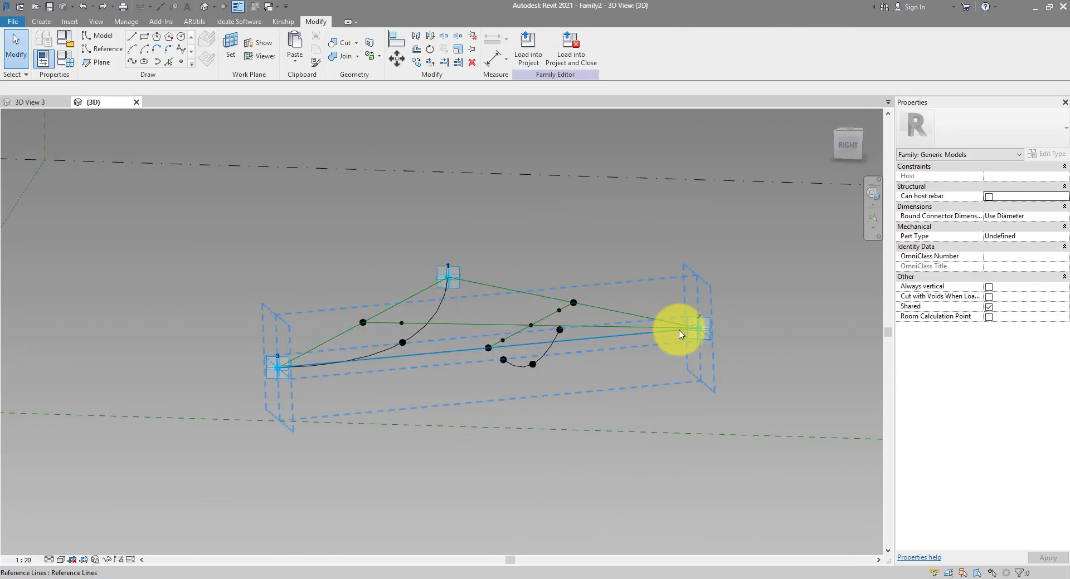
Place two reference points close to adaptive point 2, one on line 1-2 and one on line 2-3
shift+middle_drag(650, 327, 812, 458)
scroll(653, 238, up, 5)
key(ctrl+z)
shift+middle_drag(653, 238, 611, 268)
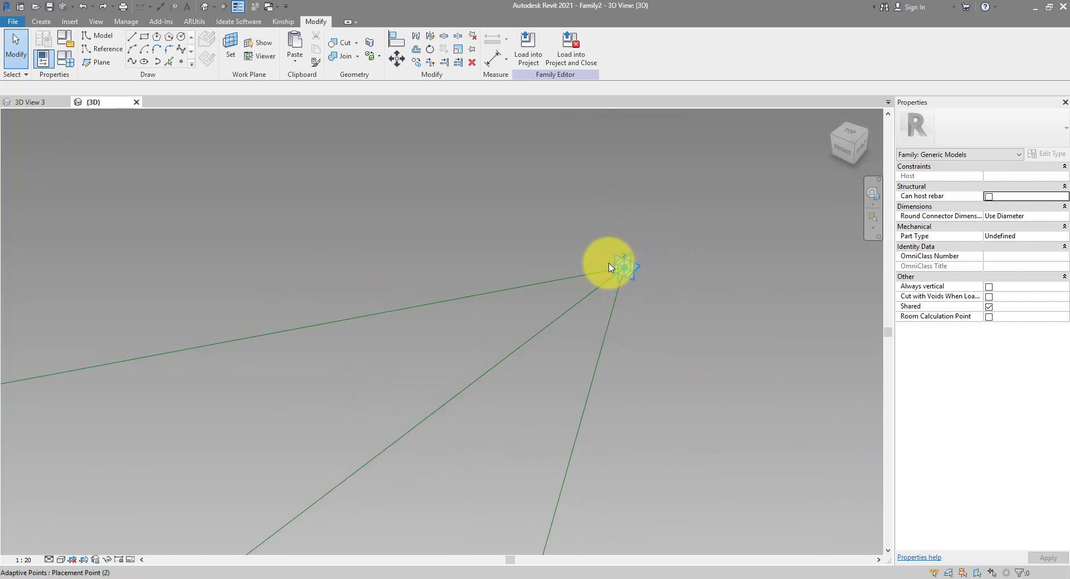
click(180, 65)
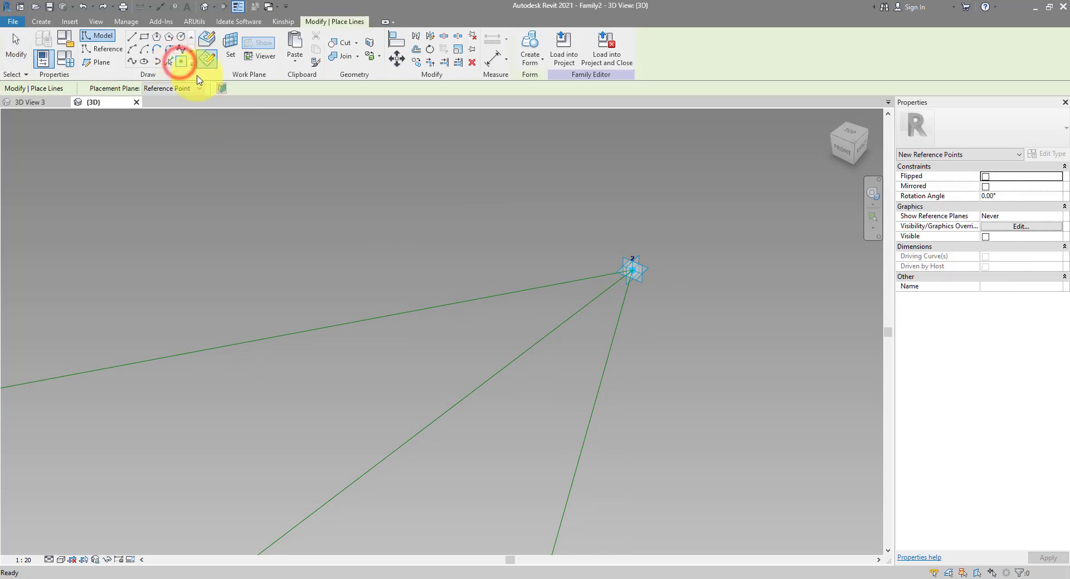
click(206, 42)
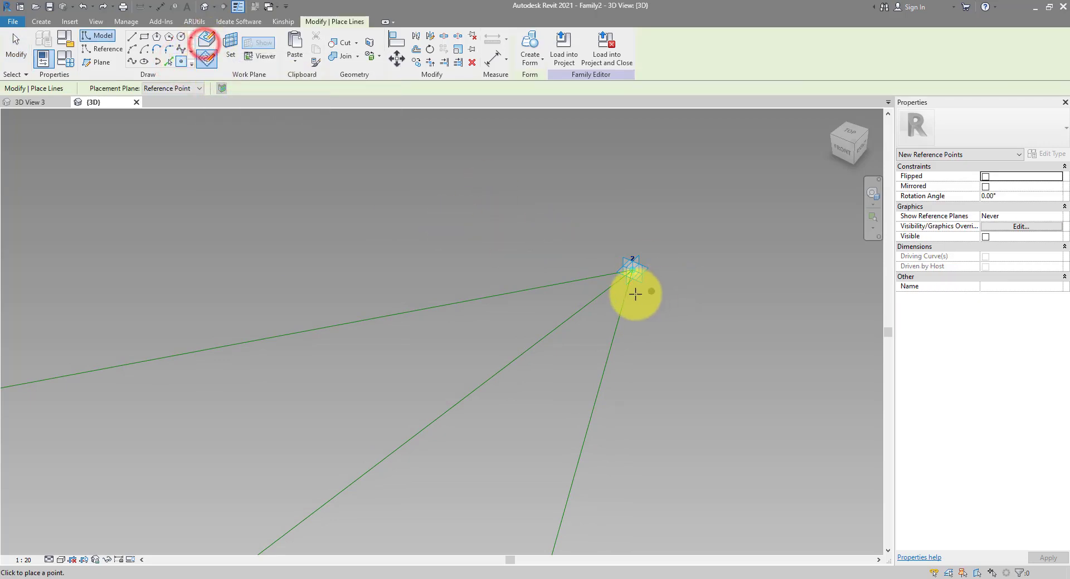
click(583, 280)
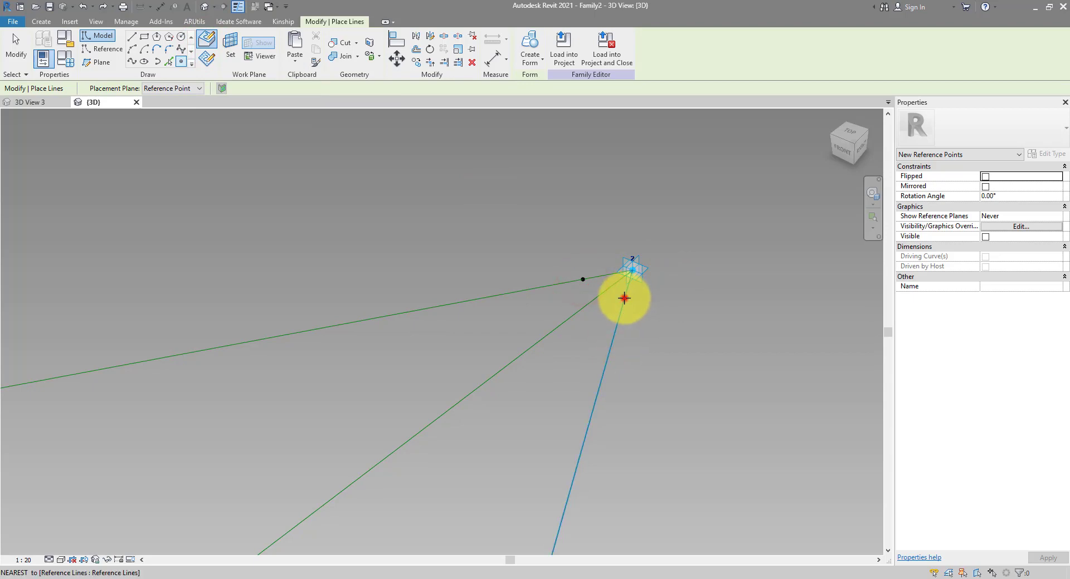
click(624, 298)
key(Escape)
key(Escape)
Set the measurement type of both reference points near adaptive point 2 to Segment Length
drag(566, 260, 607, 288)
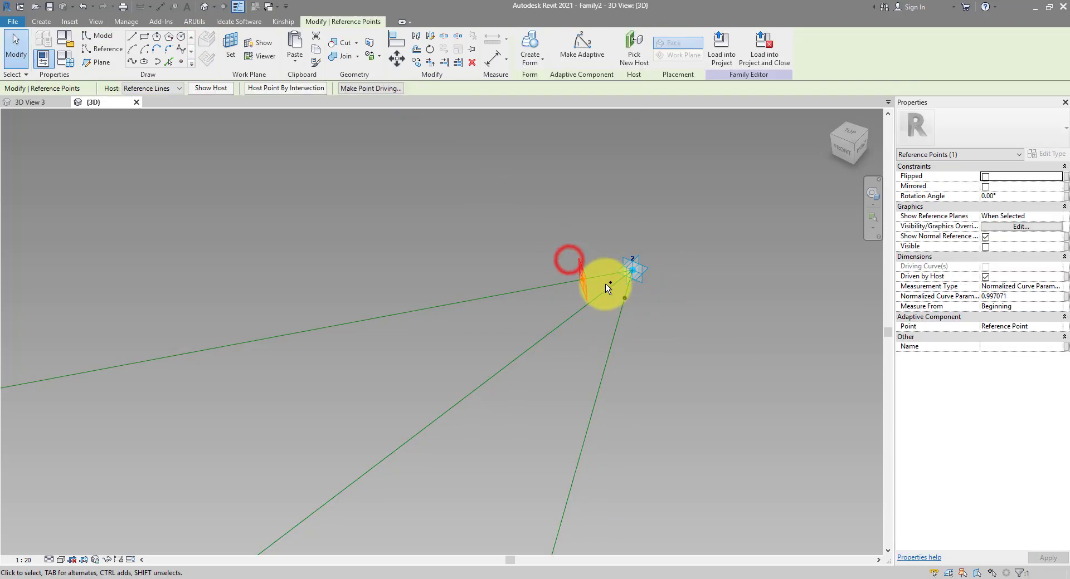
ctrl+click(607, 287)
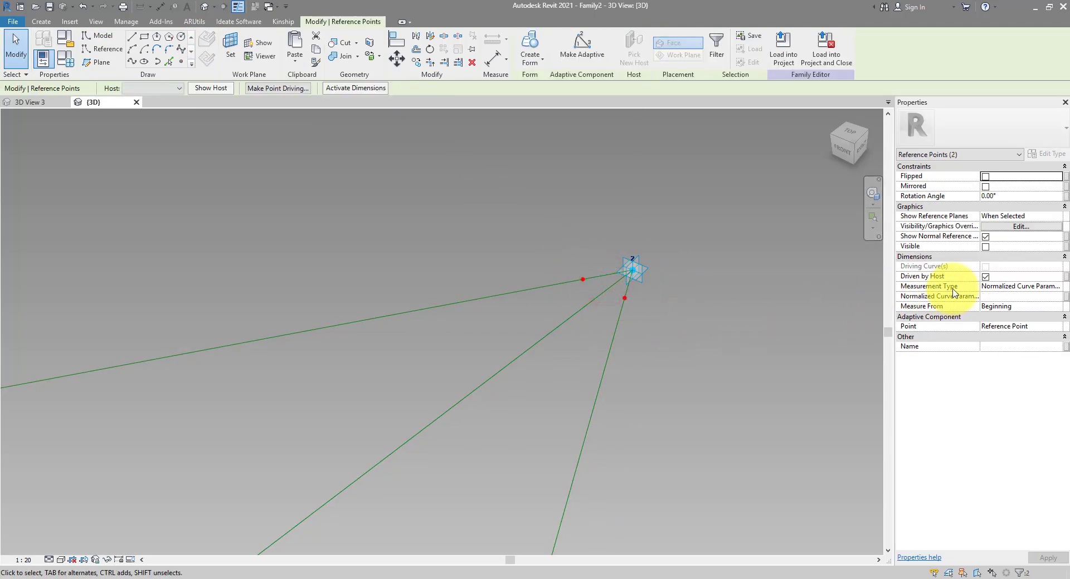
click(1019, 287)
click(1057, 287)
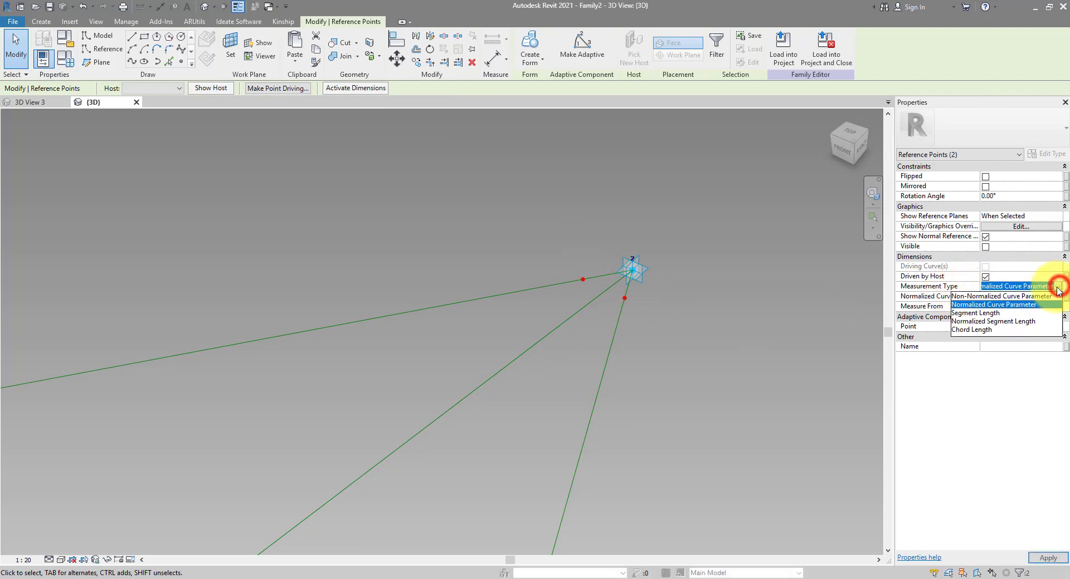
click(996, 315)
Make each of the two reference points near adaptive point 2 measure its segment length from the End
drag(566, 248, 599, 299)
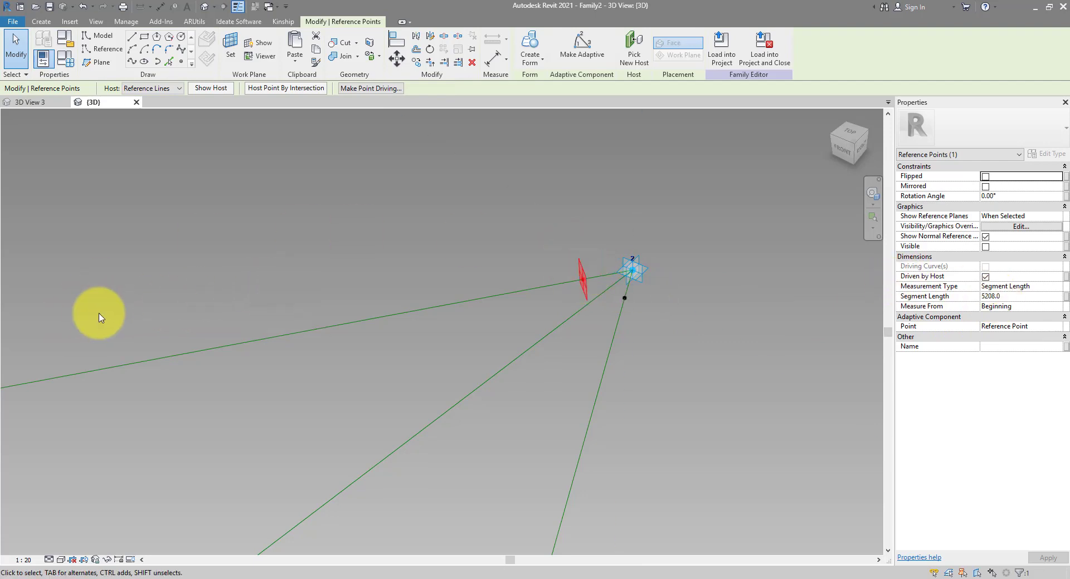
click(1057, 306)
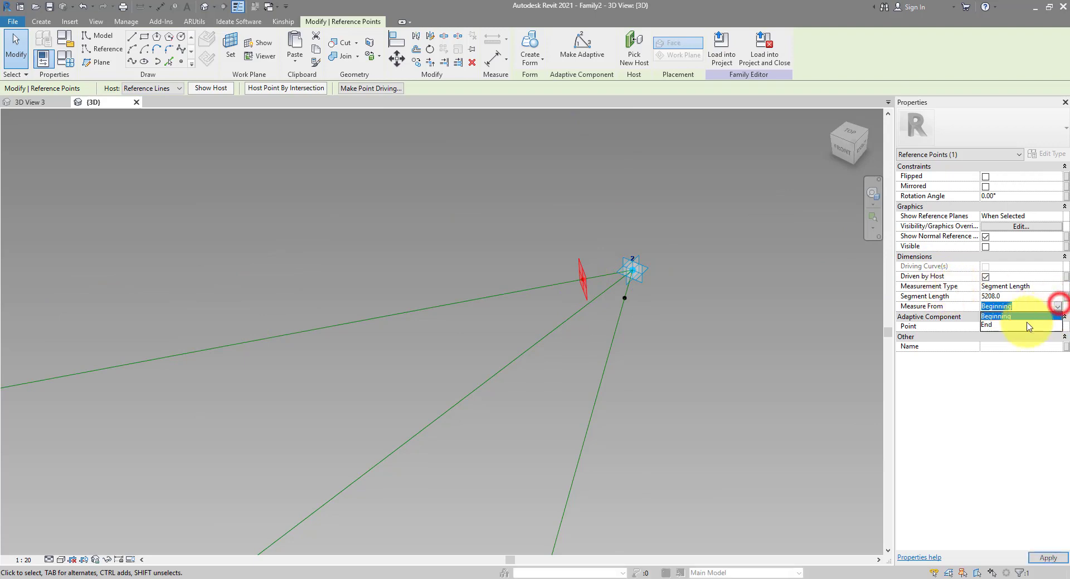
click(997, 325)
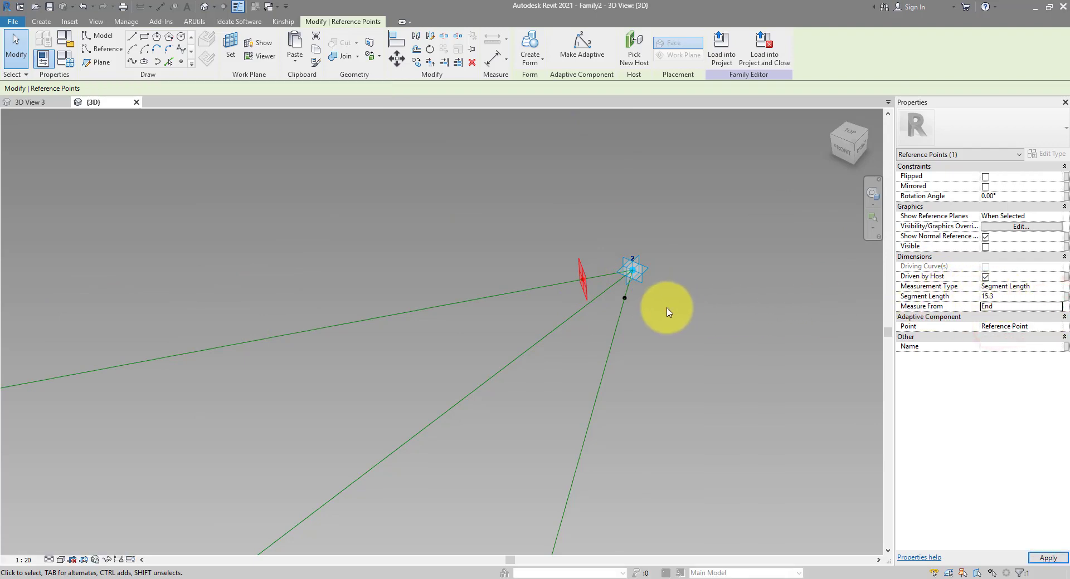
click(624, 298)
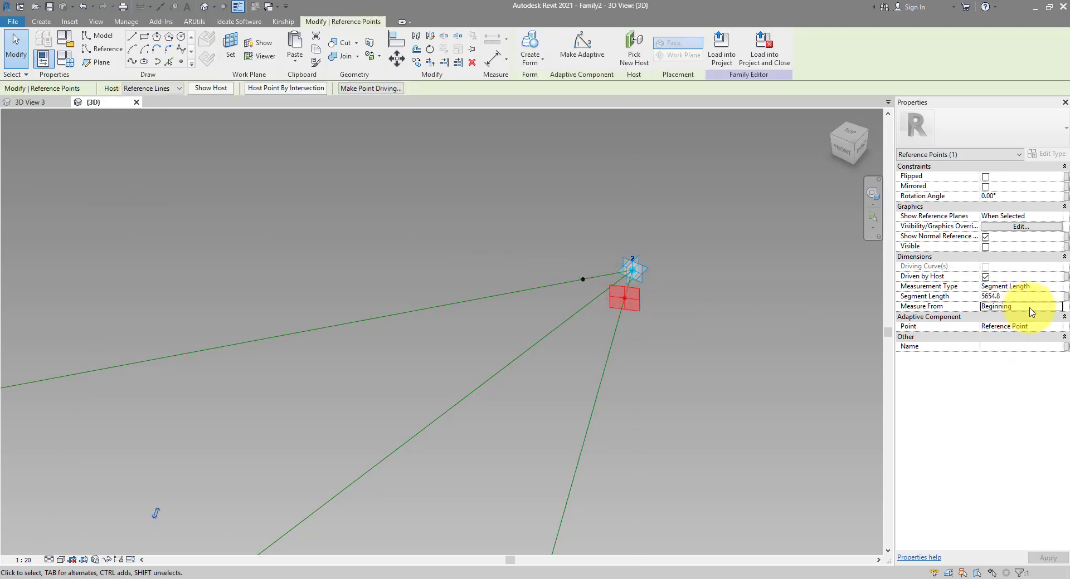
click(1057, 307)
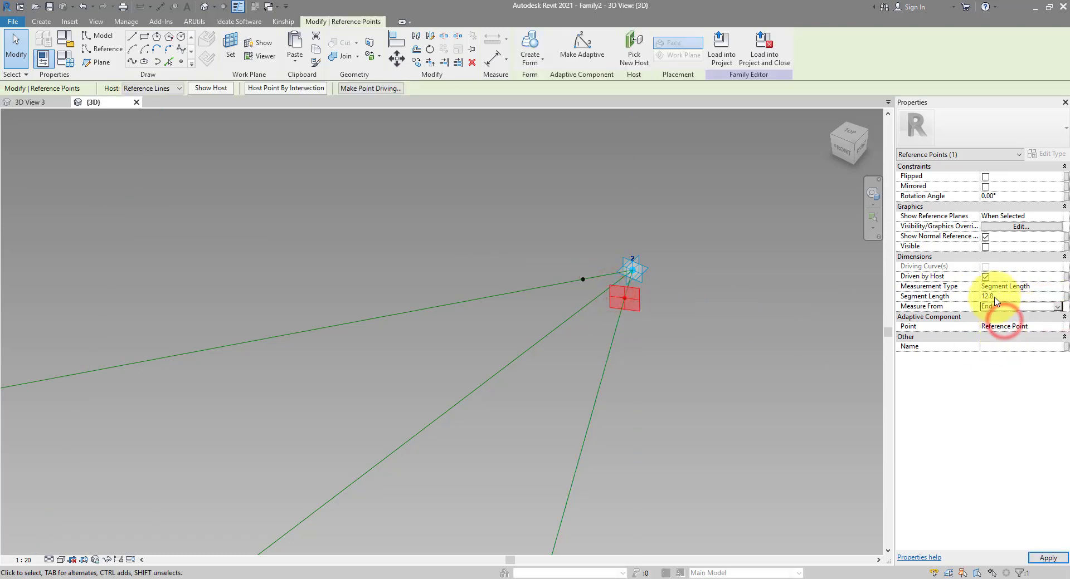
Associate the segment length of both points near adaptive point 2 with a new family parameter named TerminalOffset
click(576, 267)
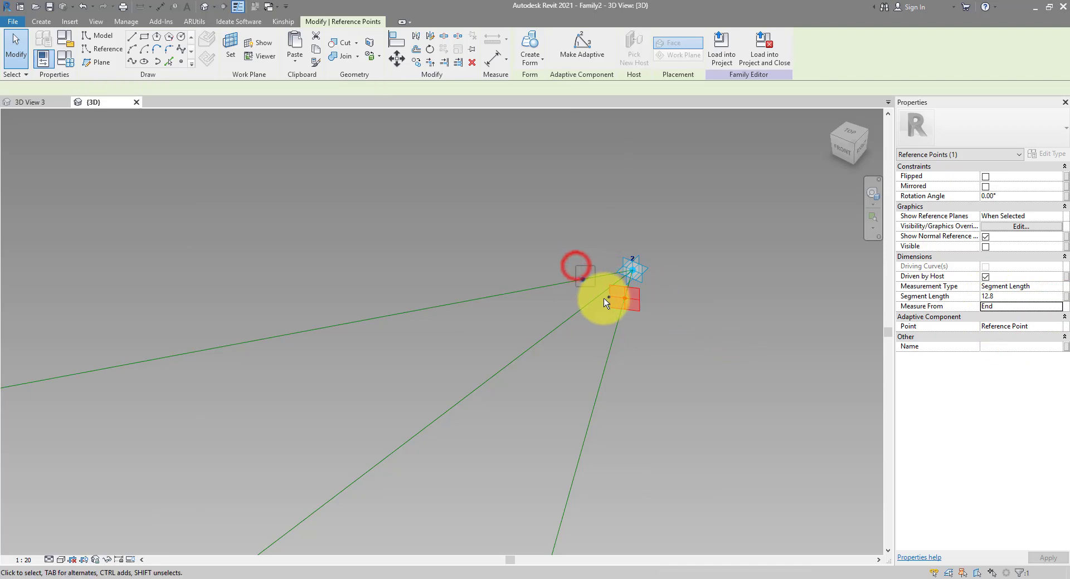
ctrl+click(607, 301)
click(1065, 297)
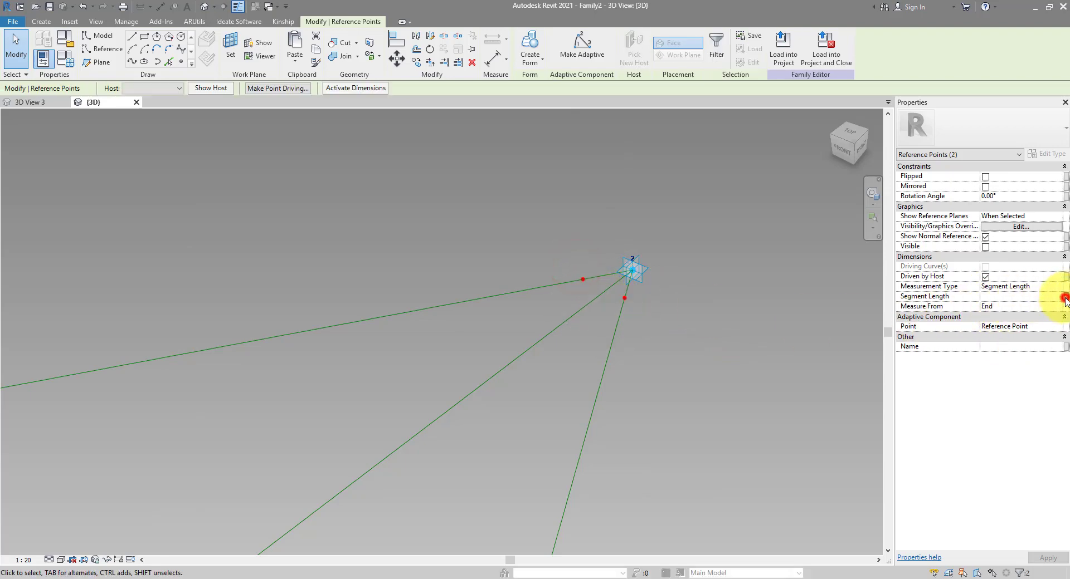
drag(678, 250, 674, 284)
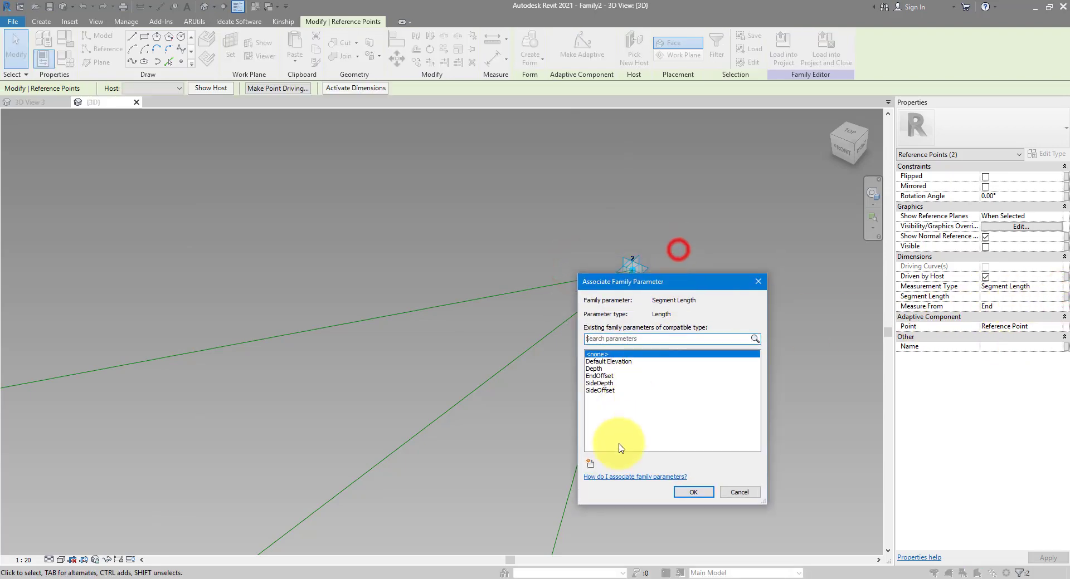
click(591, 463)
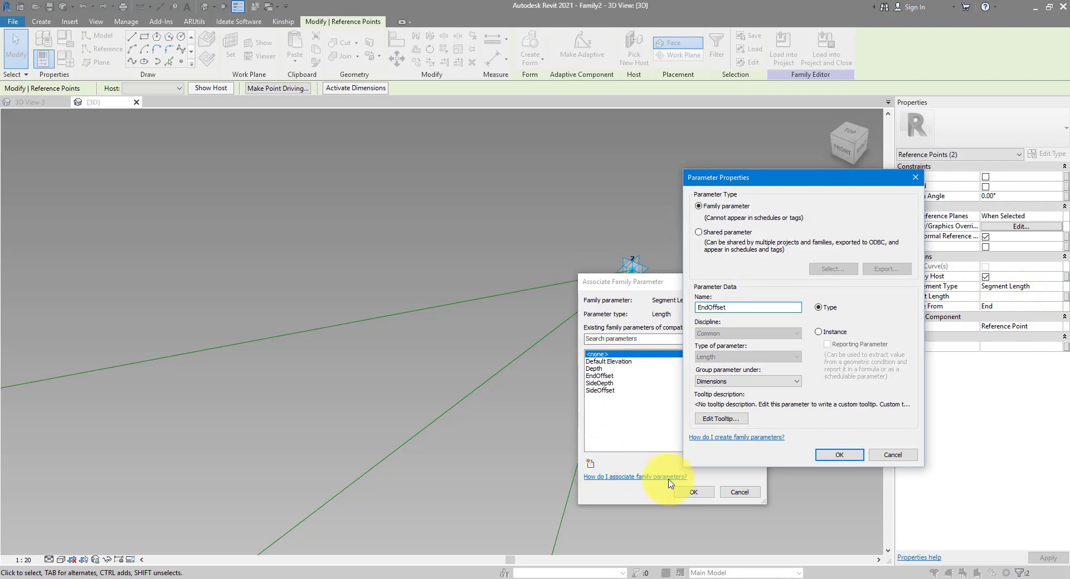
text(EndOffset)
key(Return)
click(604, 307)
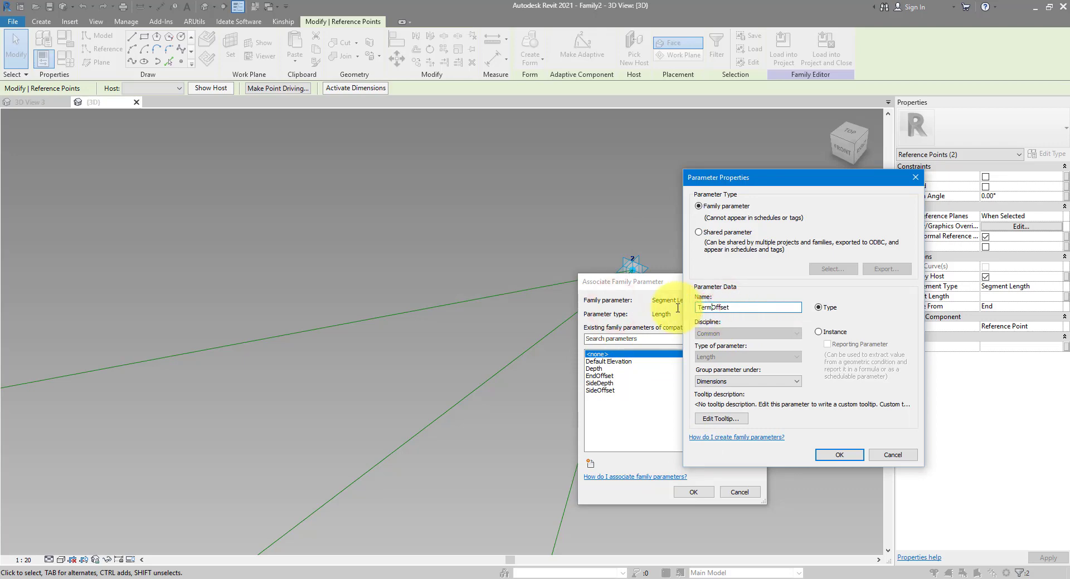
key(Return)
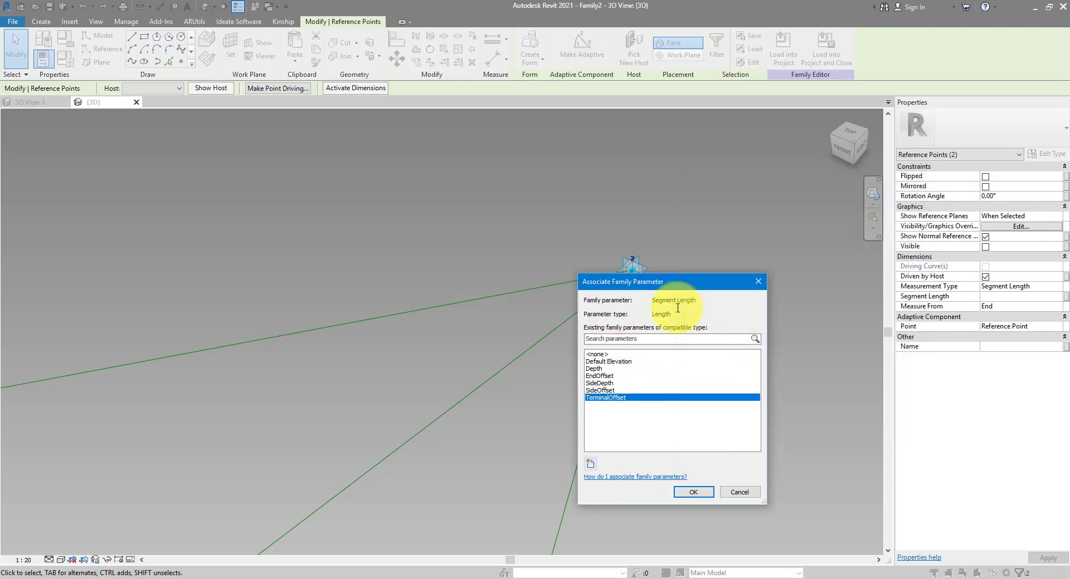
click(694, 492)
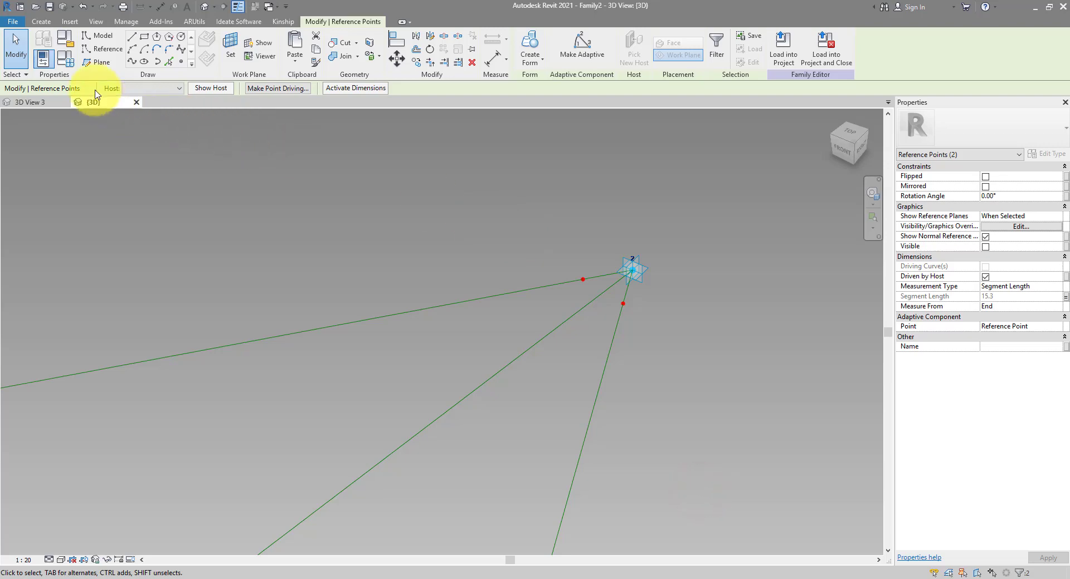
Set the TerminalOffset parameter to 10 in the family types
click(71, 65)
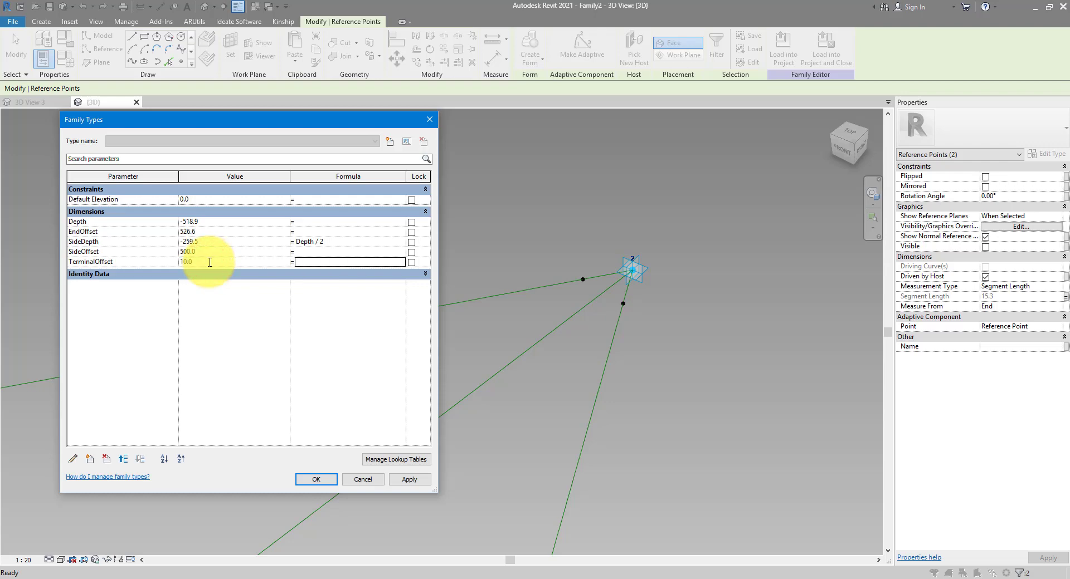
click(316, 480)
key(Escape)
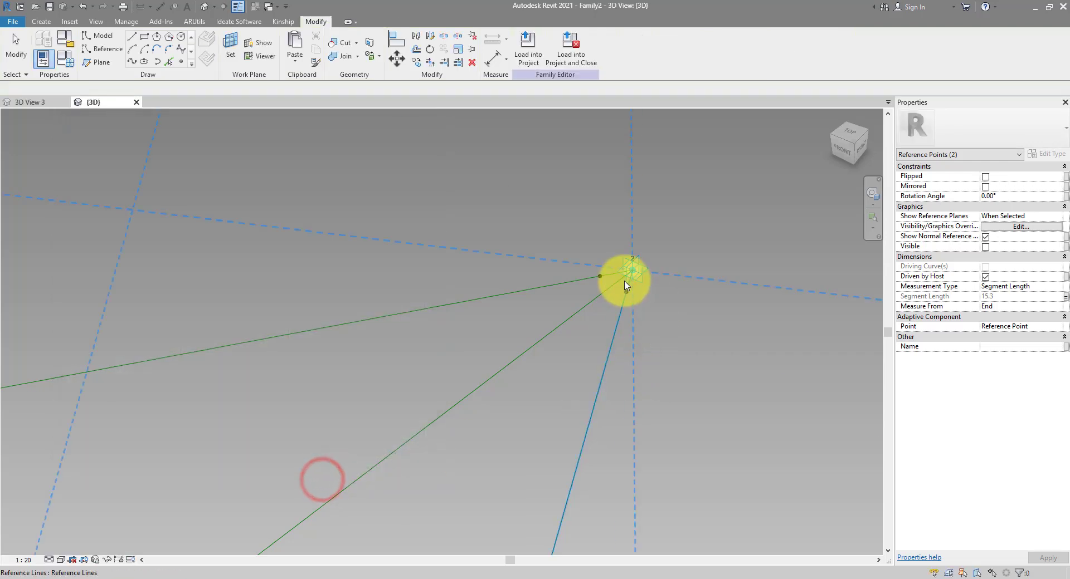
Connect the two reference points near adaptive point 2 with a line and convert it to a reference line
click(573, 261)
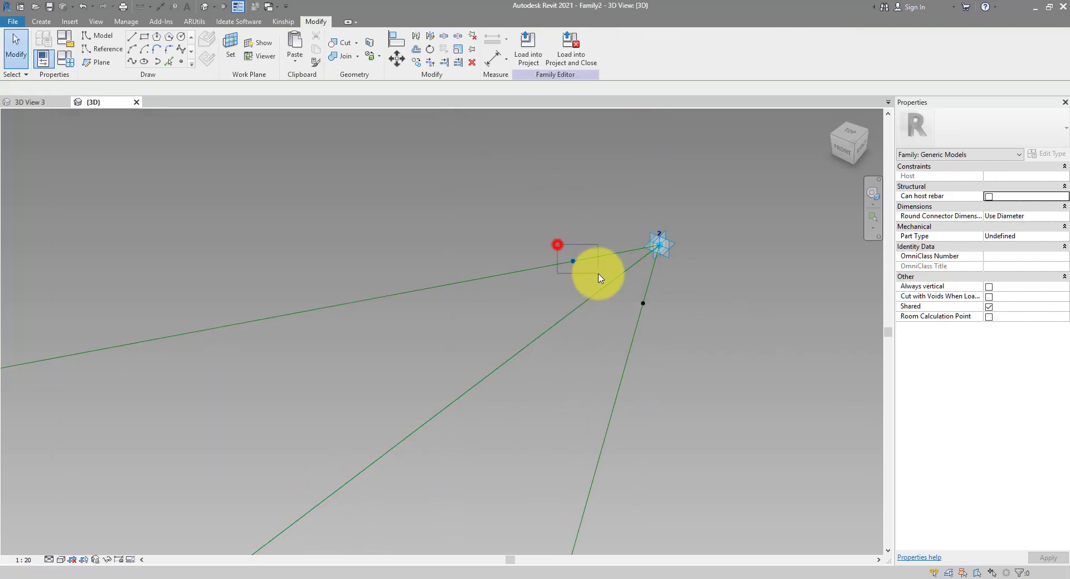
ctrl+click(642, 303)
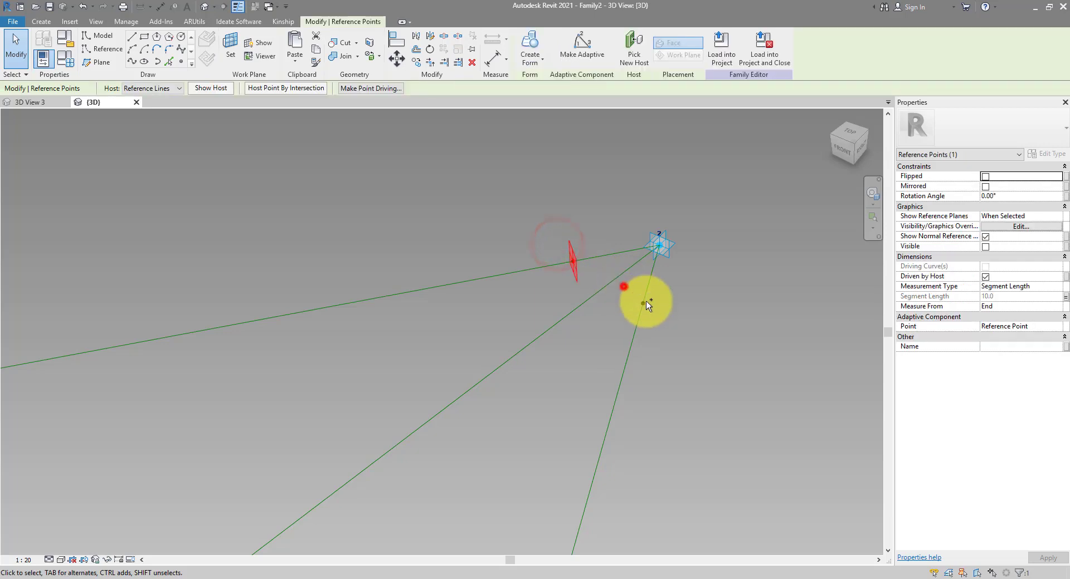
click(134, 63)
click(722, 296)
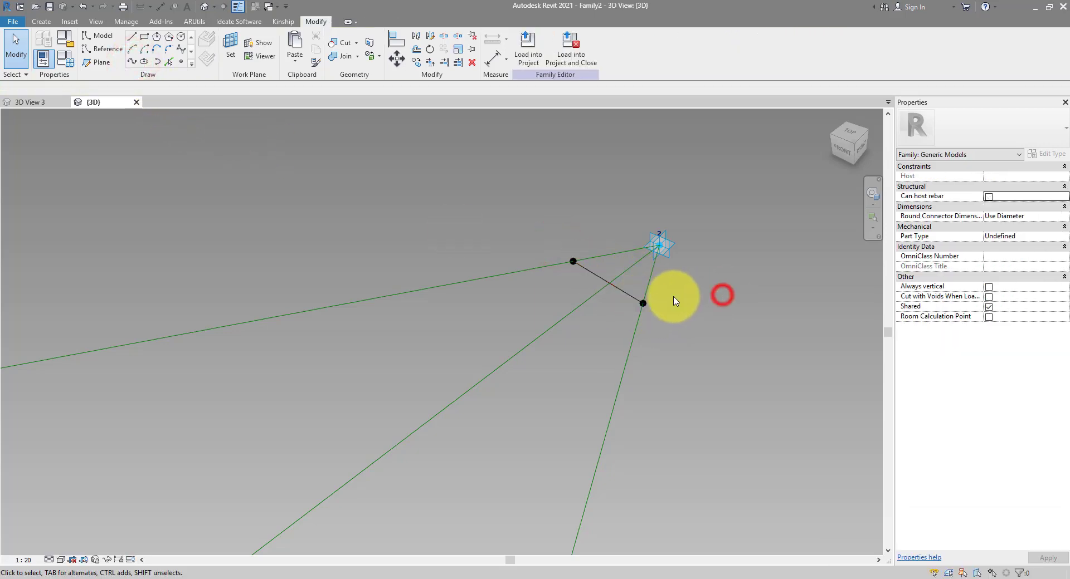
click(629, 293)
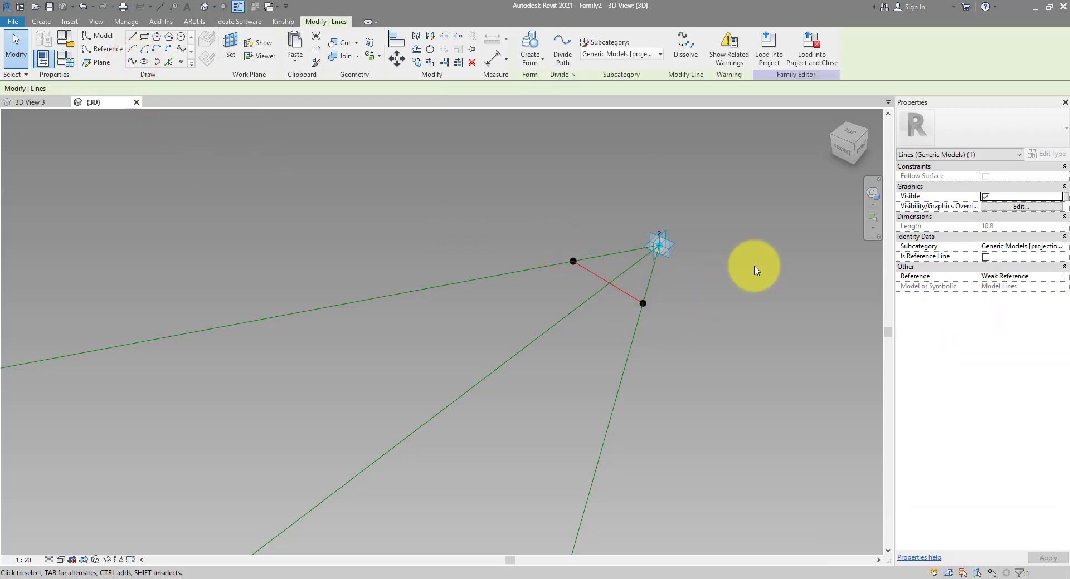
click(985, 258)
Convert the short middle spline and the long spline between adaptive points 1 and 3 to reference lines
scroll(707, 258, down, 5)
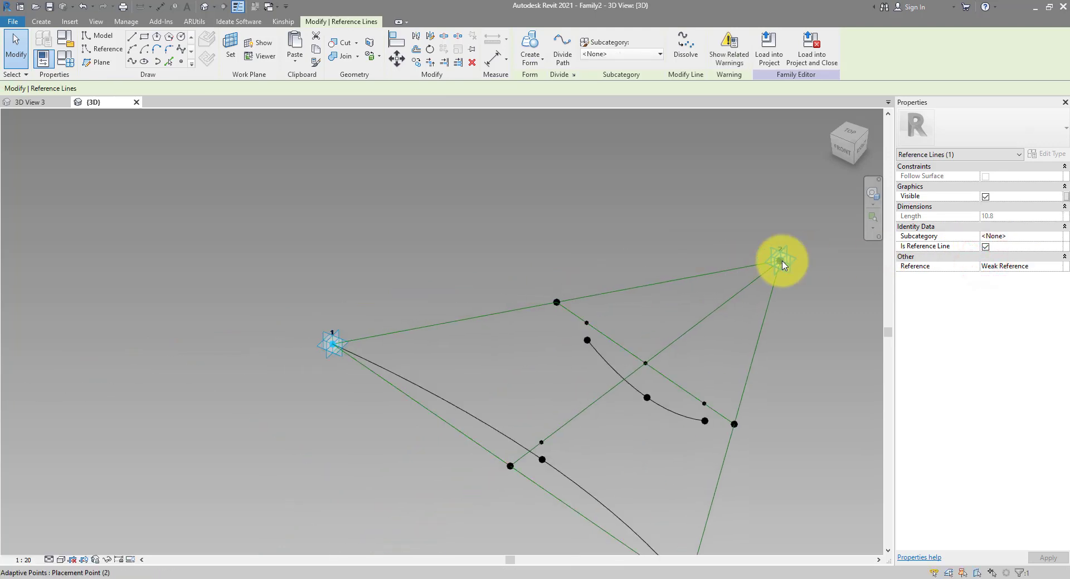
click(608, 362)
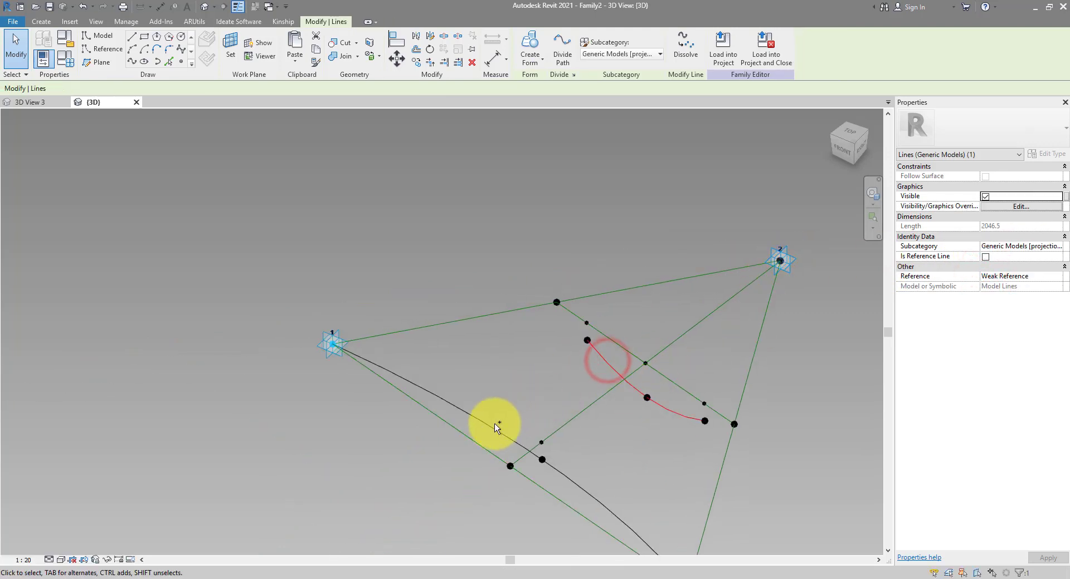
ctrl+click(492, 426)
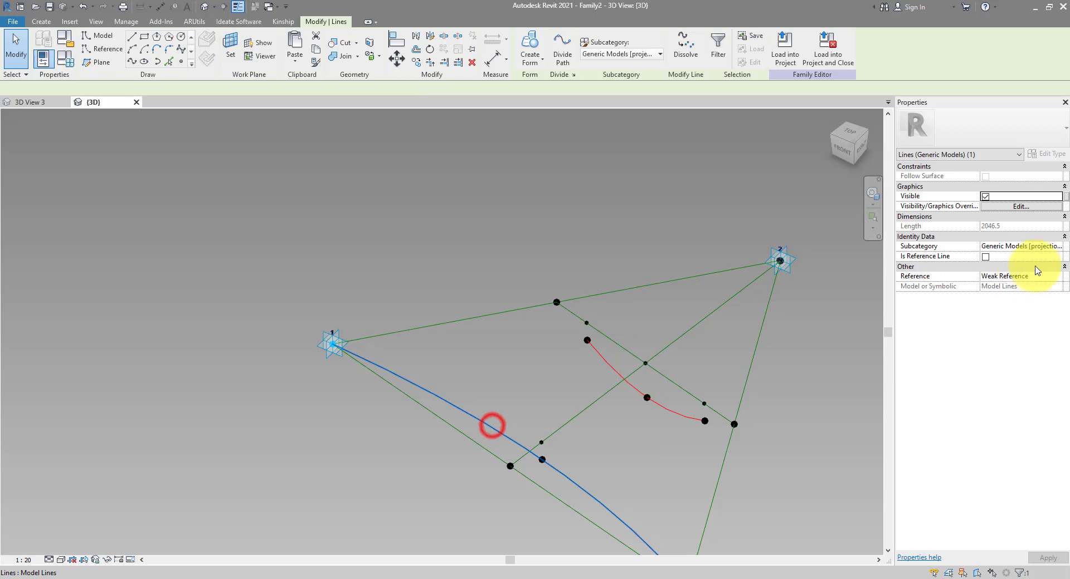
click(985, 258)
Create a membrane form from the two curved reference lines and the short reference line at adaptive point 2
scroll(786, 270, up, 5)
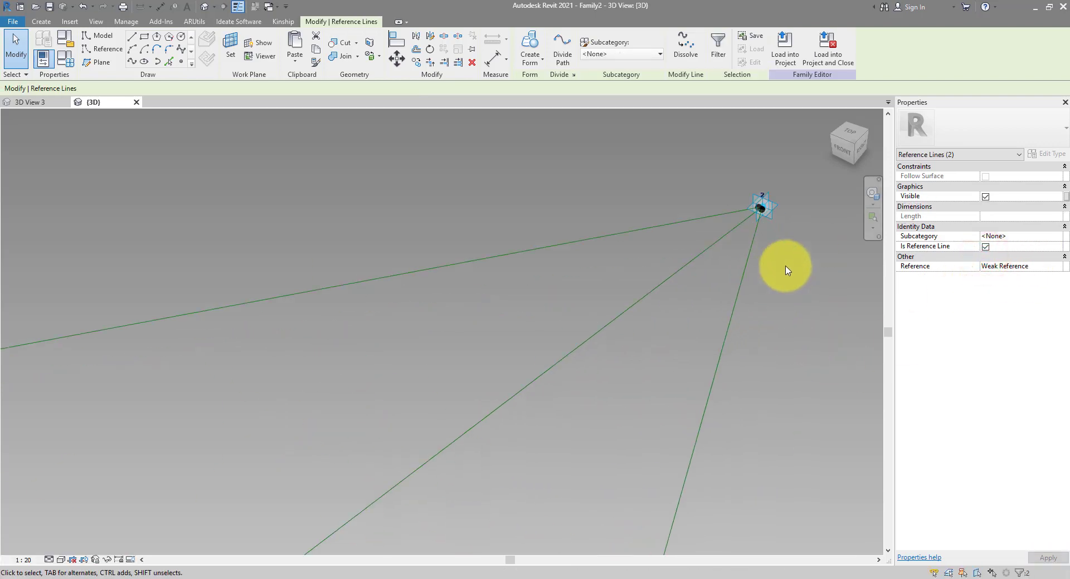
scroll(725, 167, up, 5)
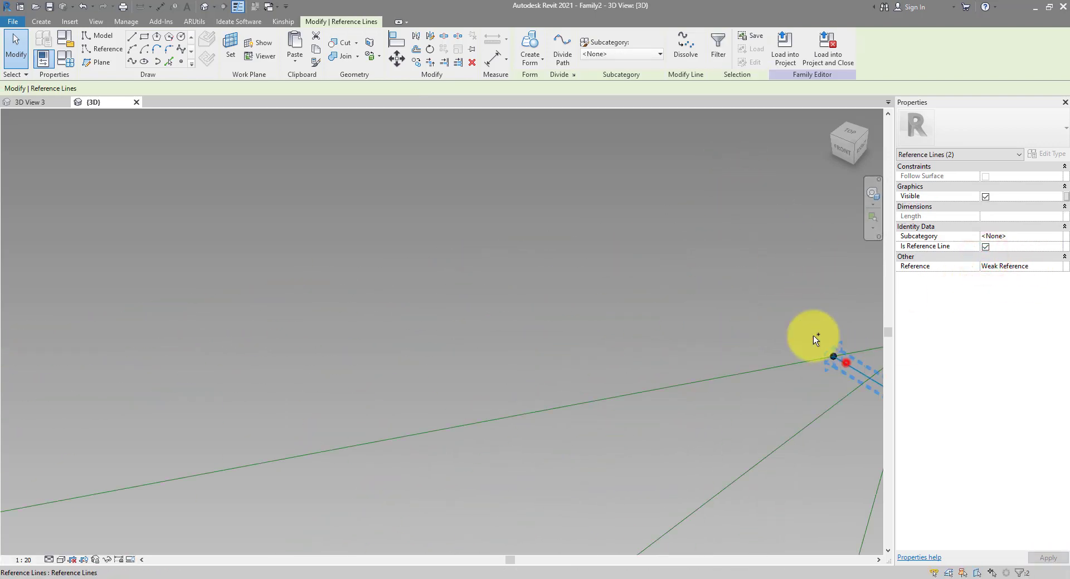
ctrl+click(846, 363)
scroll(640, 262, down, 8)
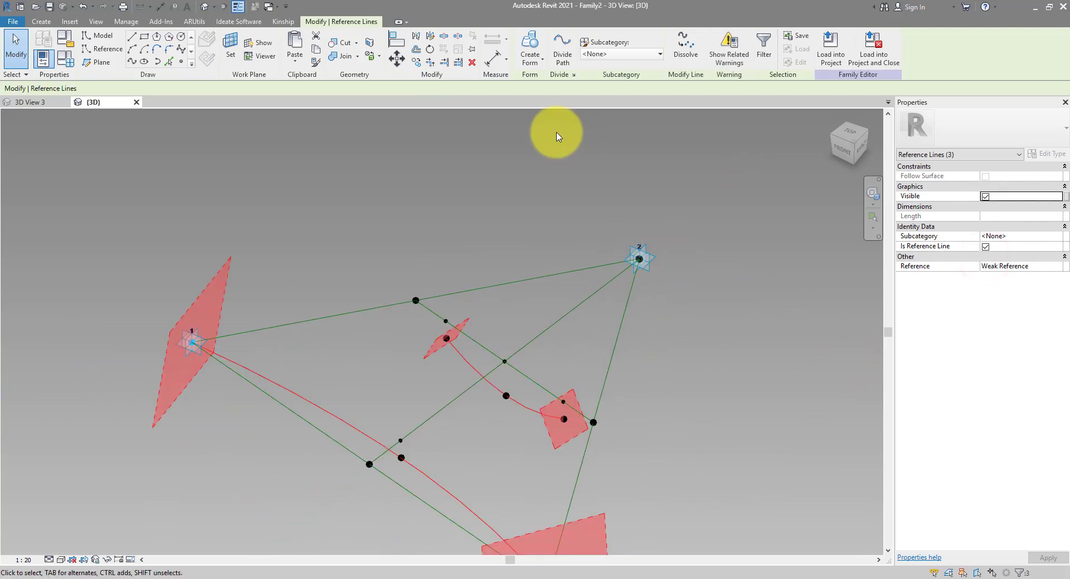
click(532, 47)
shift+middle_drag(688, 295, 716, 382)
Save the family as Sail in the RVT Files folder
key(ctrl+s)
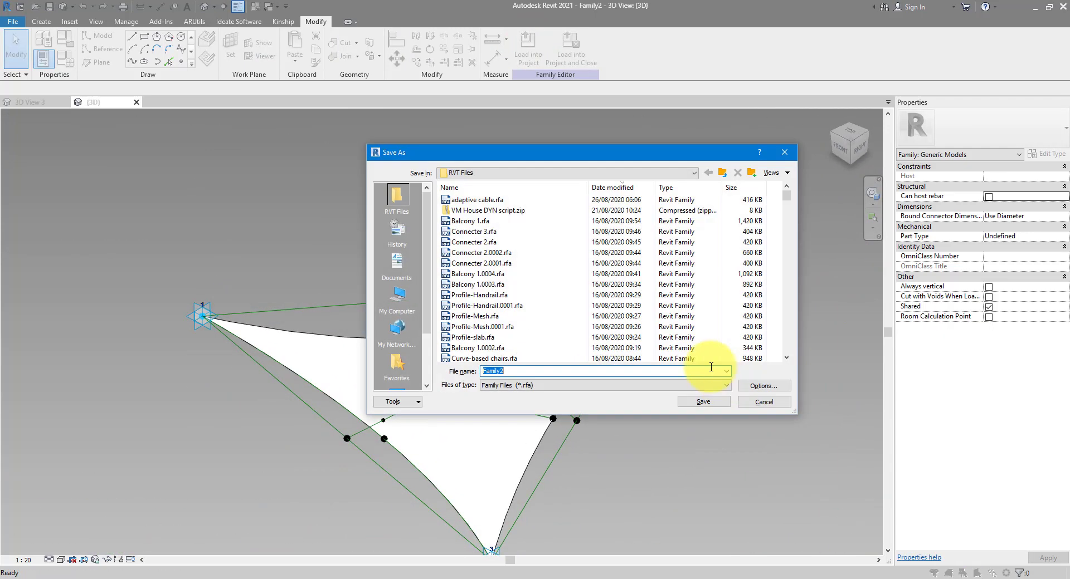
text(Sail)
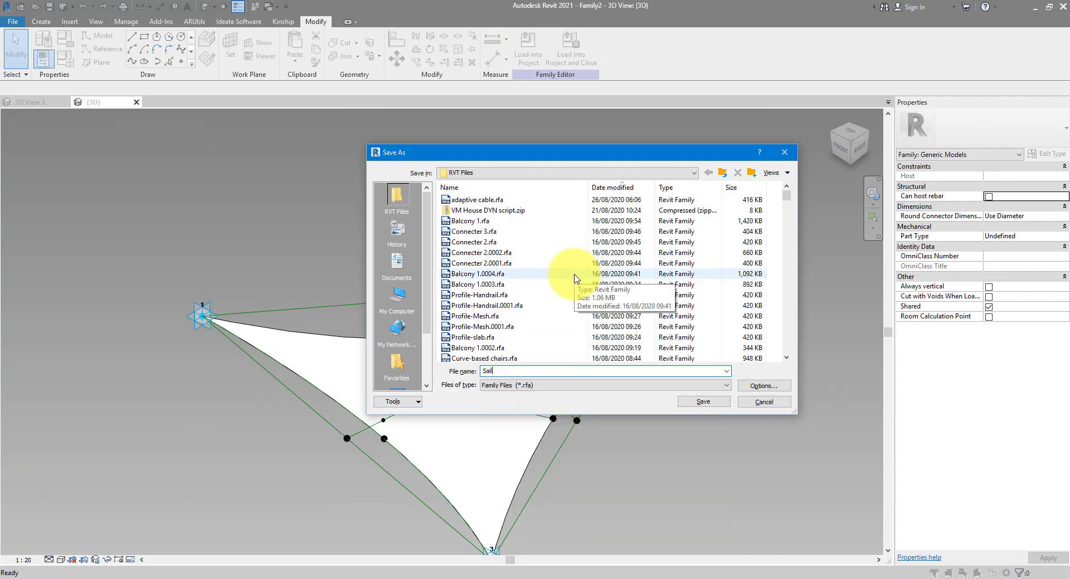
key(Return)
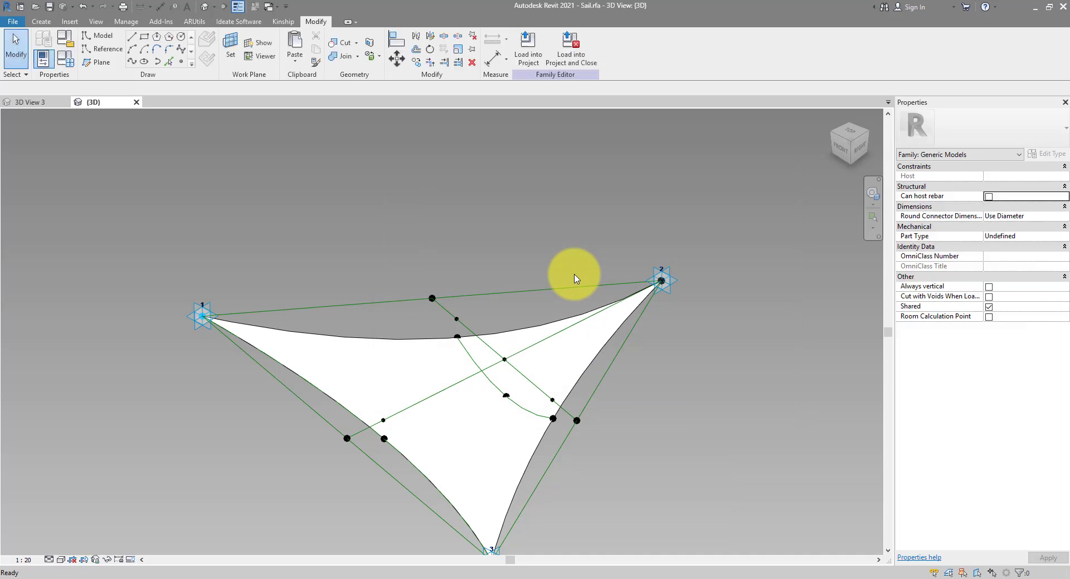
Set all three adaptive points to orient to Global (xyz)
middle_drag(712, 342, 711, 282)
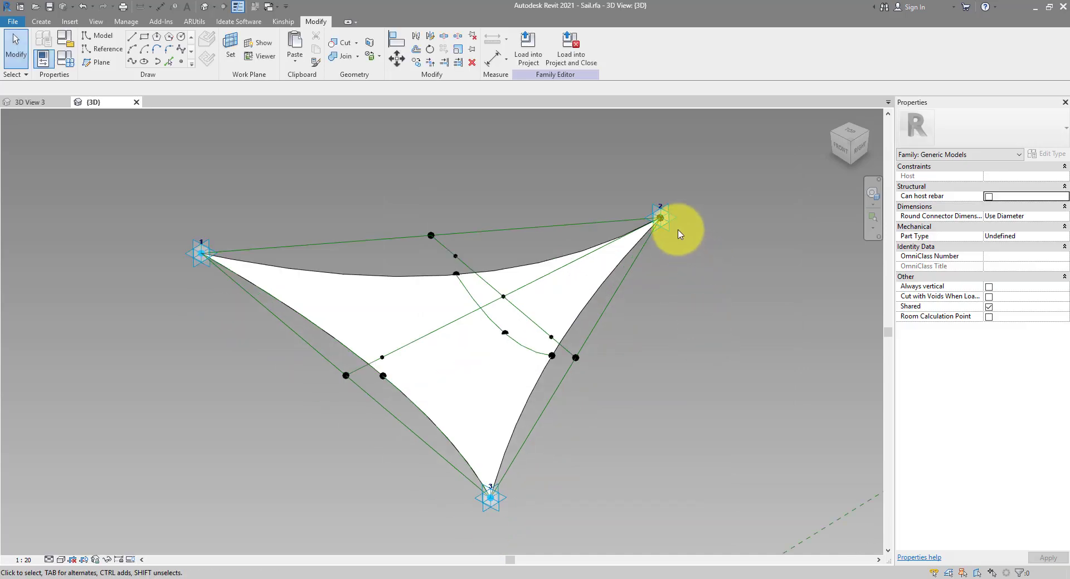
click(660, 218)
click(490, 498)
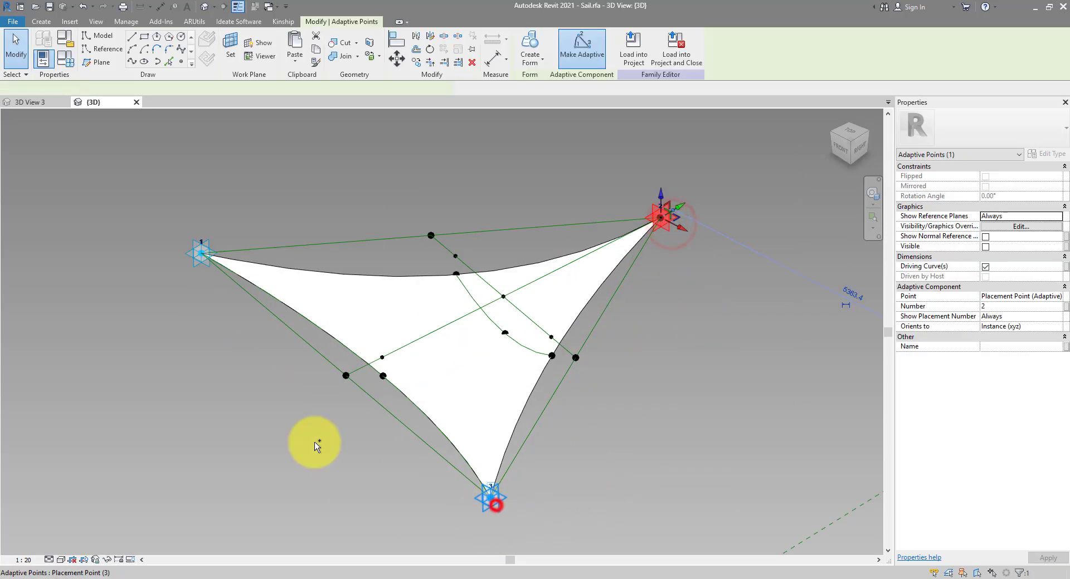
ctrl+click(191, 265)
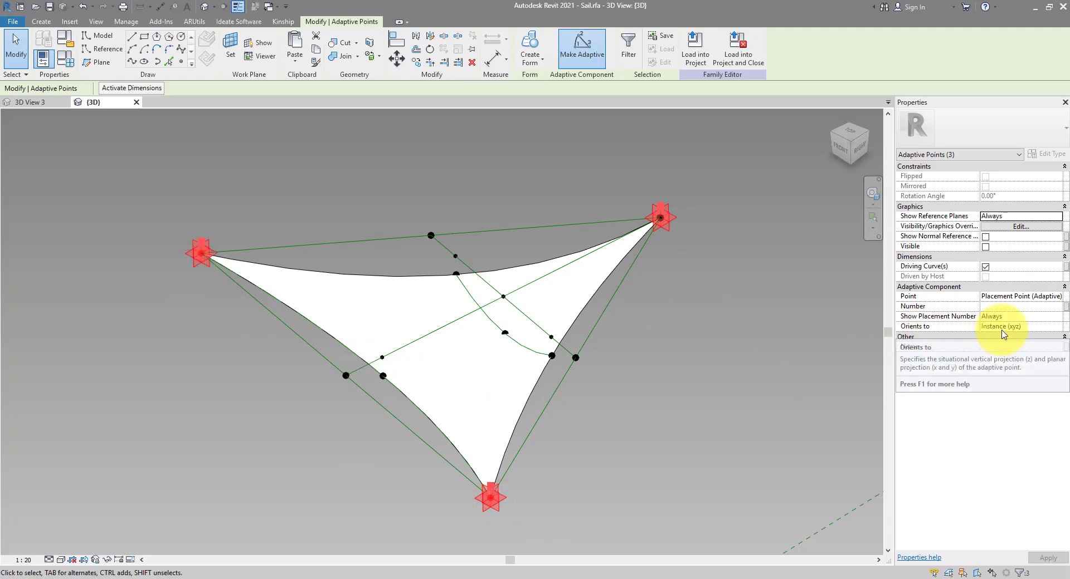
click(1031, 328)
click(1057, 328)
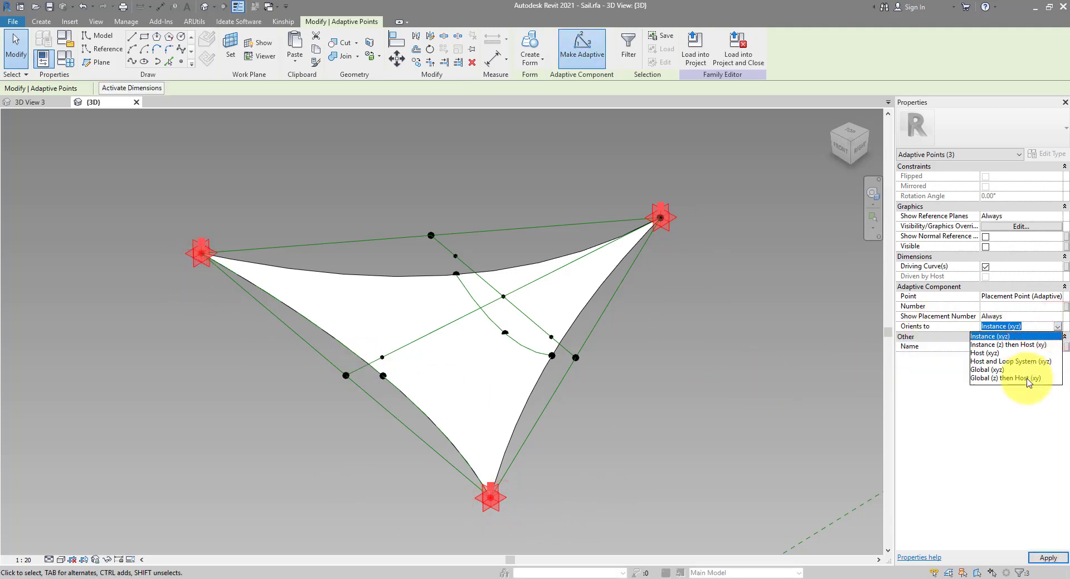
click(995, 370)
click(690, 318)
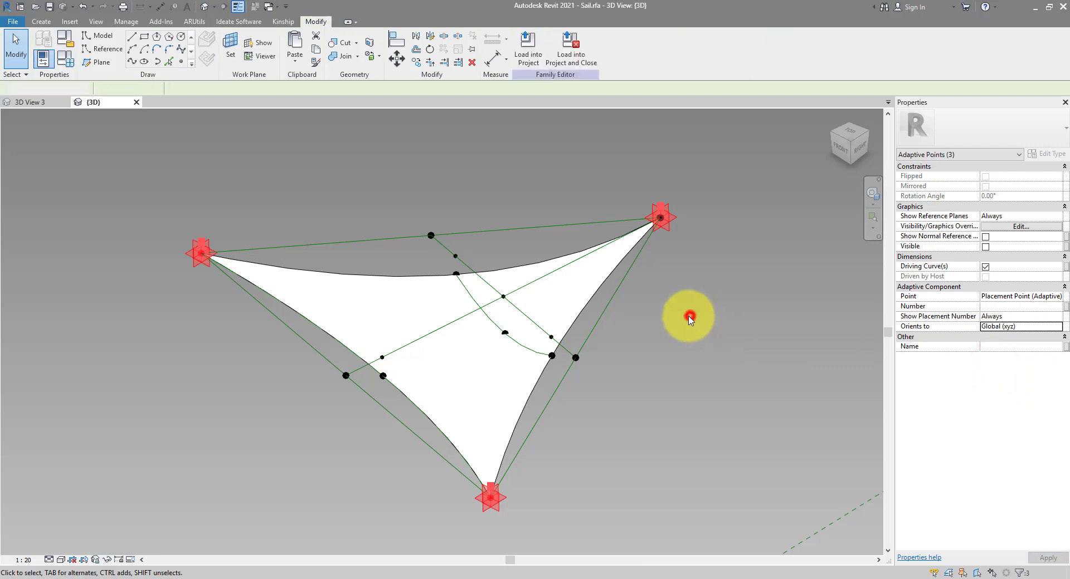
Associate the membrane form's material with a new family type parameter named Sail
click(607, 283)
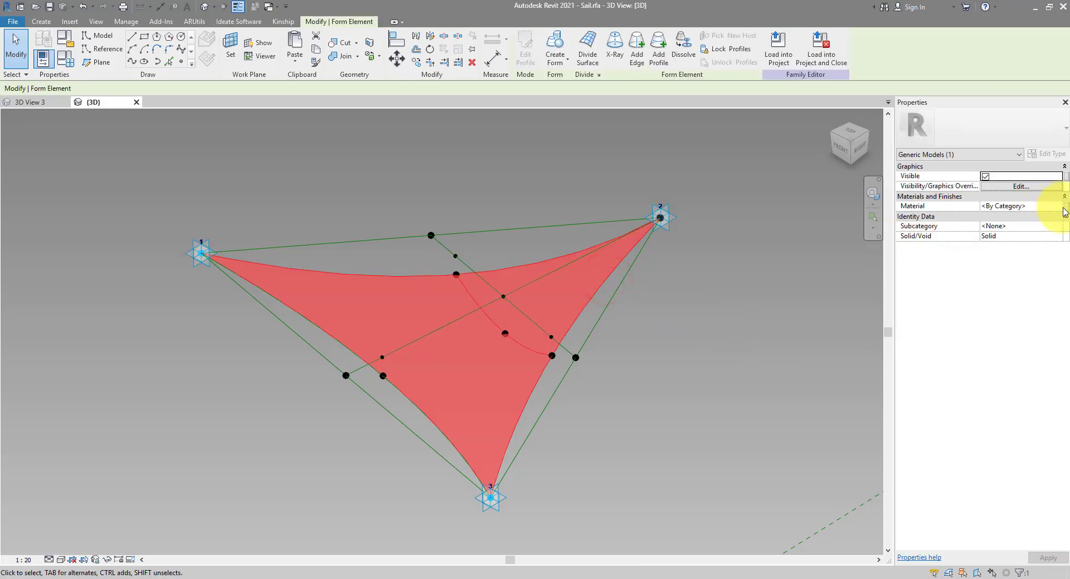
click(1065, 211)
drag(711, 280, 766, 269)
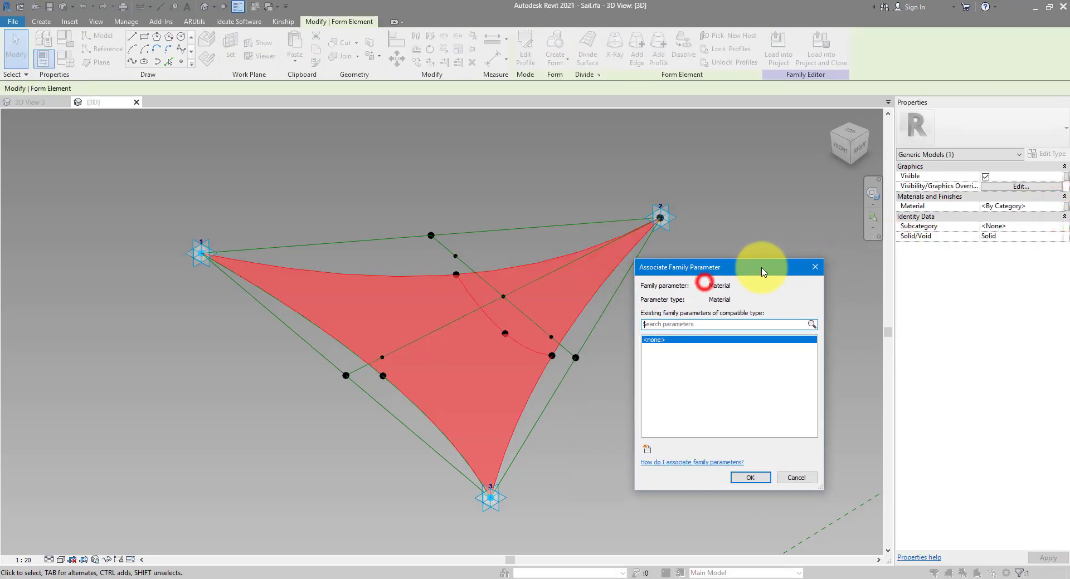
click(649, 452)
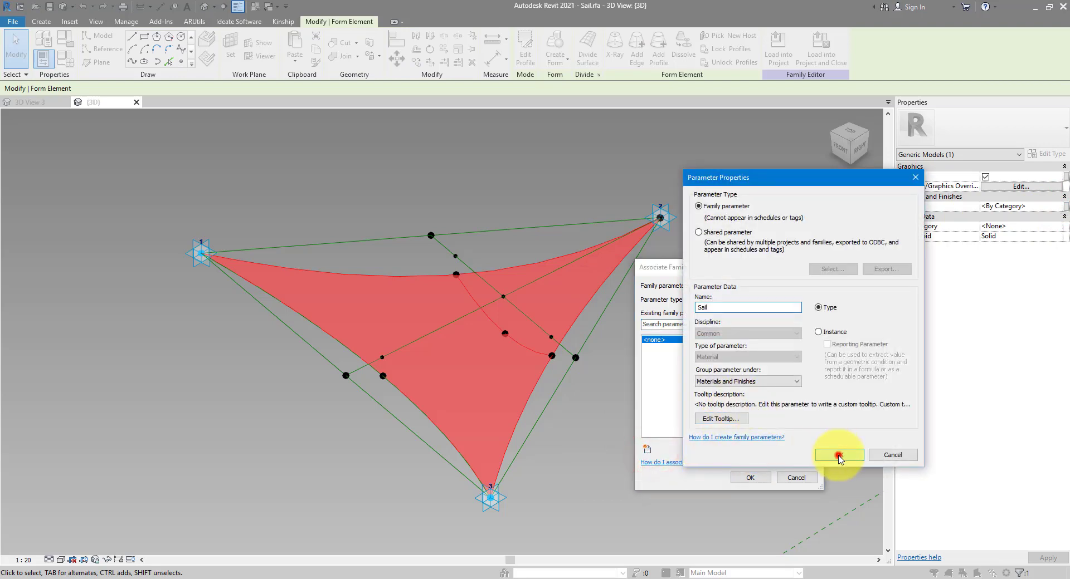
text(Sail)
click(839, 456)
click(750, 477)
click(696, 362)
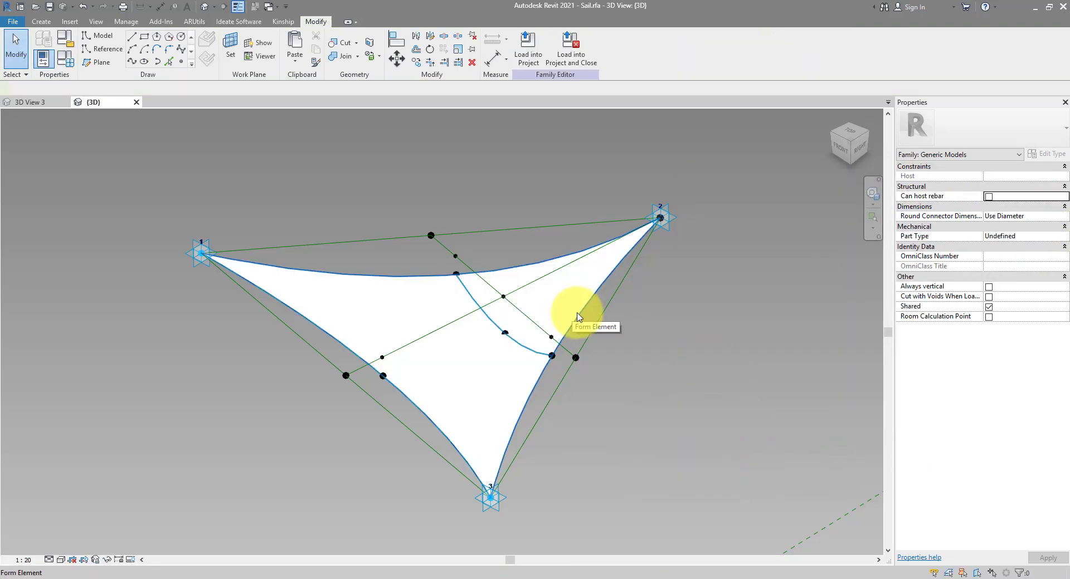
Temporarily hide the membrane form element in the 3D view
click(612, 281)
click(108, 561)
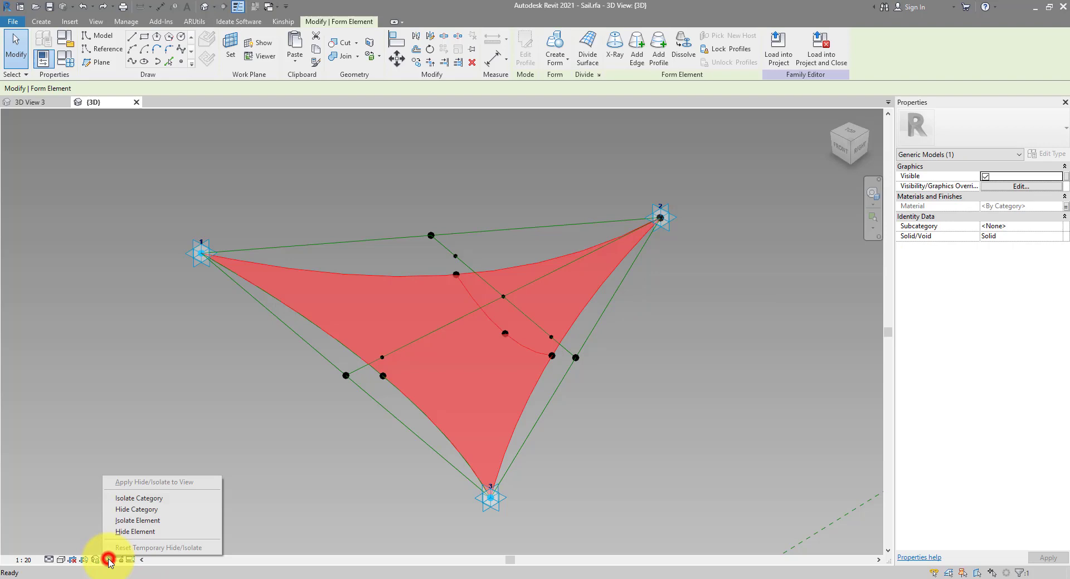
click(145, 531)
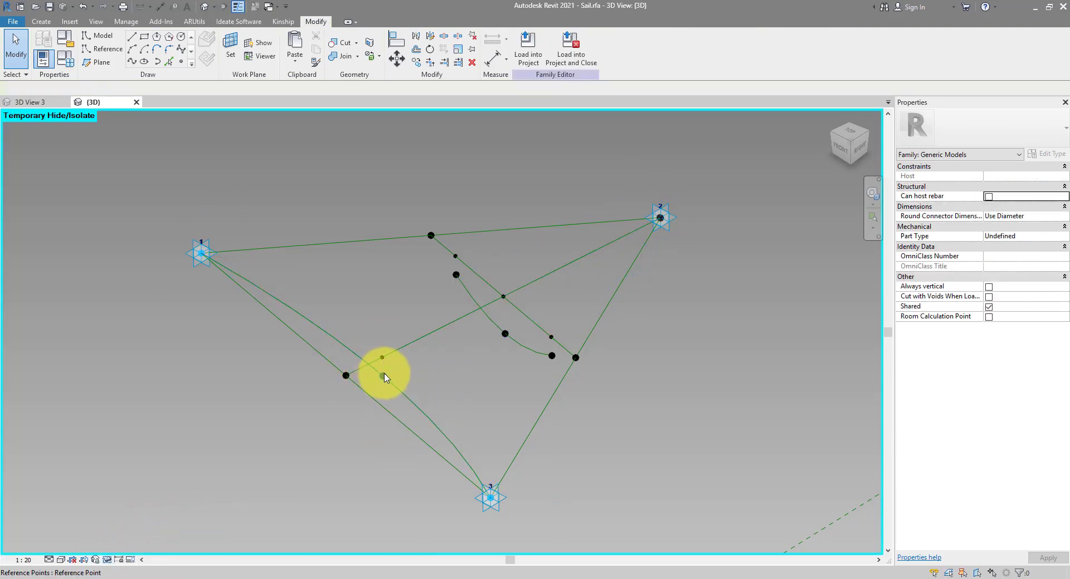
Place two reference points on the curved reference line between adaptive points 1 and 3, one towards each end
scroll(384, 377, up, 5)
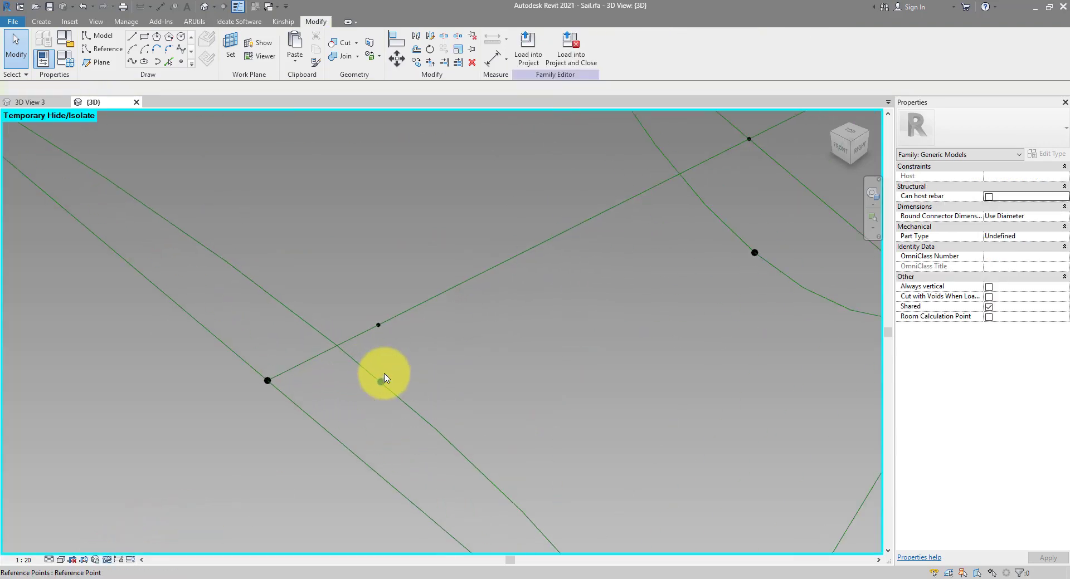
click(181, 63)
scroll(343, 221, down, 5)
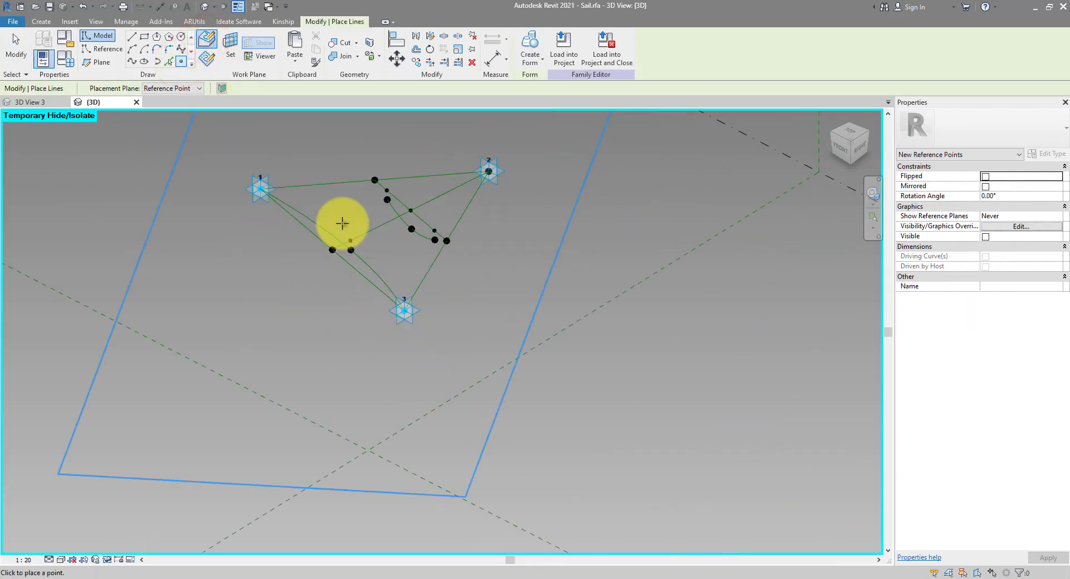
scroll(296, 217, up, 2)
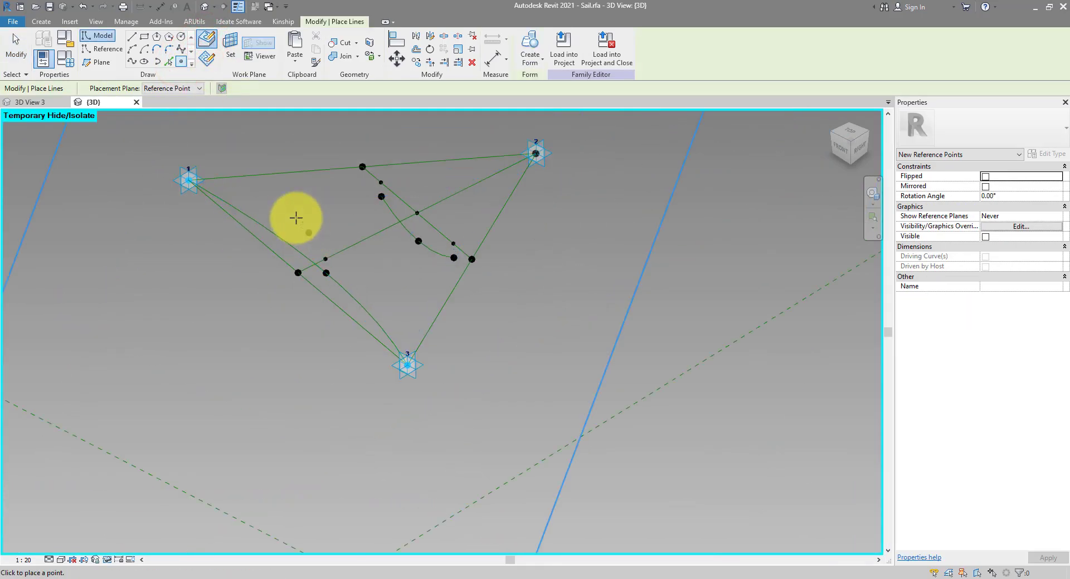
click(252, 220)
click(382, 330)
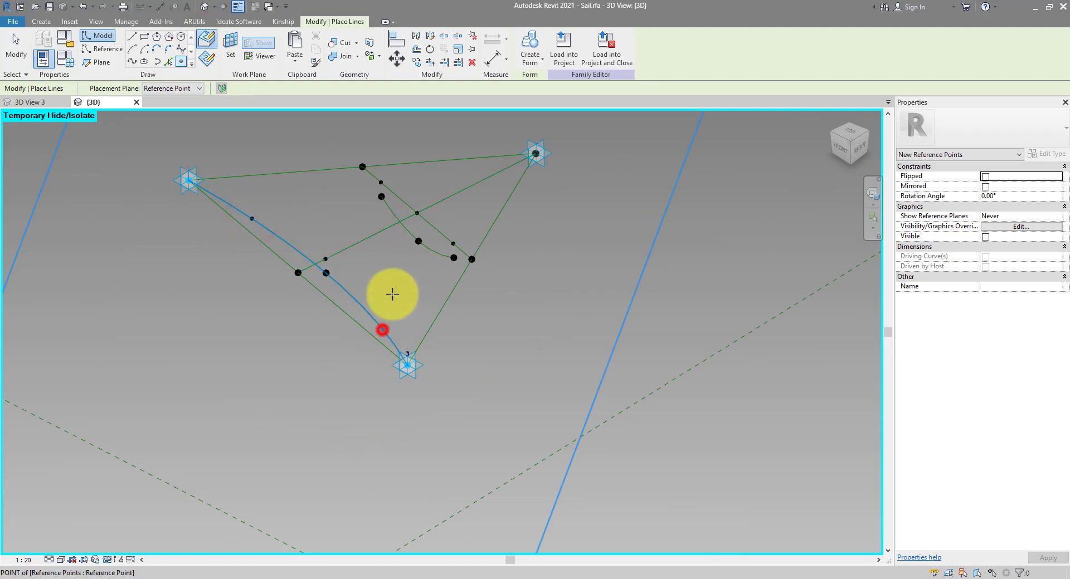
scroll(302, 218, up, 3)
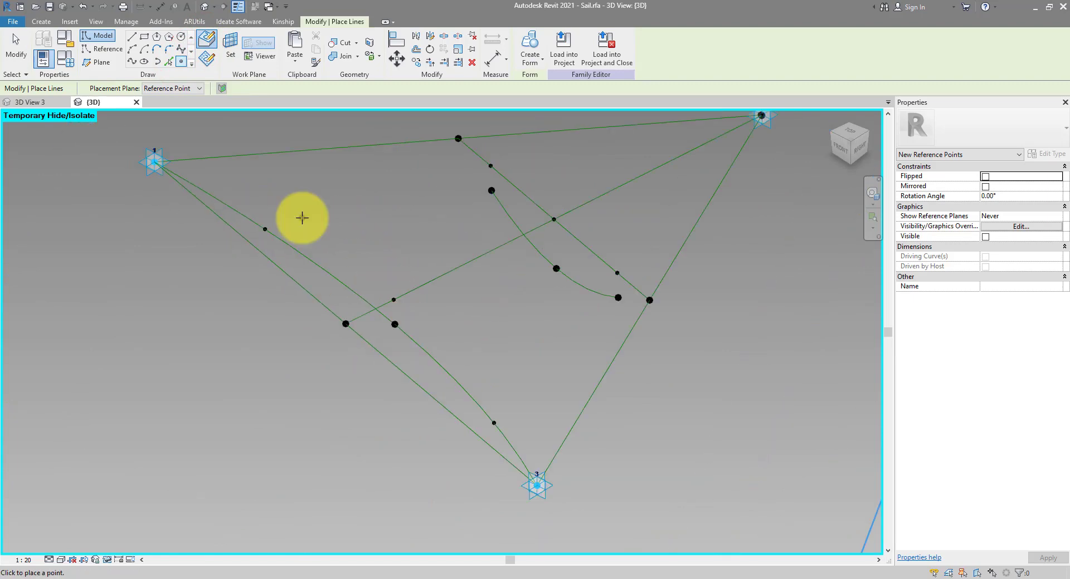
key(Escape)
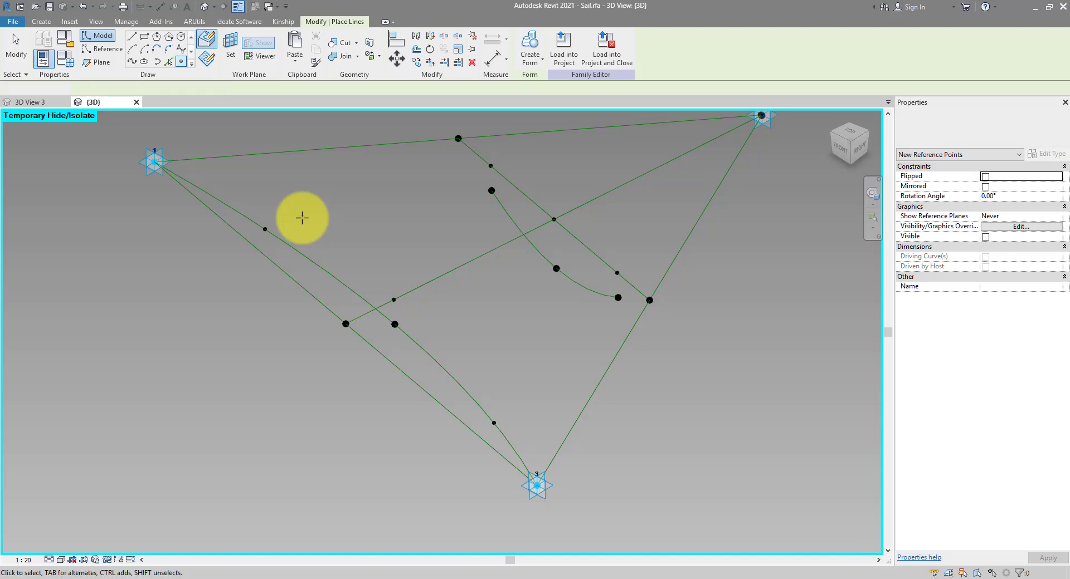
click(303, 259)
click(283, 216)
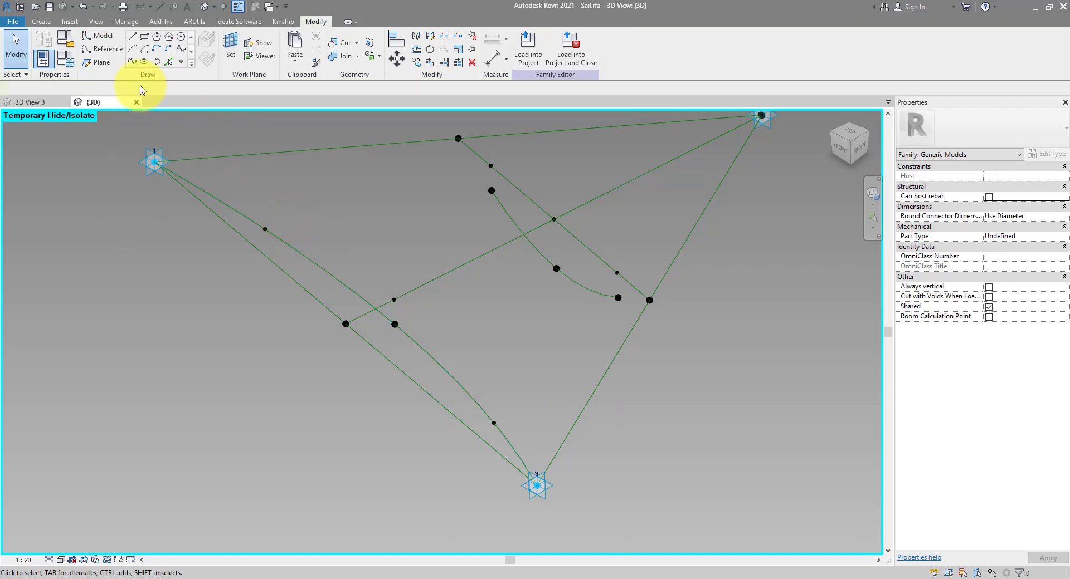
Draw a reference circle of about 320 radius on the work plane of the edge 1–3 point near adaptive point 1, making its radius dimension permanent
click(109, 49)
click(181, 36)
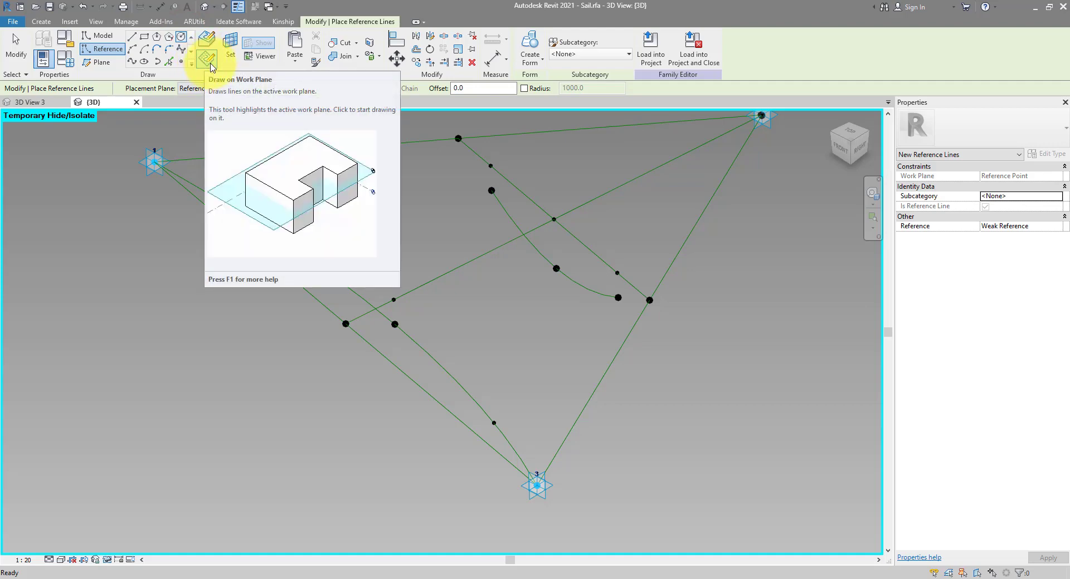
click(232, 57)
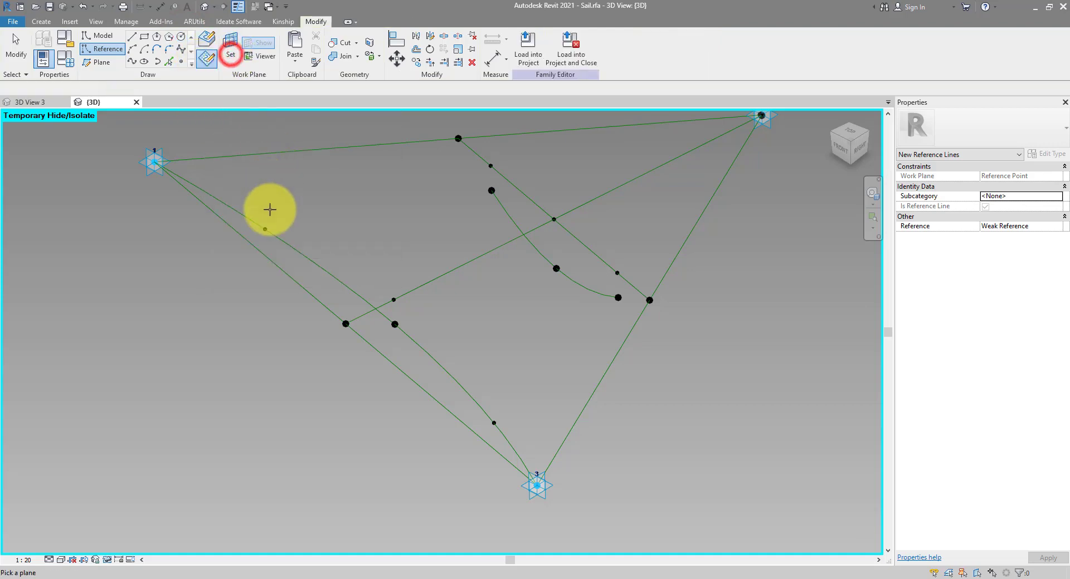
click(266, 230)
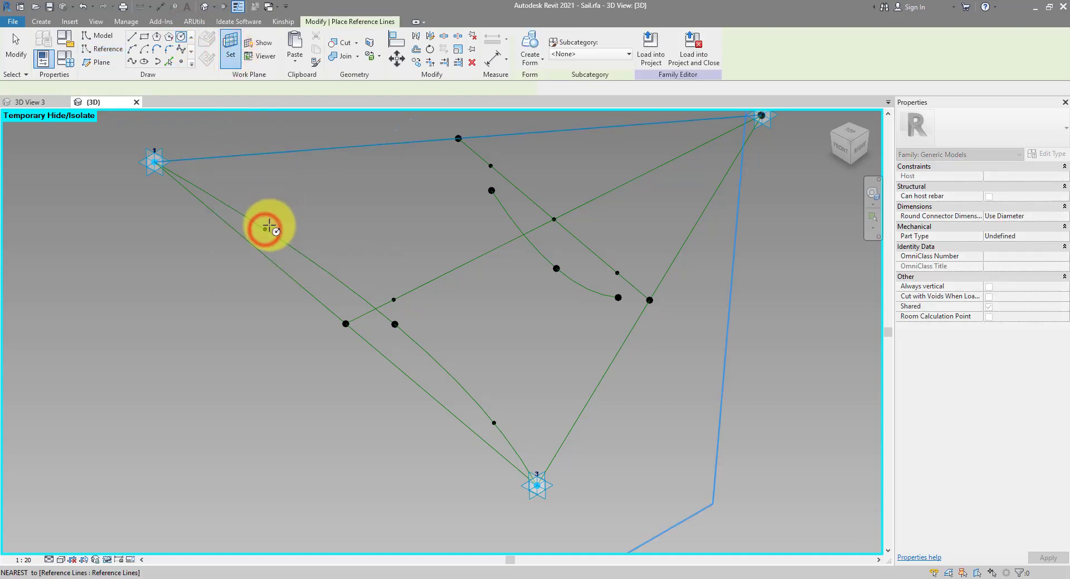
click(265, 229)
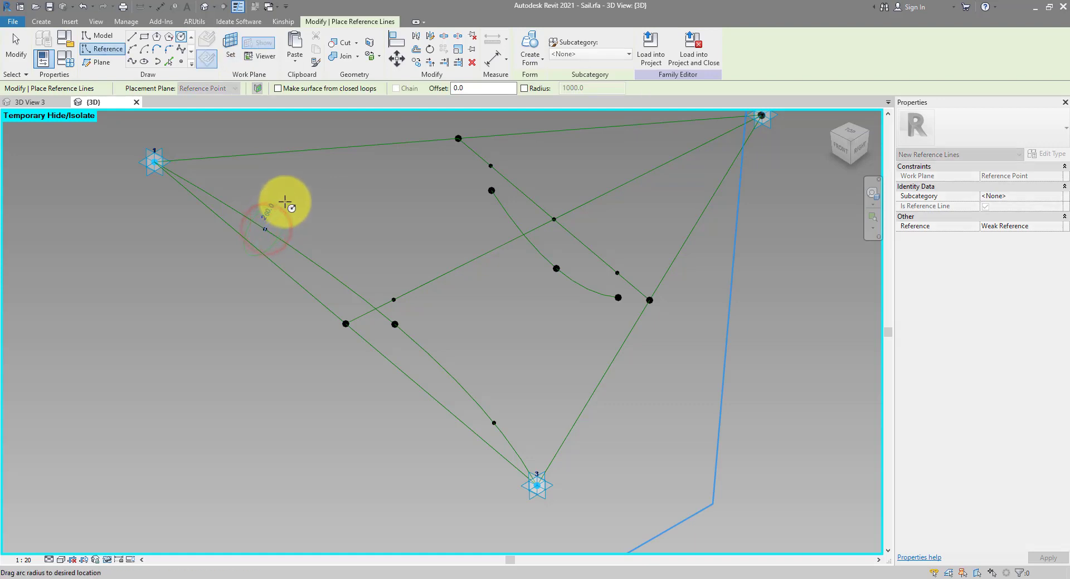
click(287, 200)
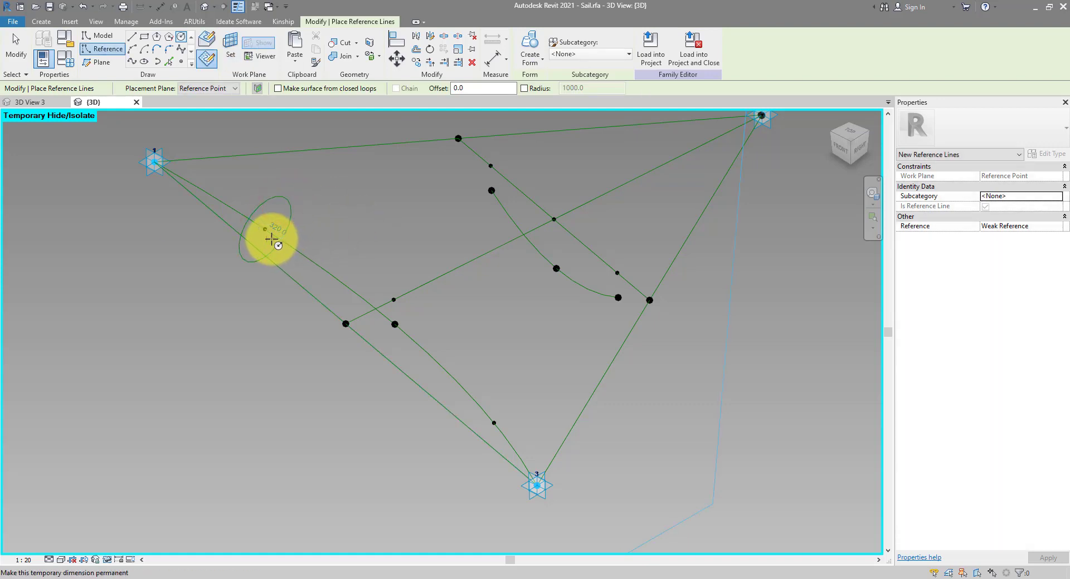
click(272, 240)
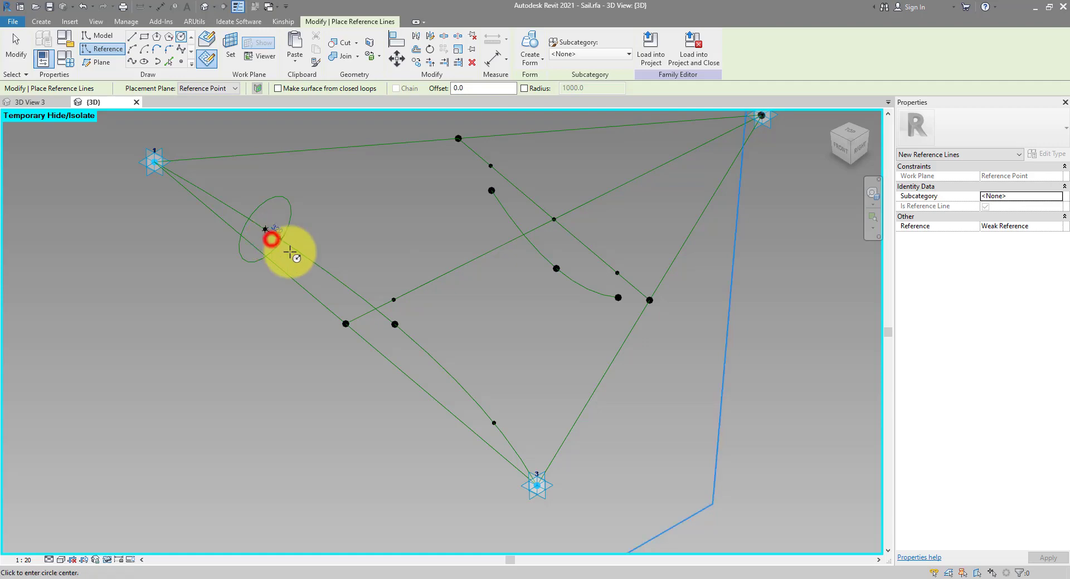
key(Escape)
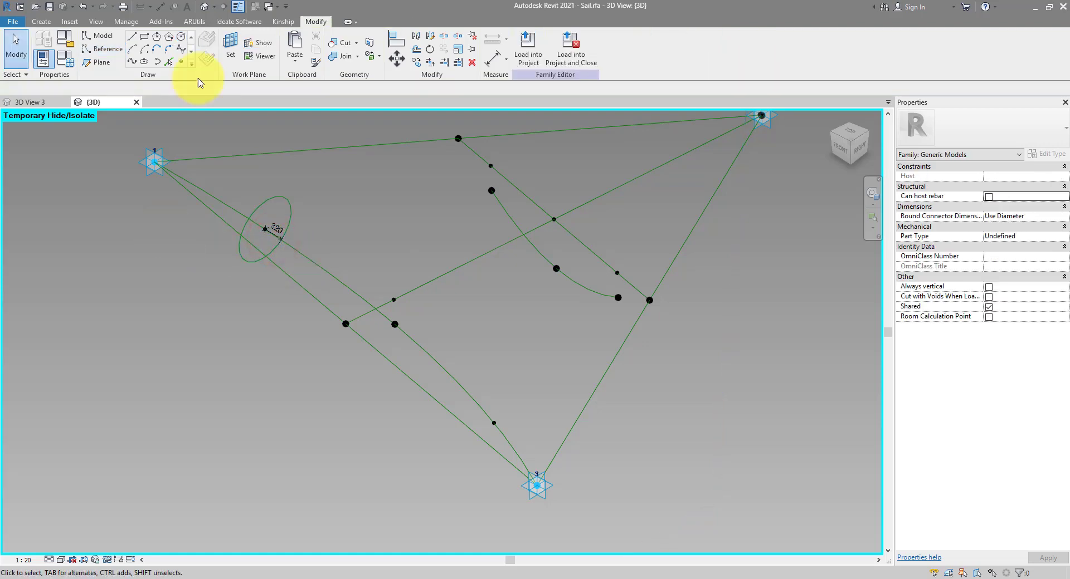
Draw a reference circle of about 220 radius around the edge 1–3 point near adaptive point 3, keeping its radius dimension
click(113, 49)
click(184, 42)
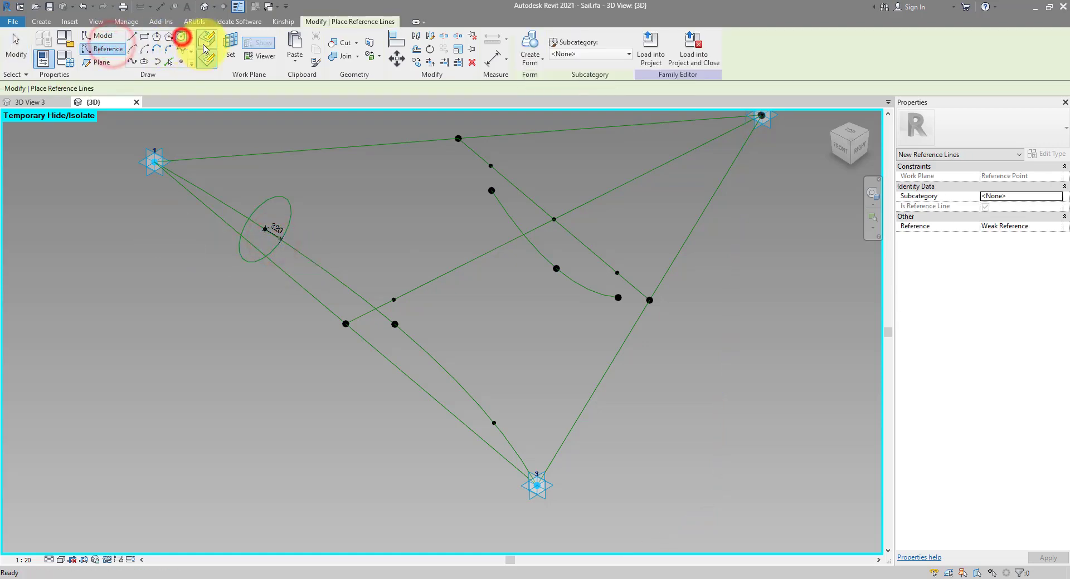
click(493, 424)
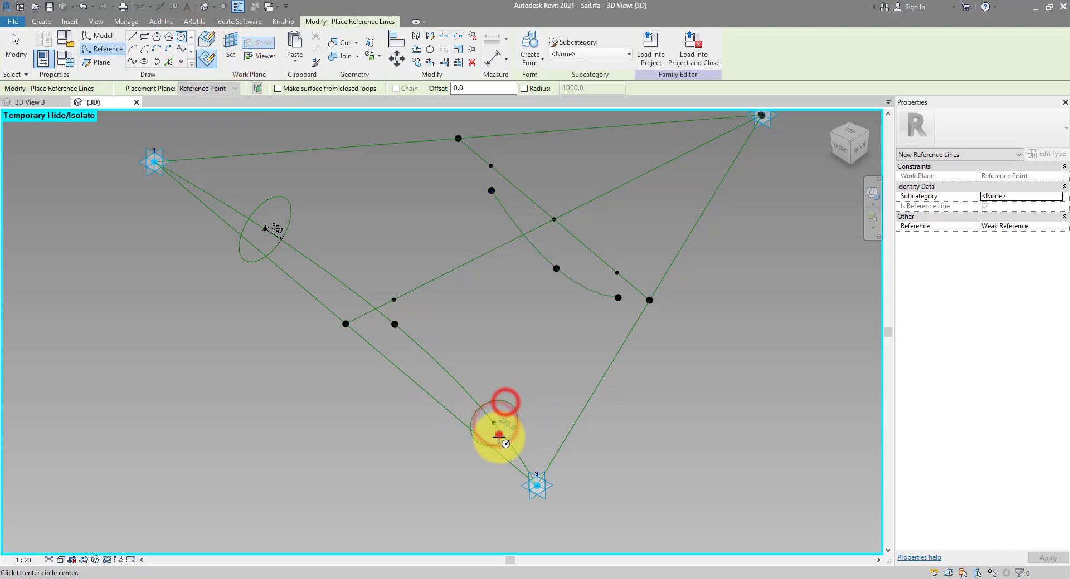
key(Escape)
click(152, 178)
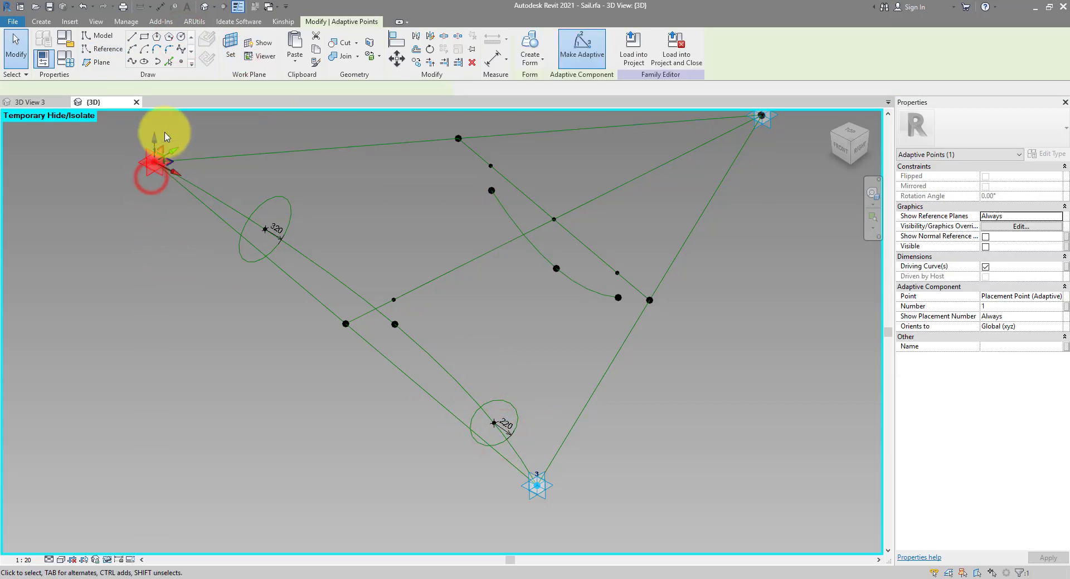
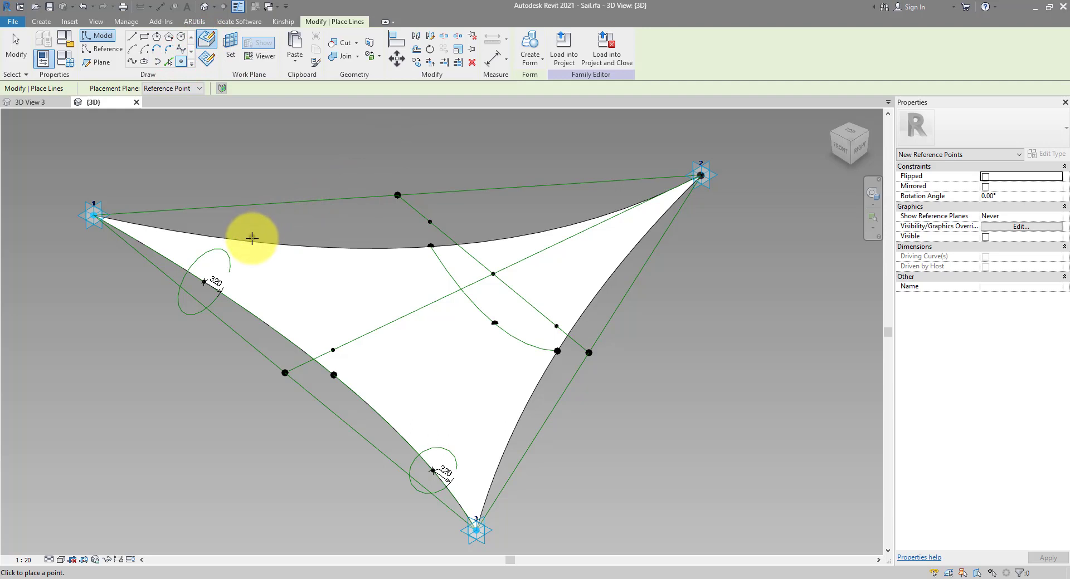
Place two reference points on the membrane edge between adaptive points 1 and 2, and two on the edge between points 2 and 3
key(Tab)
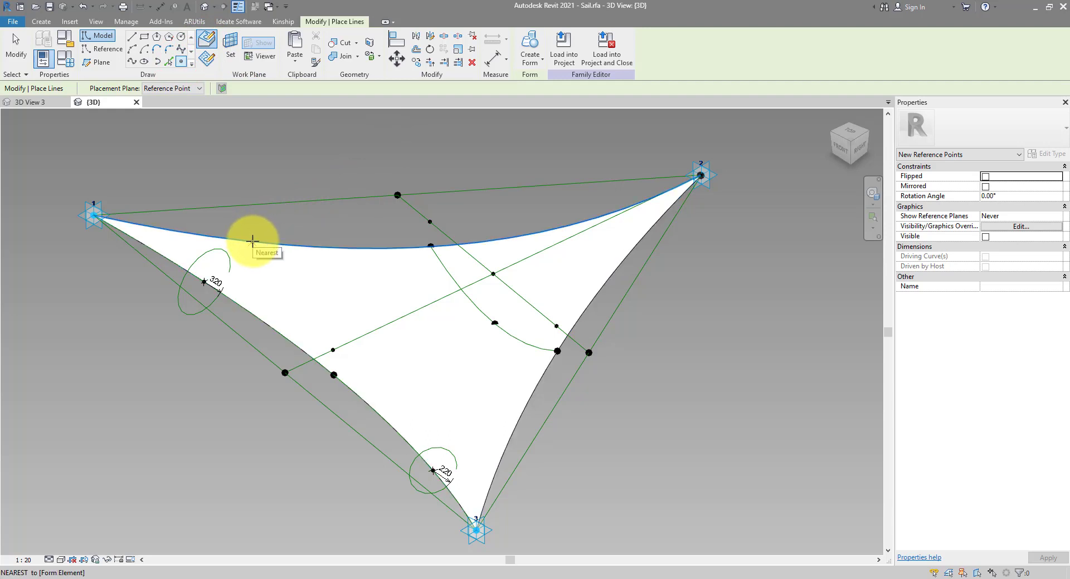
click(252, 241)
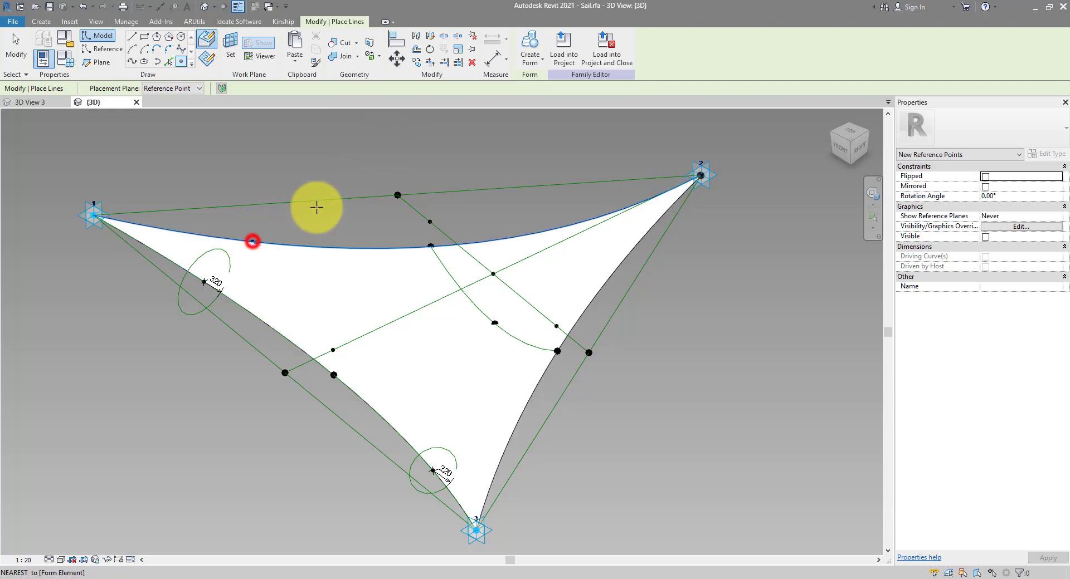
click(577, 223)
click(646, 234)
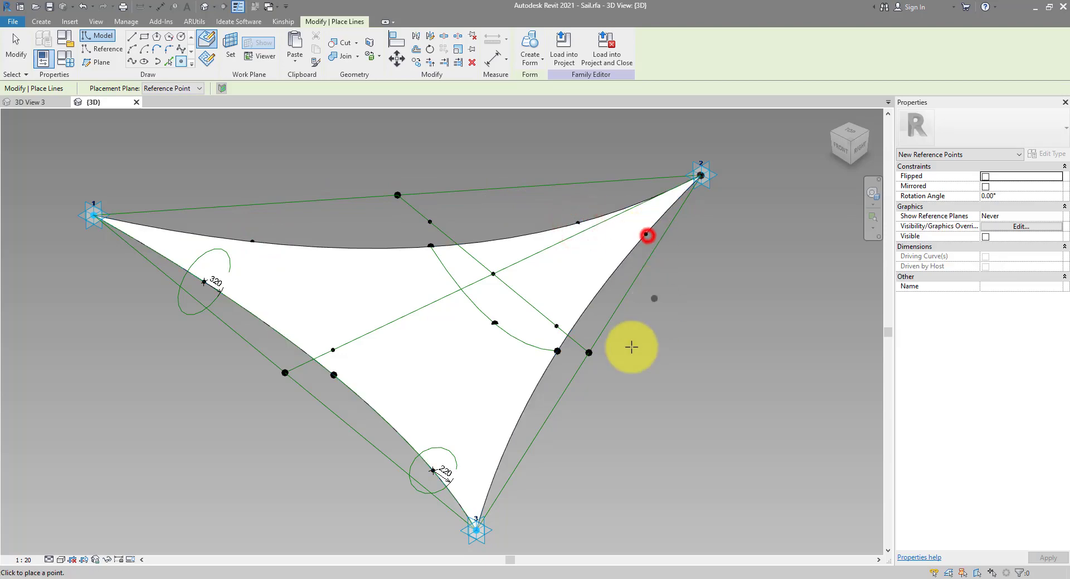
click(520, 410)
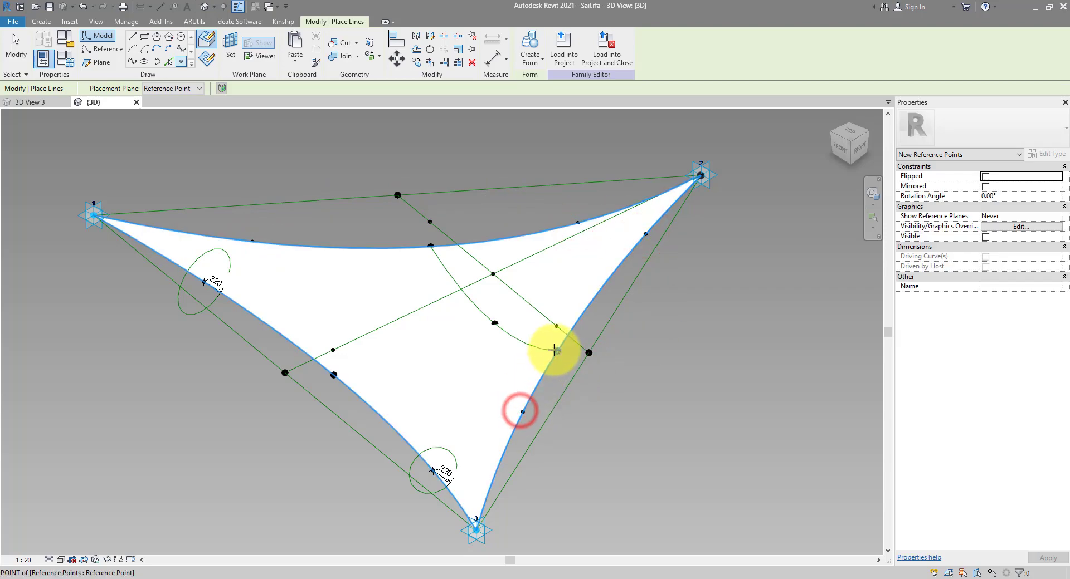
key(Escape)
key(Escape)
Draw a dimensioned reference circle of about 194 radius on the edge 1–2 point near adaptive point 1, and try moving that adaptive point
click(104, 49)
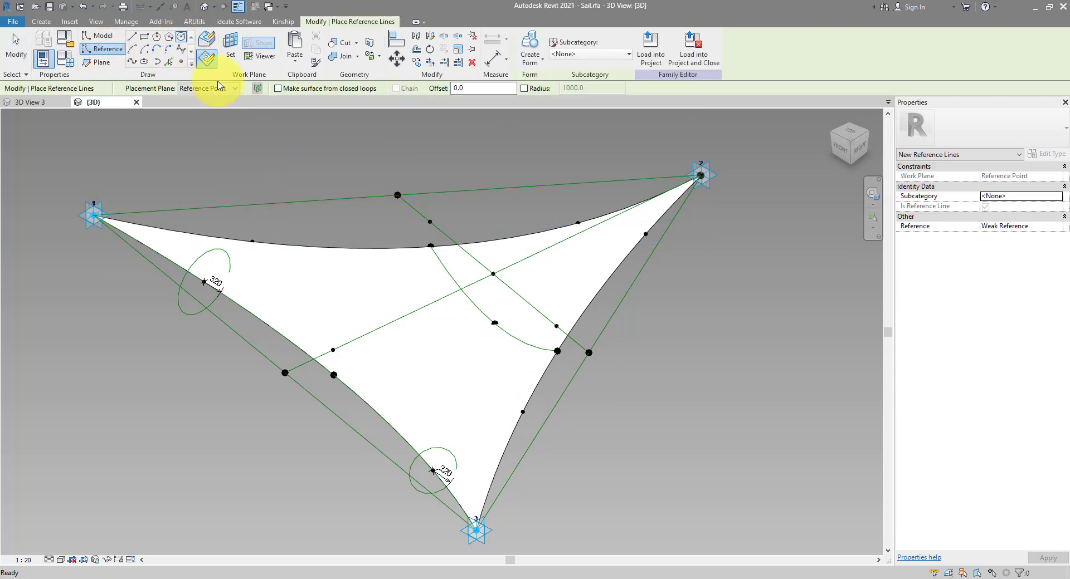
click(230, 60)
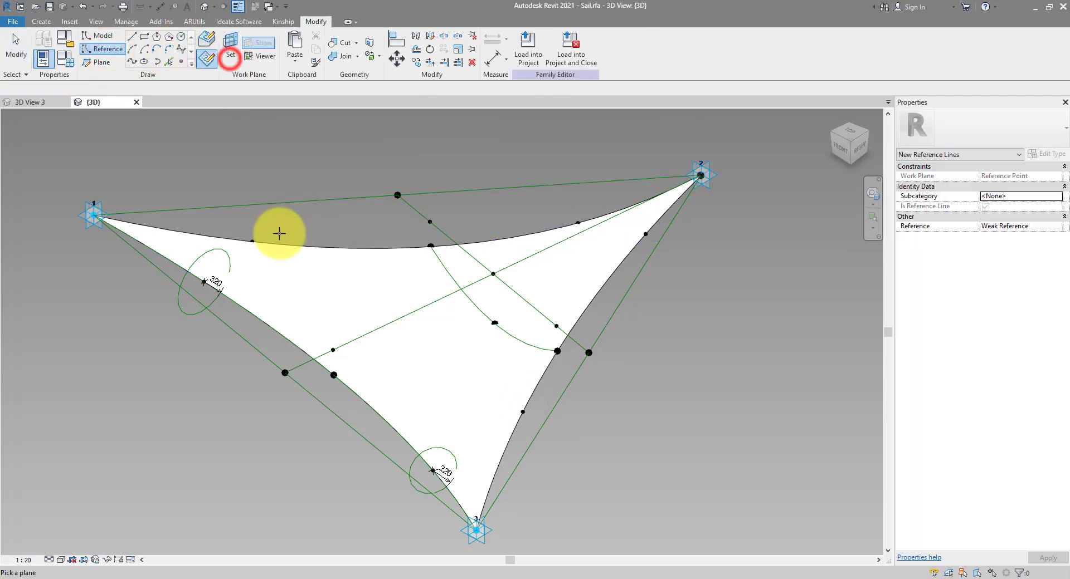
shift+middle_drag(315, 244, 521, 227)
click(603, 216)
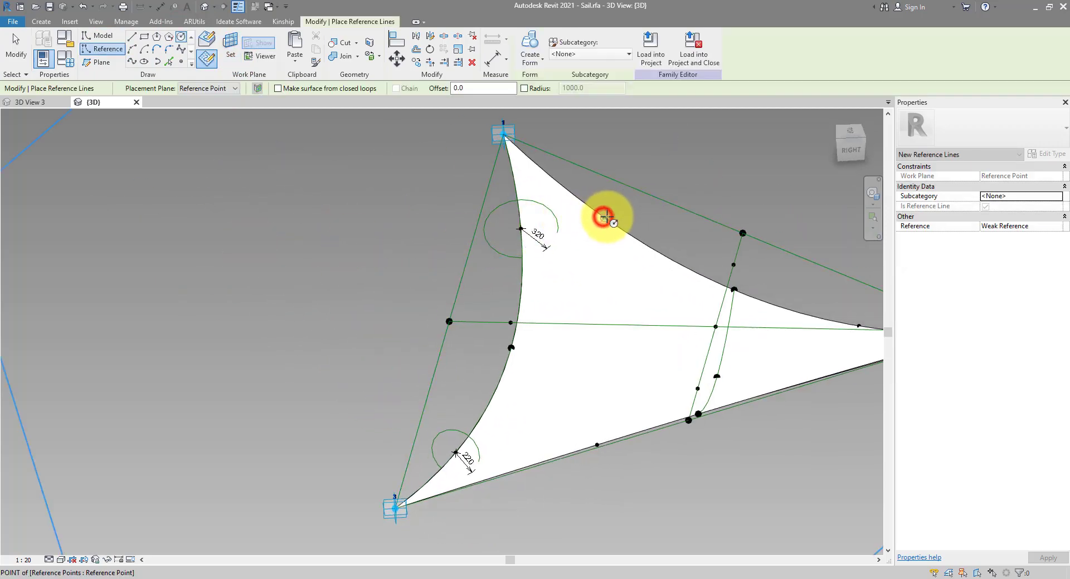
click(613, 196)
key(Escape)
key(Escape)
middle_drag(644, 223, 529, 269)
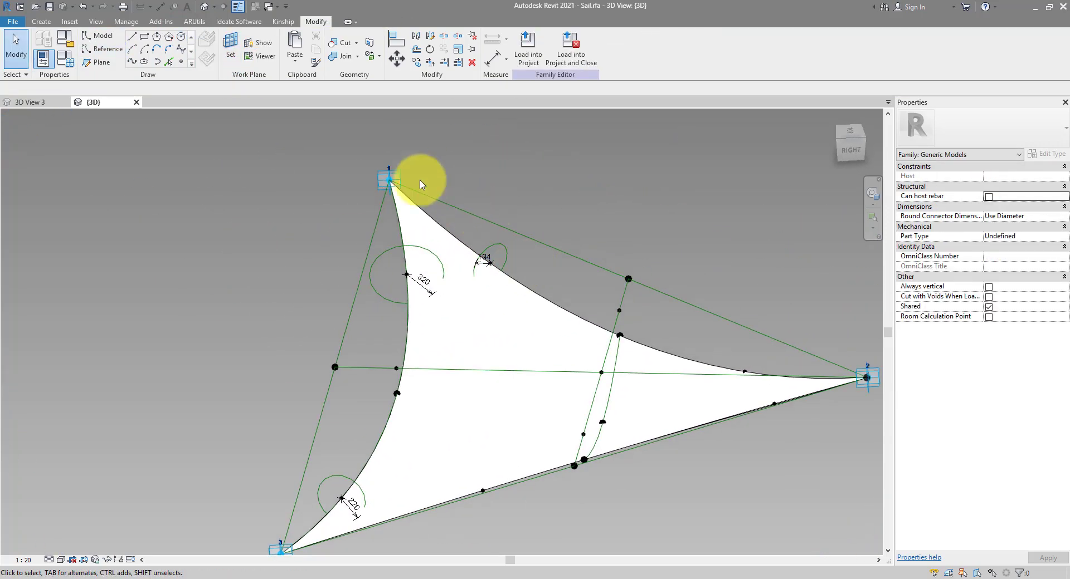
click(390, 180)
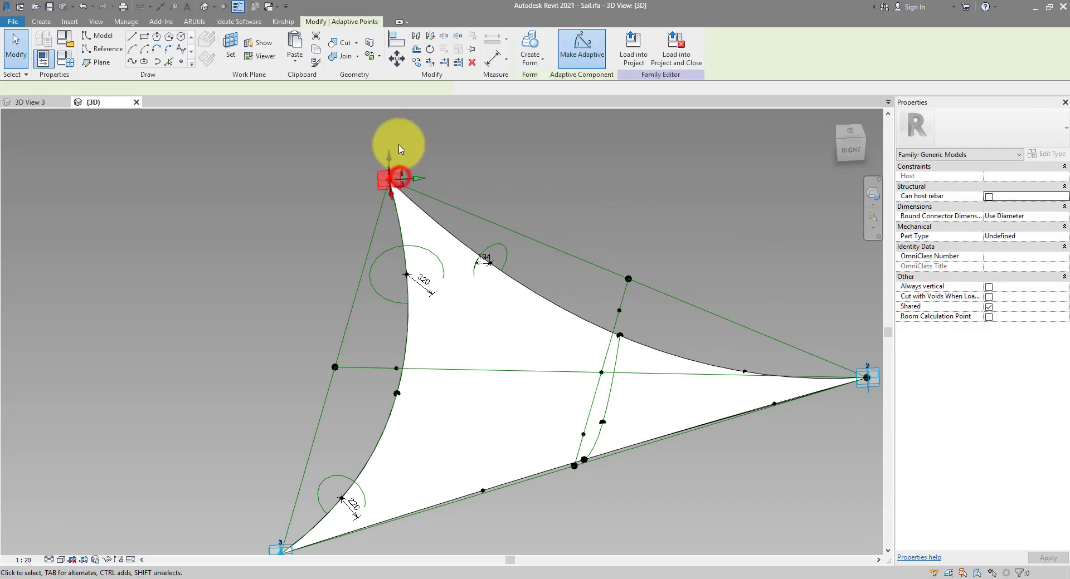
mouse_move(389, 155)
mouse_down()
mouse_move(389, 244)
mouse_move(397, 124)
mouse_move(382, 238)
mouse_move(387, 156)
mouse_up()
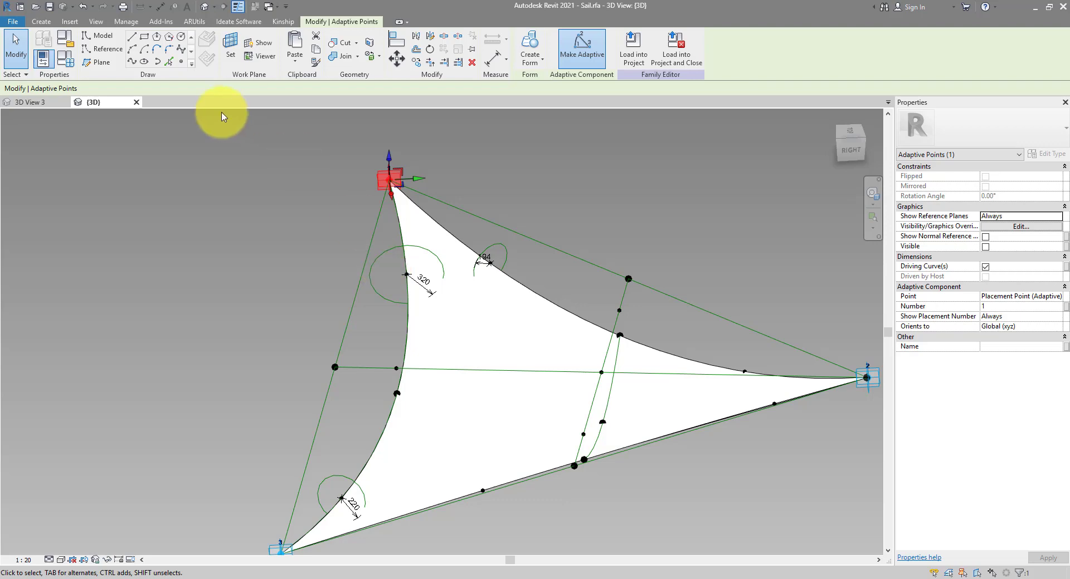
Draw dimensioned reference circles of about 240, 300 and 290 radius around the remaining edge points: one on edge 1–2, two on edge 2–3
click(119, 52)
click(181, 37)
click(745, 374)
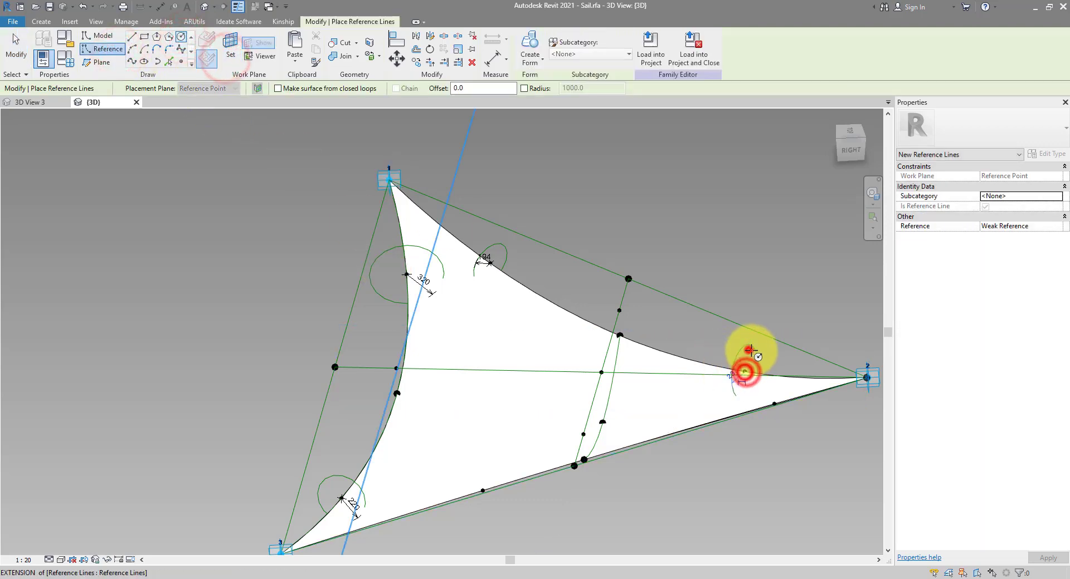
click(773, 401)
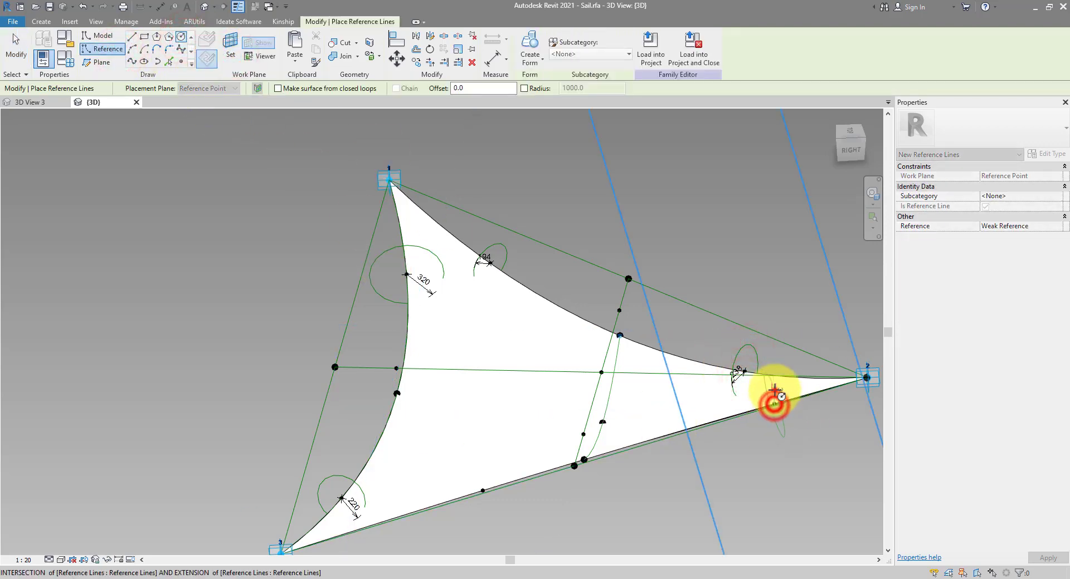
click(482, 492)
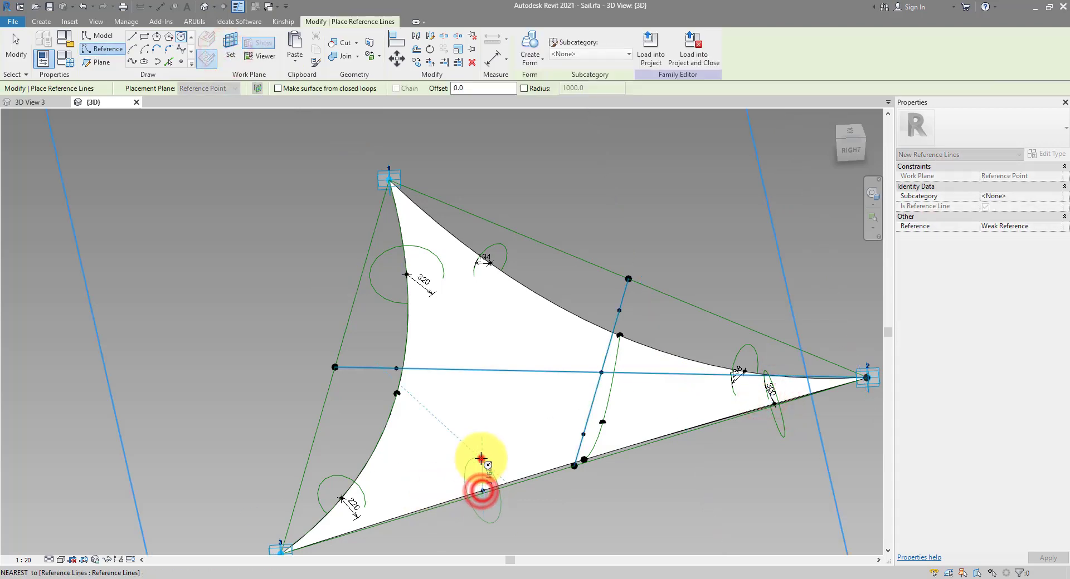
click(480, 457)
key(Escape)
key(Escape)
shift+middle_drag(605, 468, 382, 329)
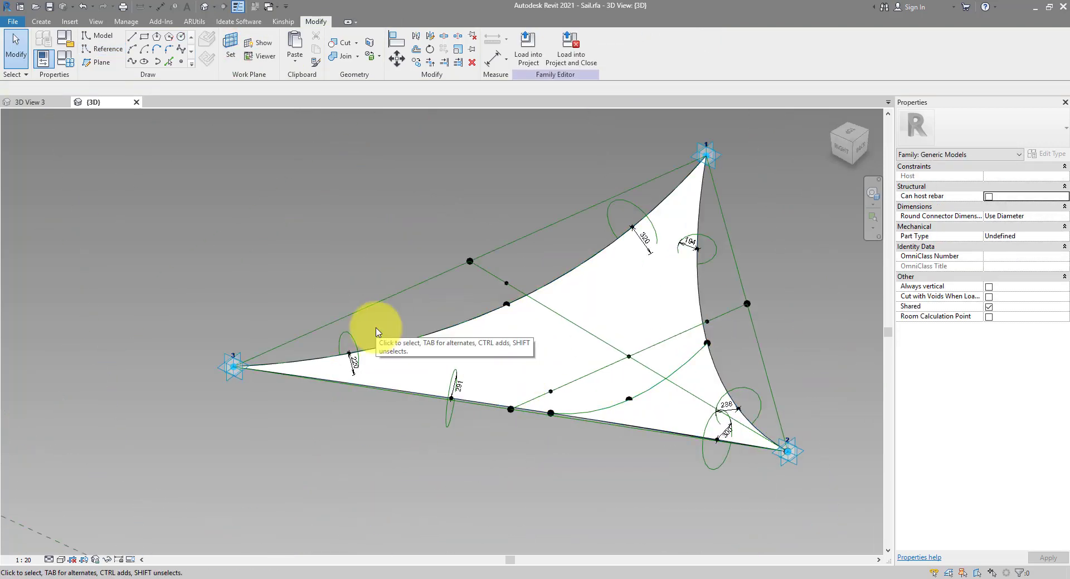
Label all six radial dimensions visible in the view with a new family type parameter named R, grouped under Dimensions
click(353, 363)
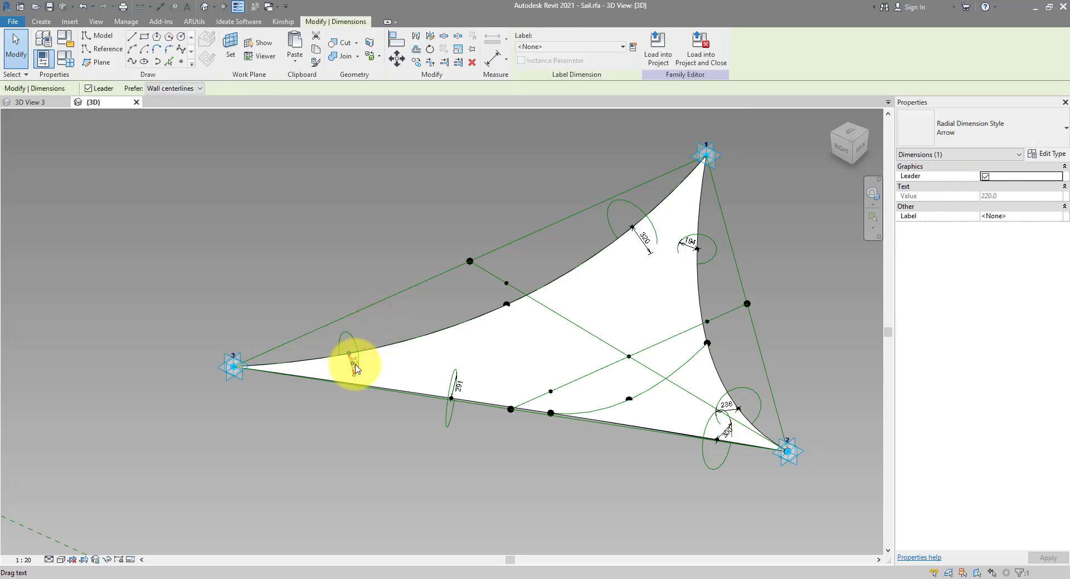
right_click(354, 366)
mouse_move(472, 213)
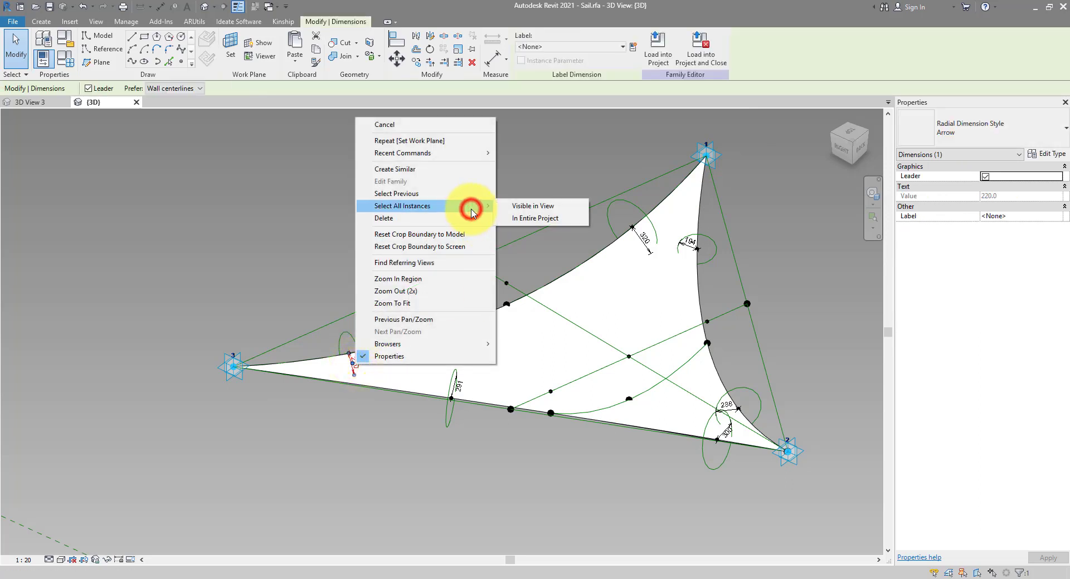
click(556, 207)
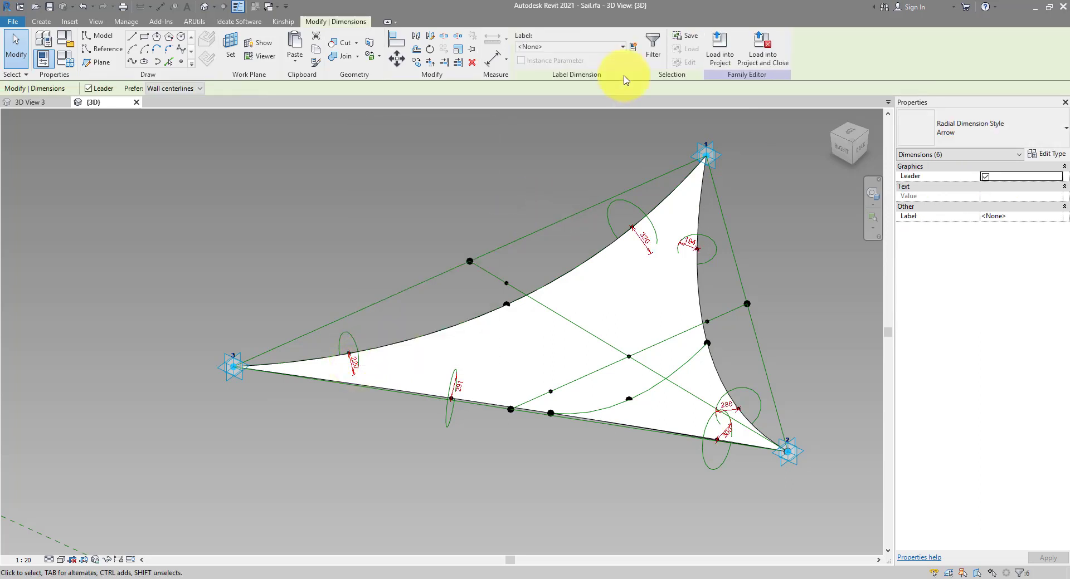
click(634, 48)
drag(777, 177, 747, 190)
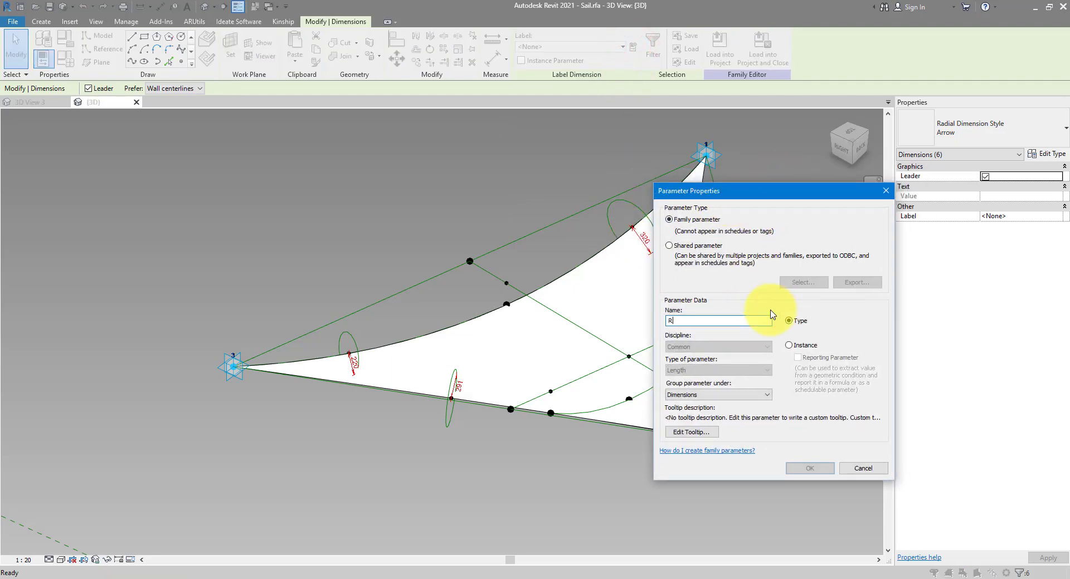
click(806, 471)
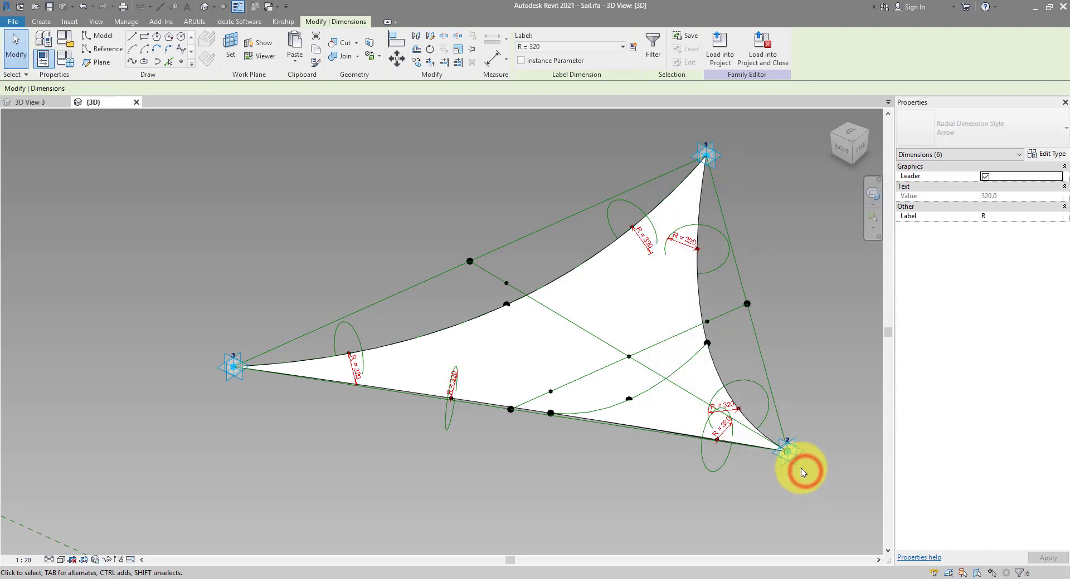
click(552, 243)
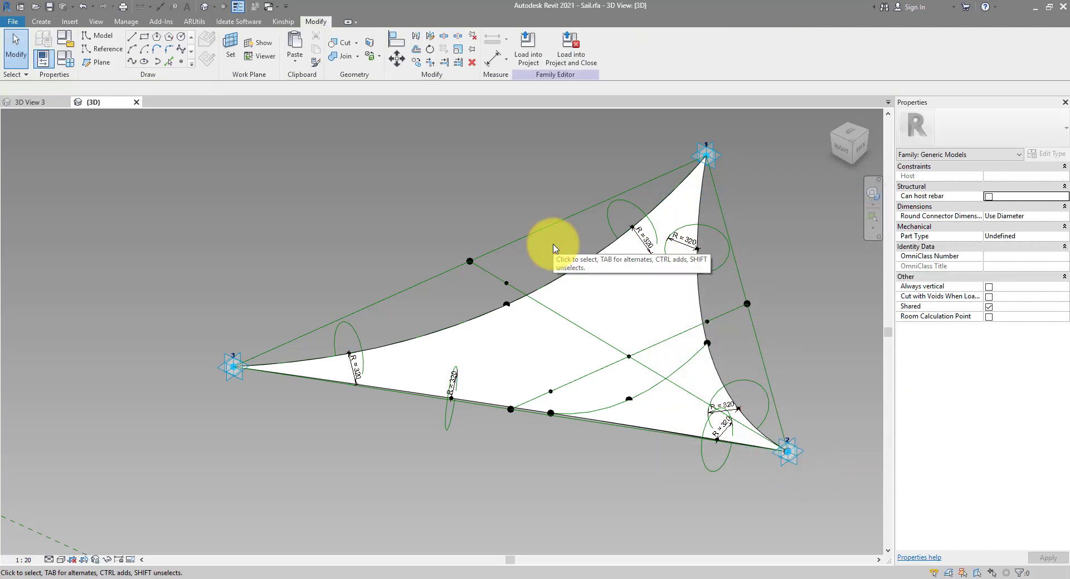
Create a solid tube form from the curved reference line between adaptive points 1 and 3 and its two circular profiles
click(673, 194)
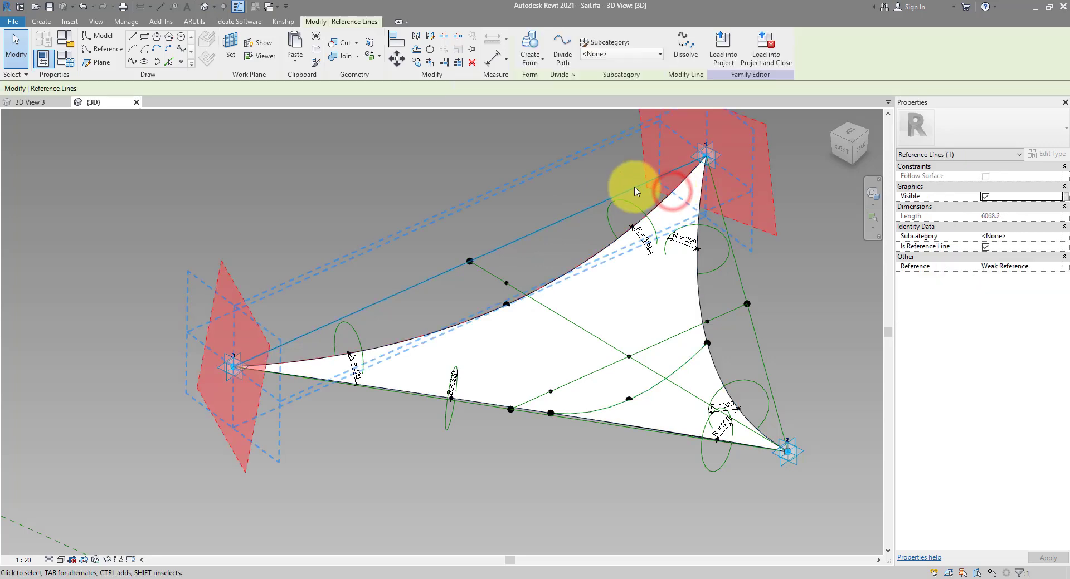
ctrl+click(628, 204)
ctrl+click(343, 322)
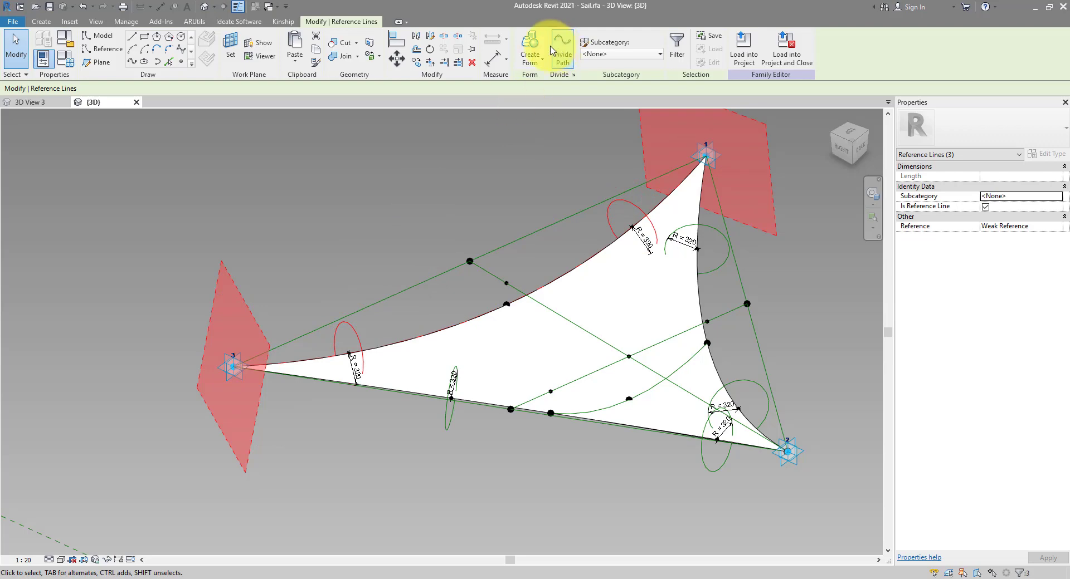
click(528, 44)
click(353, 214)
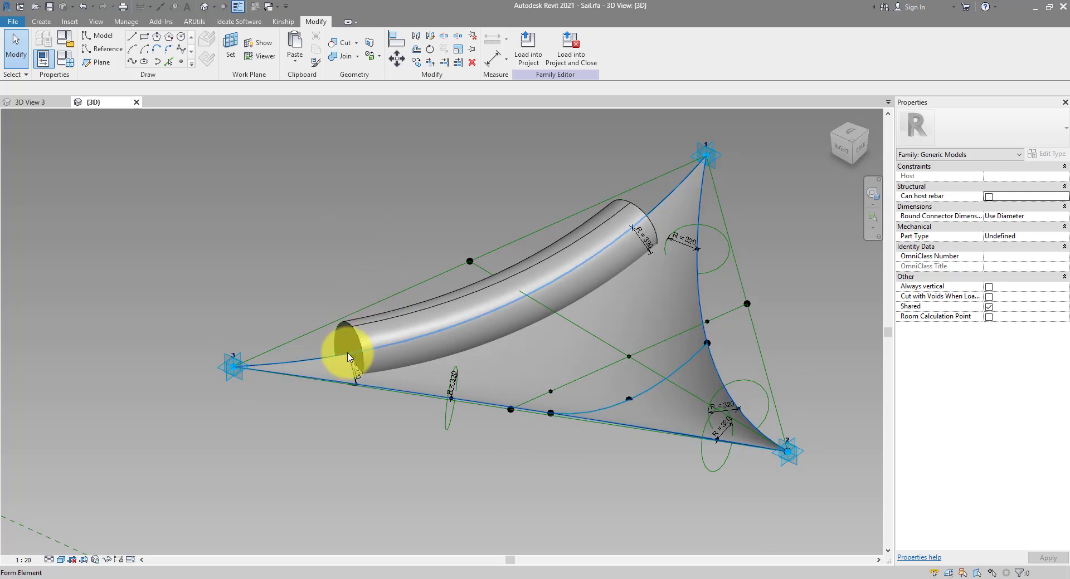
Set the normalized curve parameter of the edge 1–3 tube's profile points to 1 near adaptive point 3 and 0 near adaptive point 1
click(348, 358)
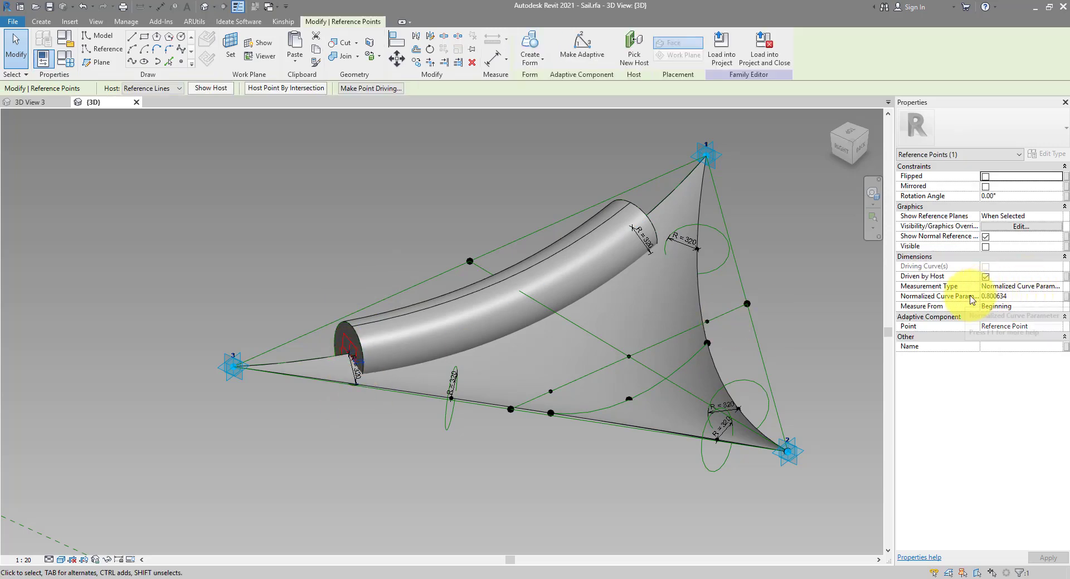
click(1023, 300)
text(1)
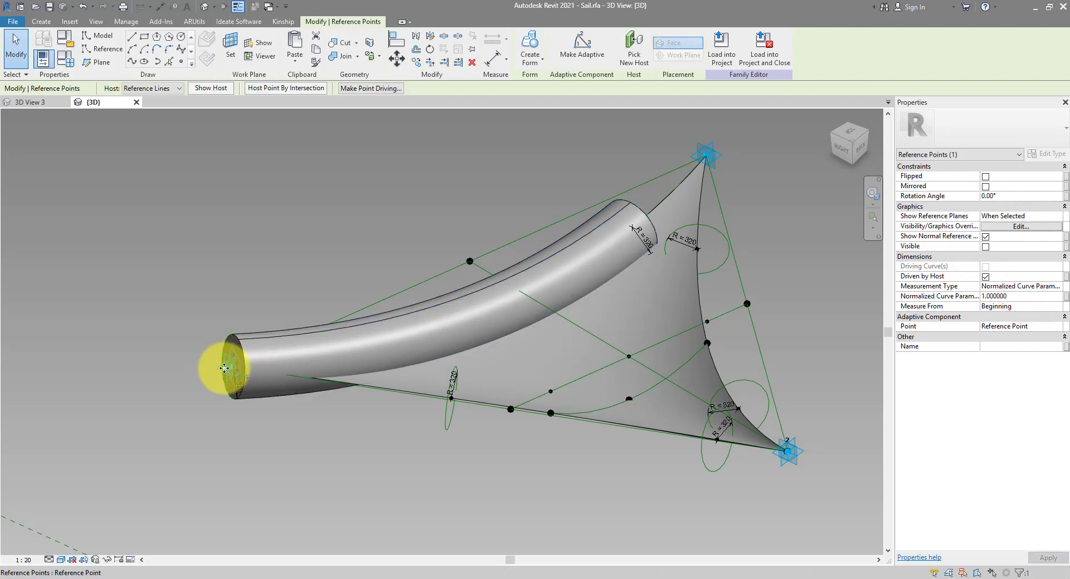
shift+middle_drag(686, 245, 526, 459)
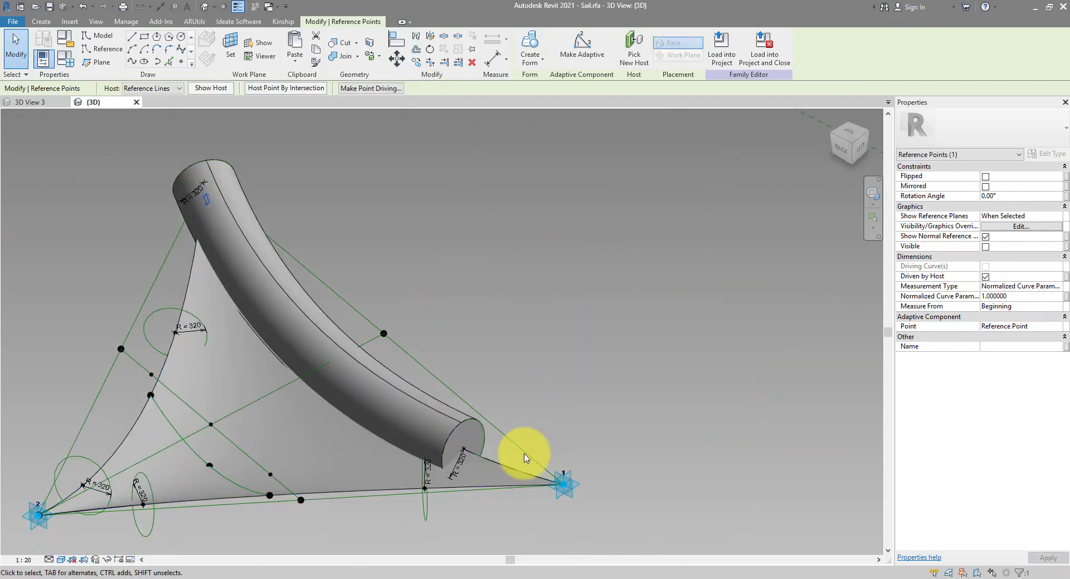
click(466, 455)
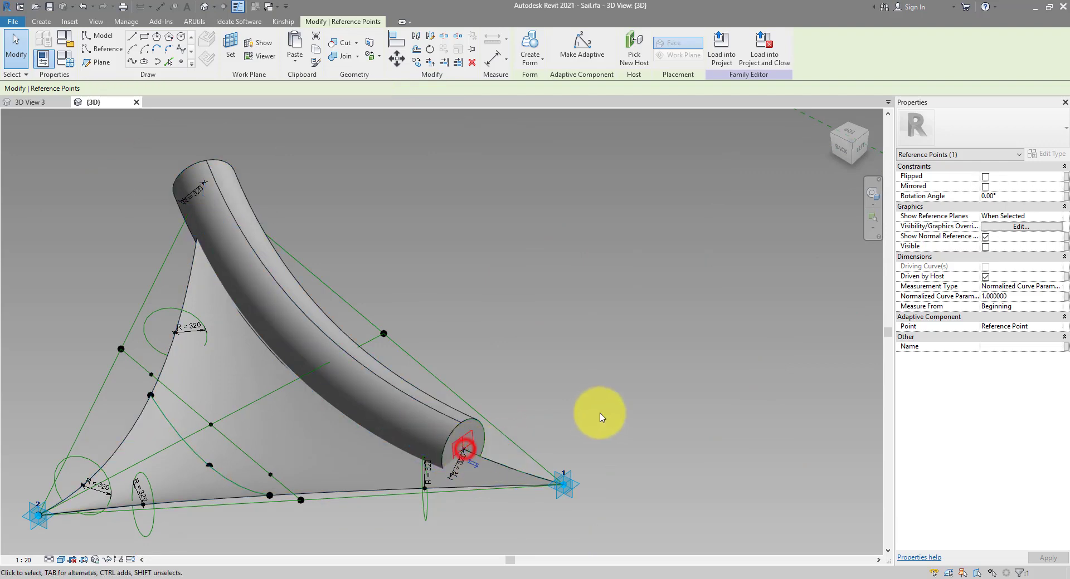
click(1021, 297)
text(0)
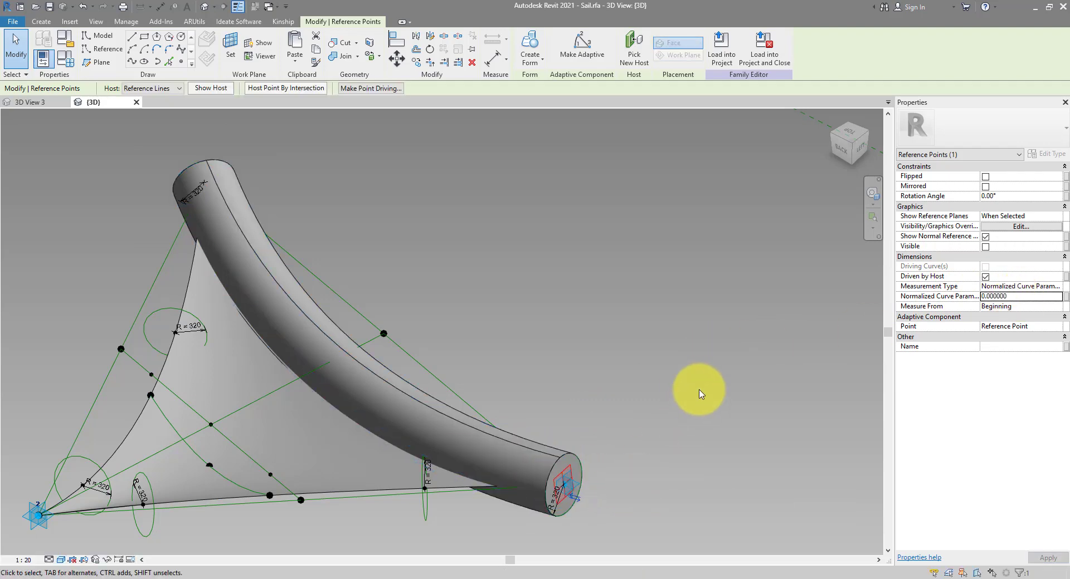
Create a solid tube form from the curved membrane edge between adaptive points 2 and 3 and its two circular profiles
scroll(700, 449, down, 2)
middle_drag(613, 404, 436, 346)
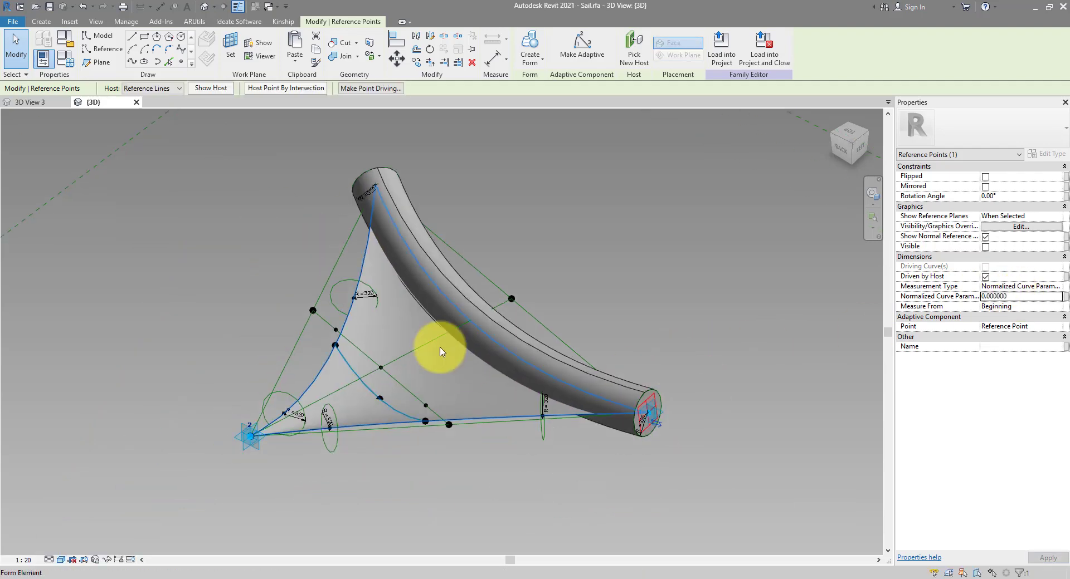
click(354, 273)
ctrl+click(346, 283)
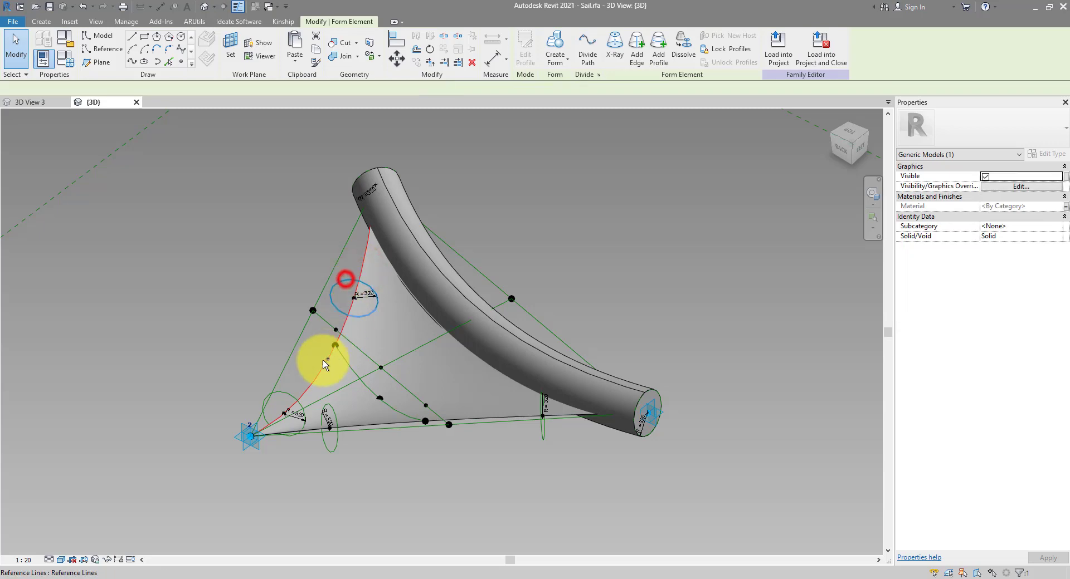
ctrl+click(287, 393)
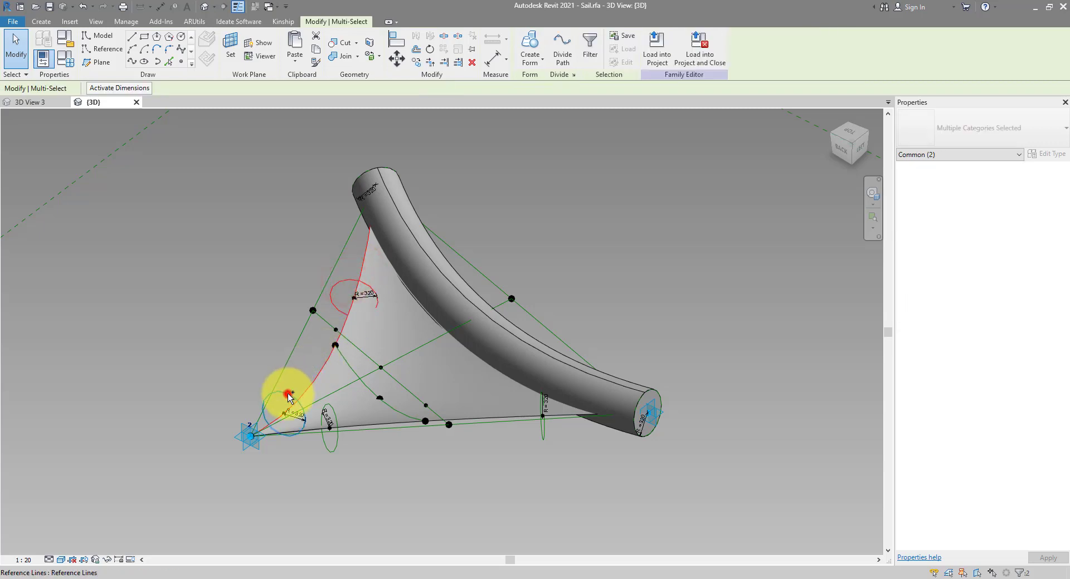
click(530, 41)
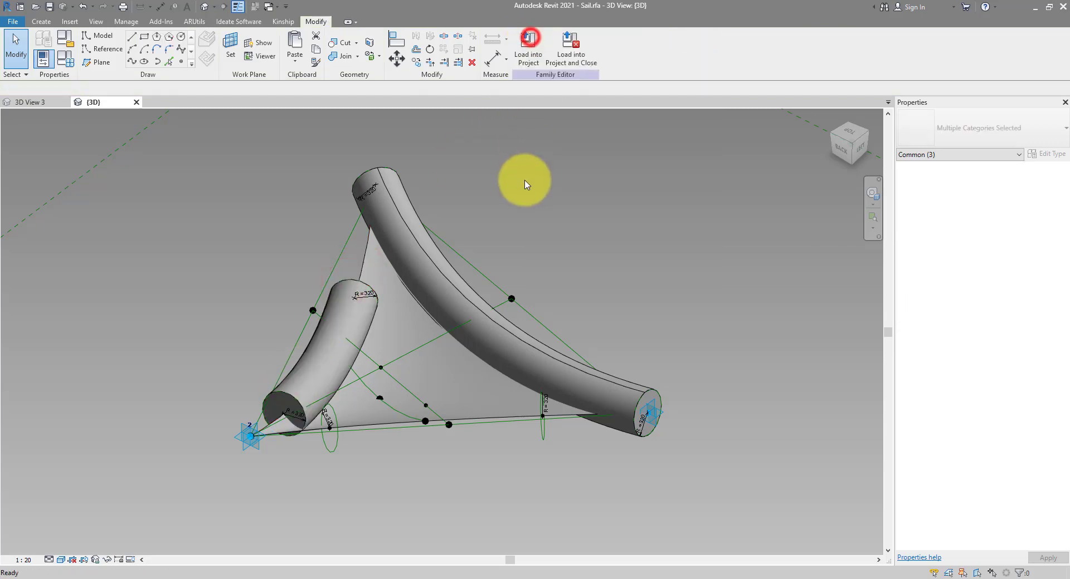
Set the normalized curve parameter of the edge 2–3 tube's profile points to 1 near adaptive point 2 and 0 near adaptive point 3
click(279, 417)
click(1027, 277)
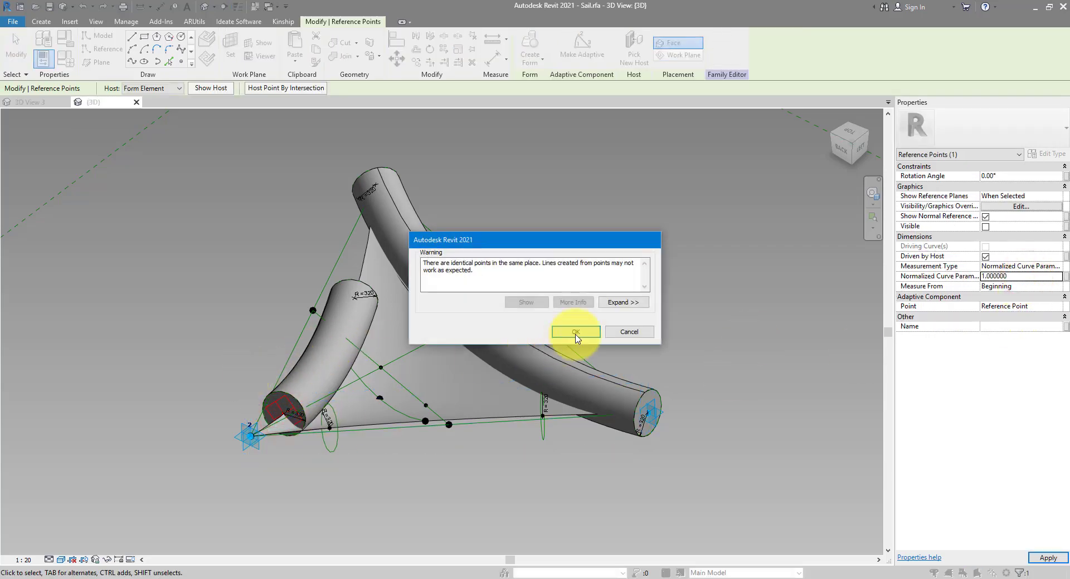
click(574, 334)
shift+middle_drag(200, 370, 478, 424)
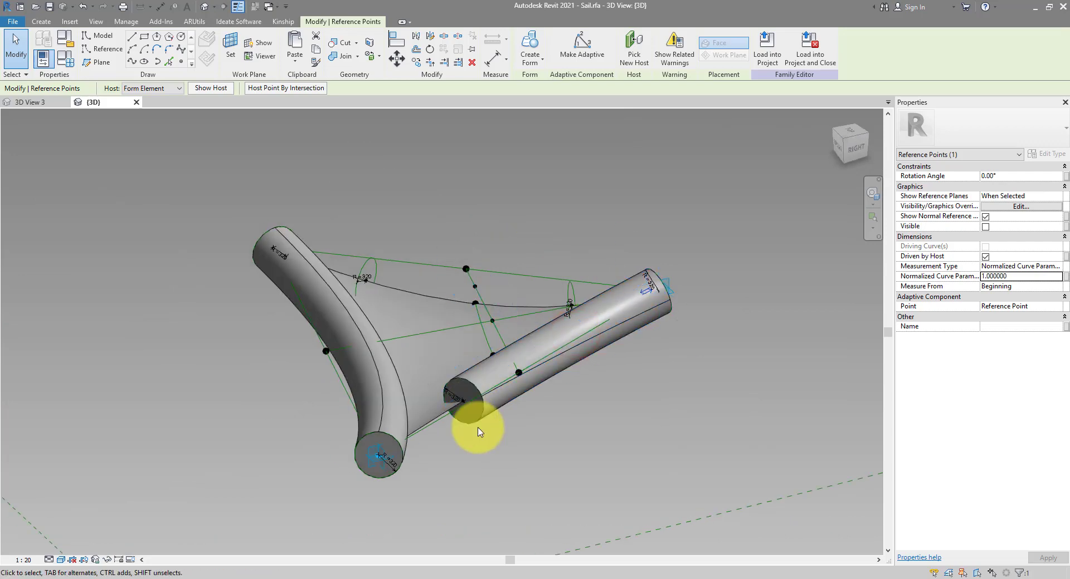
click(463, 403)
click(1027, 276)
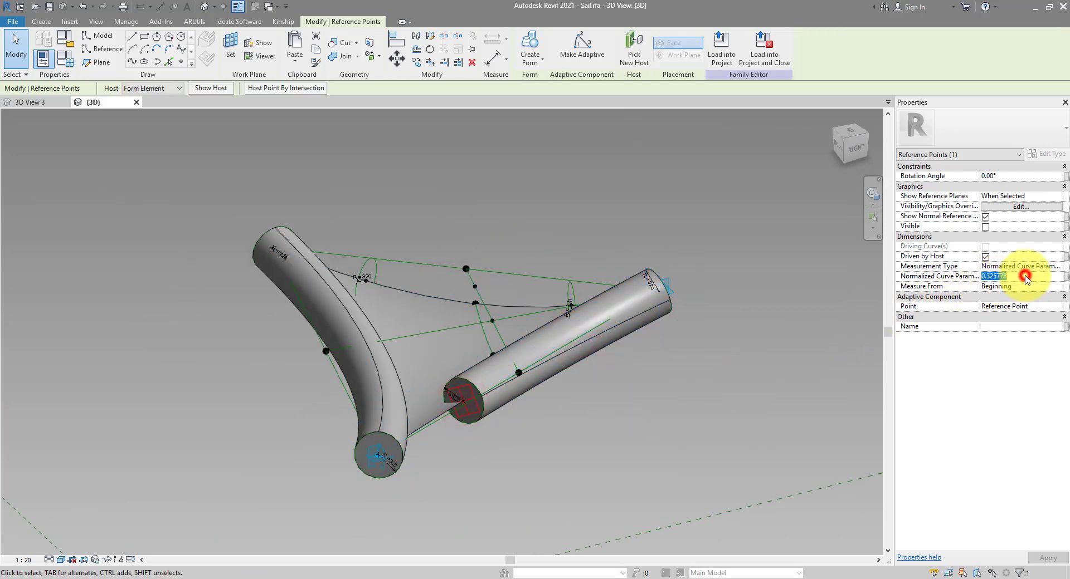
text(0)
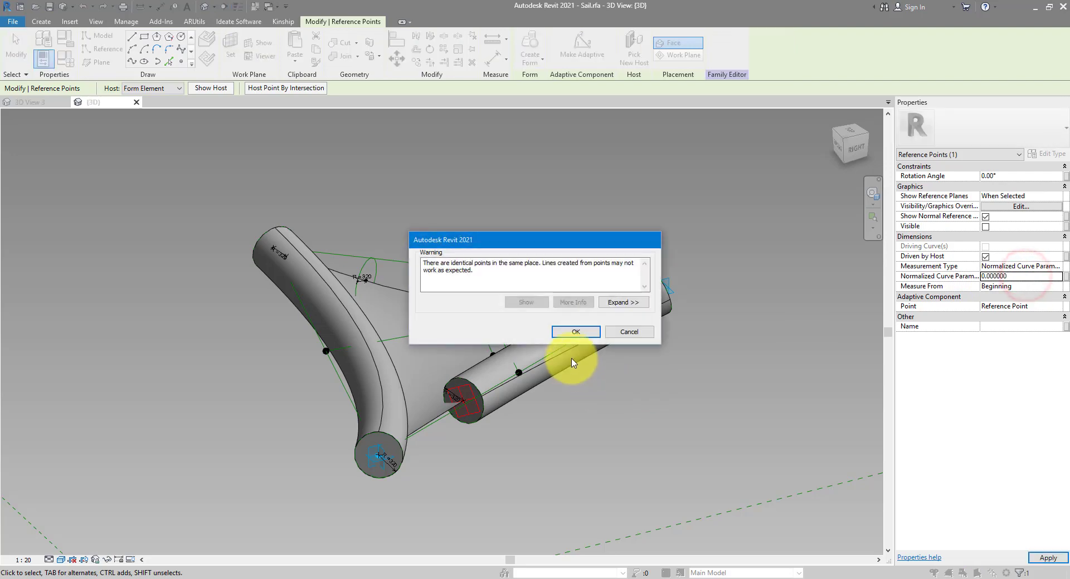
drag(514, 247, 493, 179)
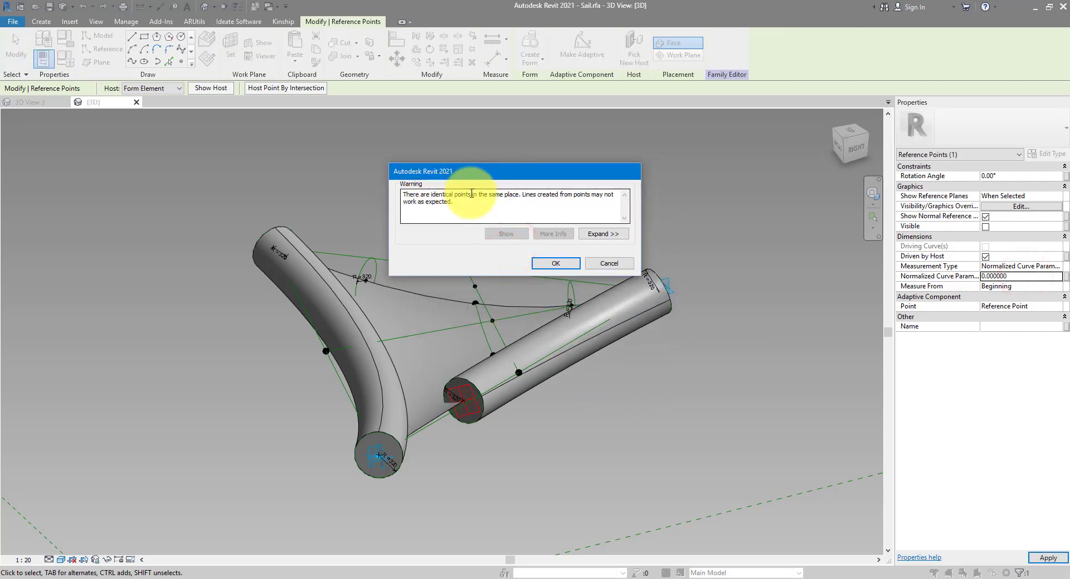
click(556, 265)
click(597, 375)
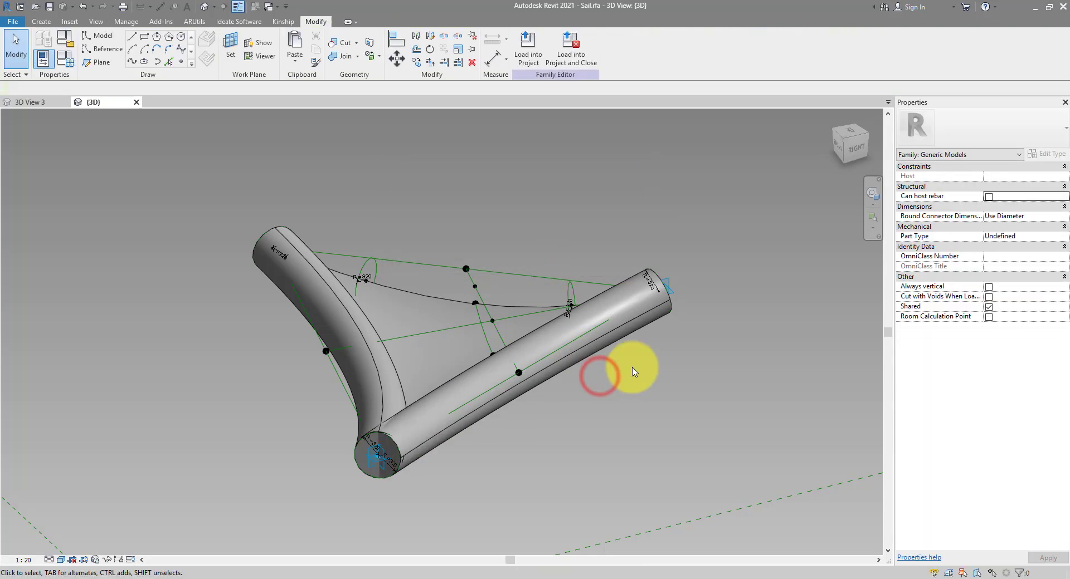
Create a solid tube form from the curved membrane edge between adaptive points 1 and 2 and its two circular profiles
shift+middle_drag(614, 363, 637, 465)
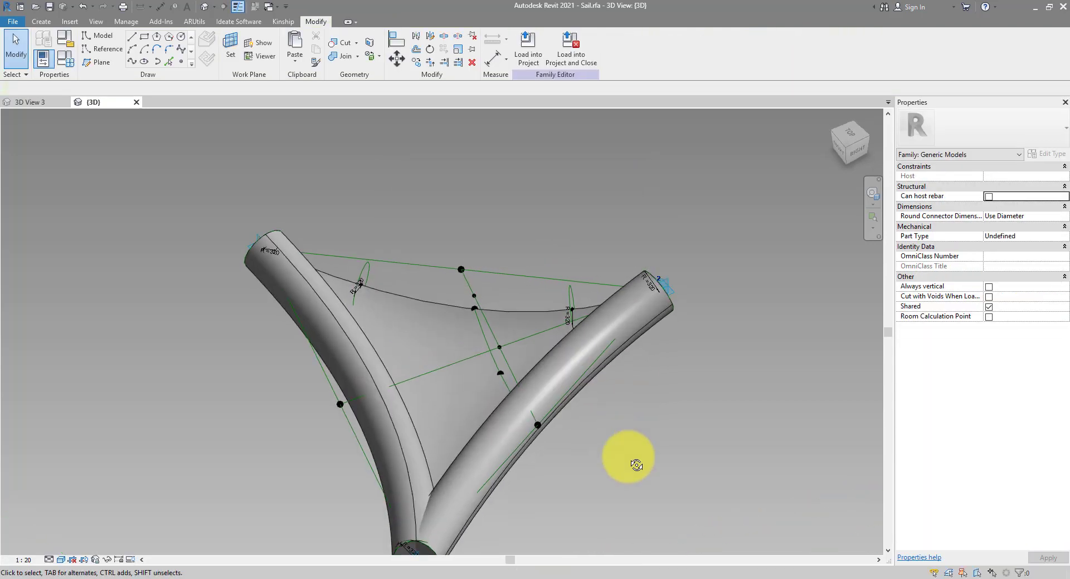
click(518, 311)
ctrl+click(369, 266)
ctrl+click(571, 295)
click(520, 261)
Move the edge 1–2 tube's profile points to both curve ends, using a normalized curve parameter of 1 near adaptive point 1
shift+middle_drag(521, 261, 564, 430)
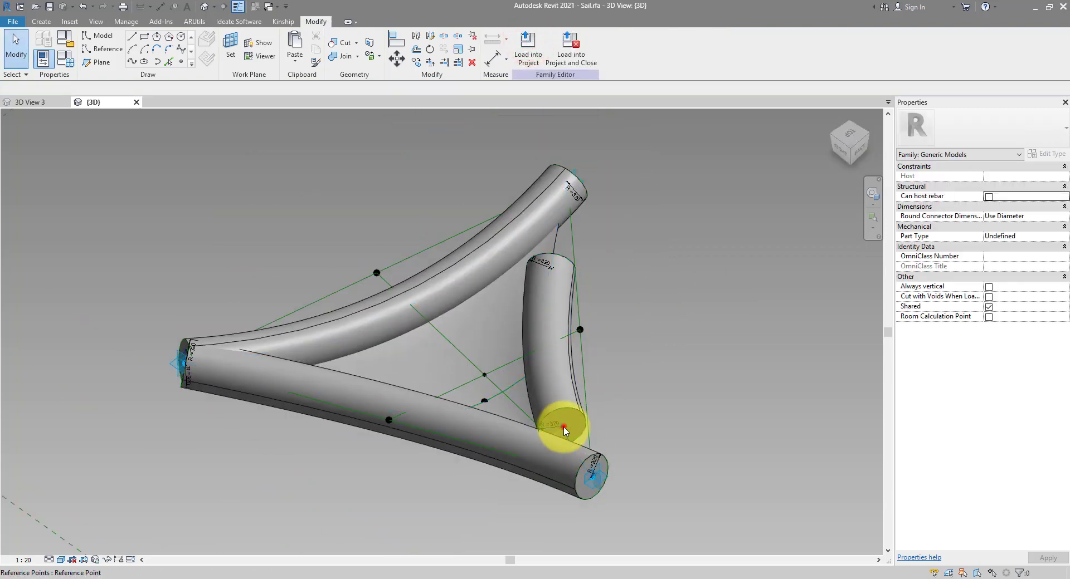
click(558, 429)
click(1022, 276)
click(583, 331)
shift+middle_drag(584, 331, 454, 496)
drag(453, 496, 473, 521)
click(1027, 277)
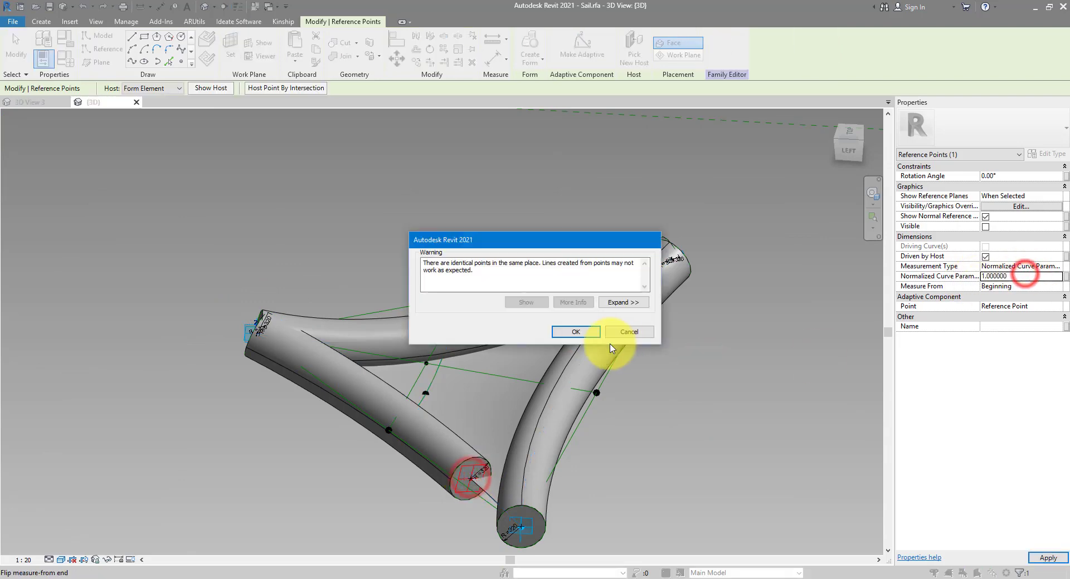
click(584, 332)
click(701, 377)
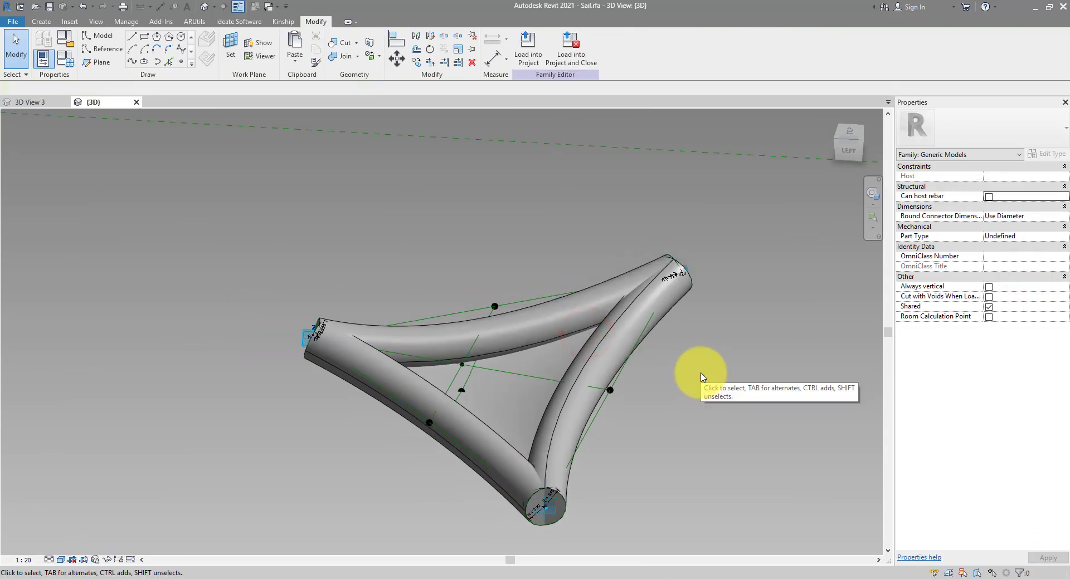
Associate the material of all three edge tubes with a new type parameter named Boundary, grouped under Materials and Finishes
click(639, 262)
ctrl+click(669, 313)
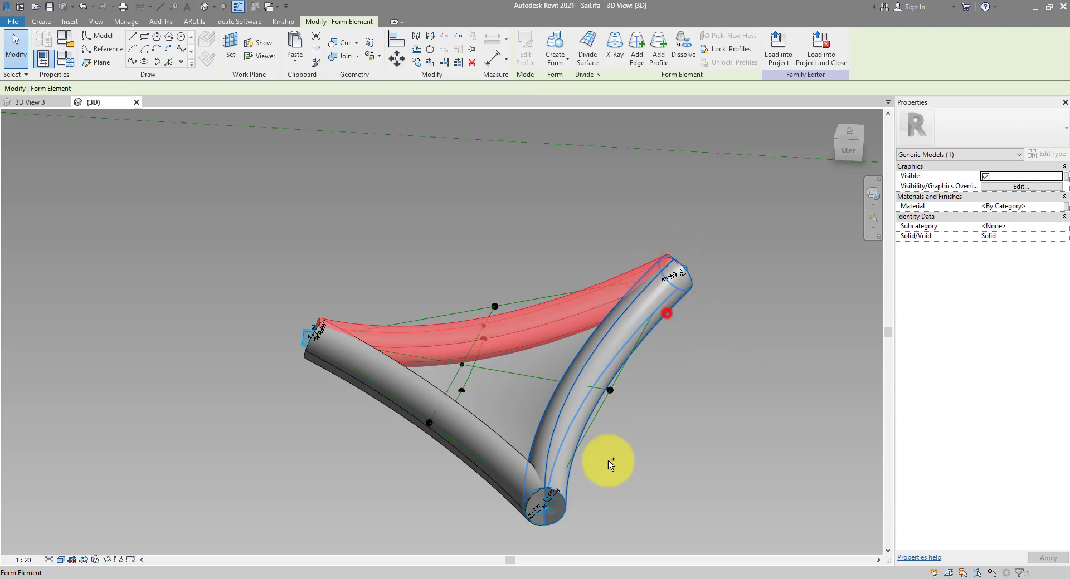
ctrl+click(482, 479)
click(1066, 209)
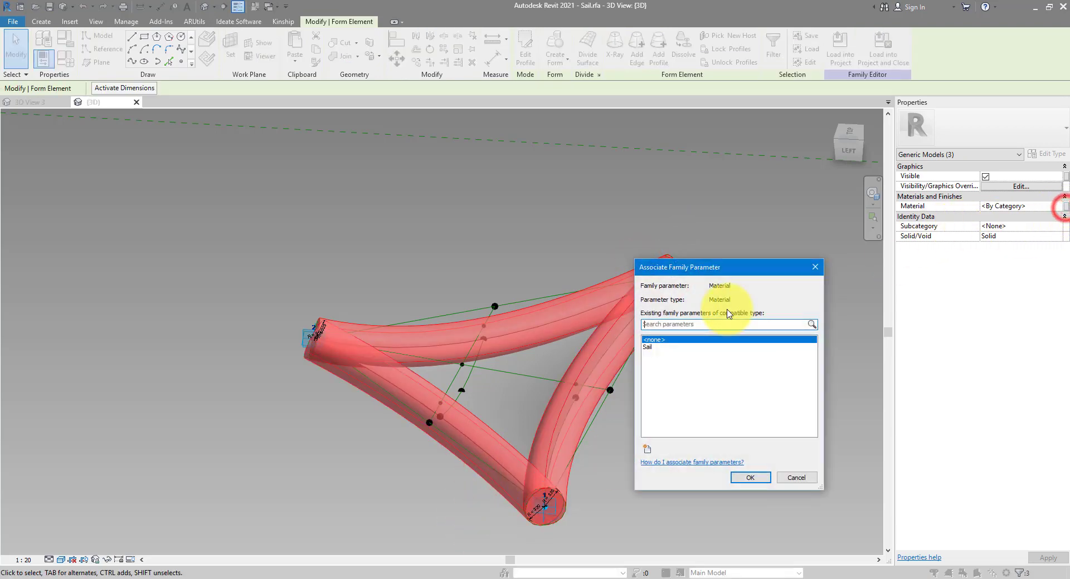
click(646, 450)
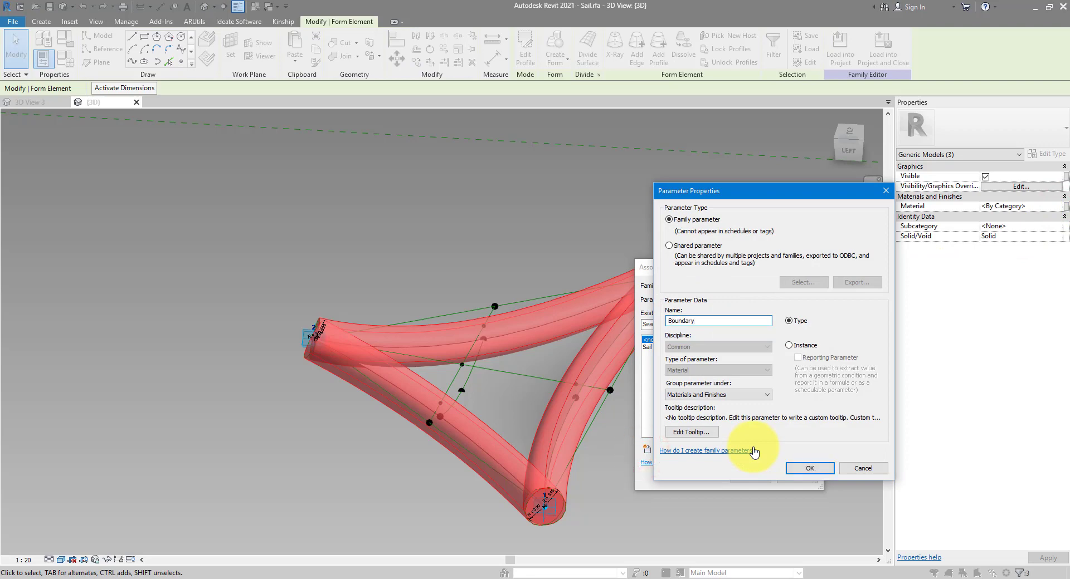
key(Return)
click(763, 475)
click(721, 415)
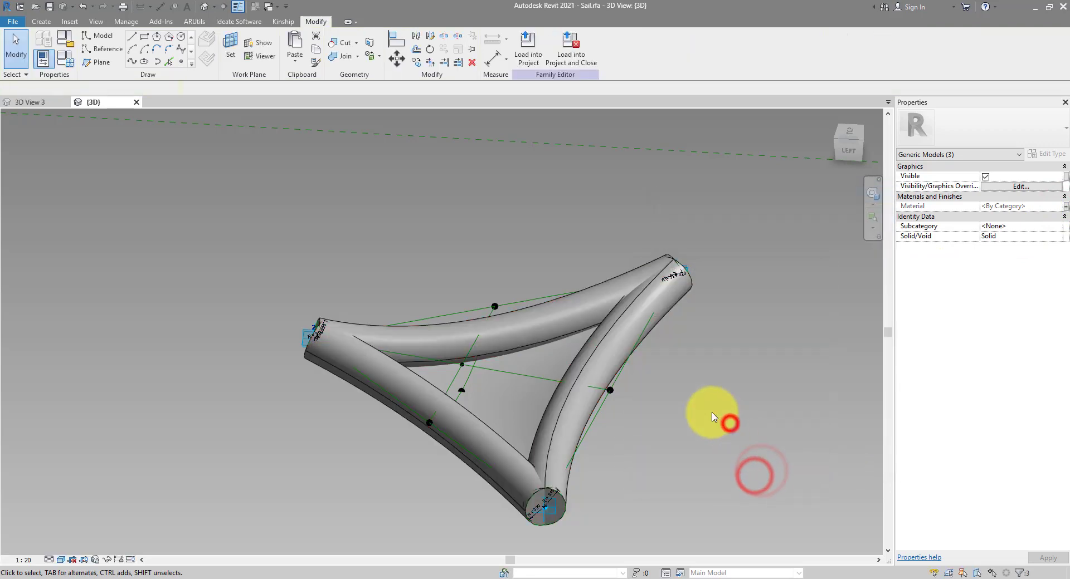
Set the tube radius parameter R to 10 in the family types and apply it to the model
middle_drag(677, 411, 717, 368)
scroll(716, 368, up, 1)
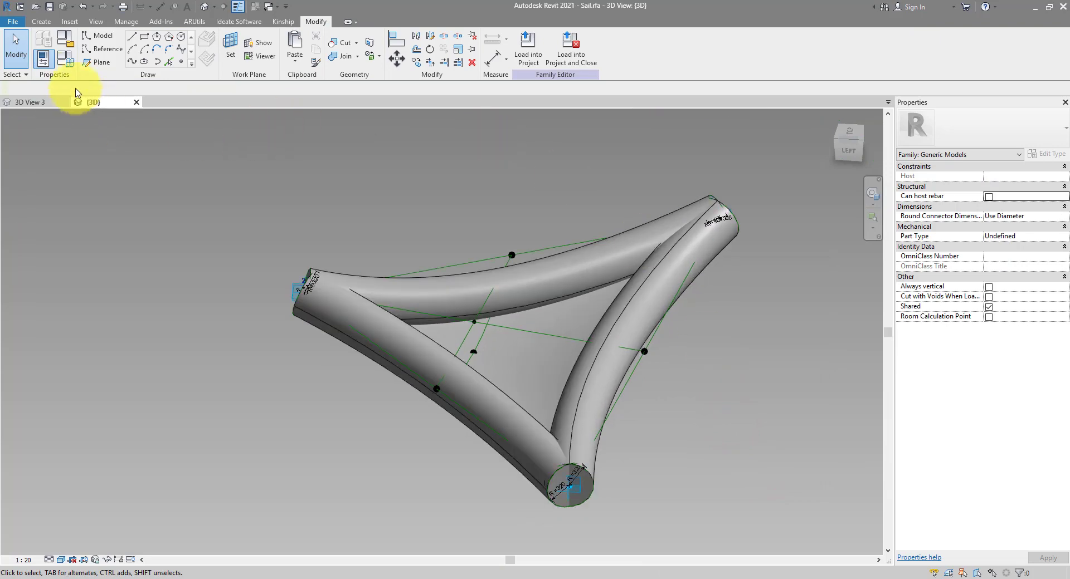
click(64, 66)
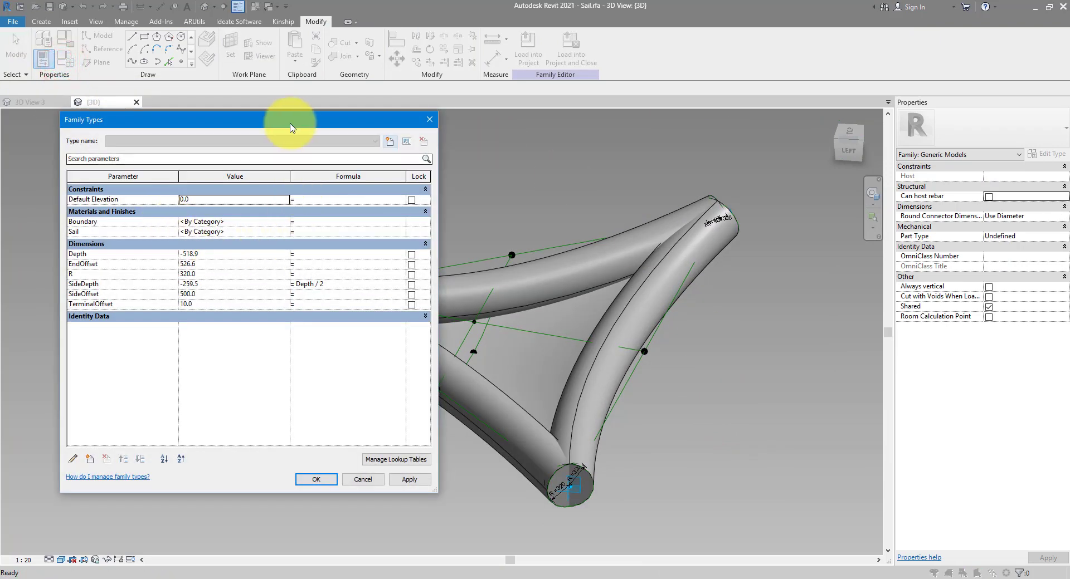
drag(290, 123, 251, 128)
click(173, 281)
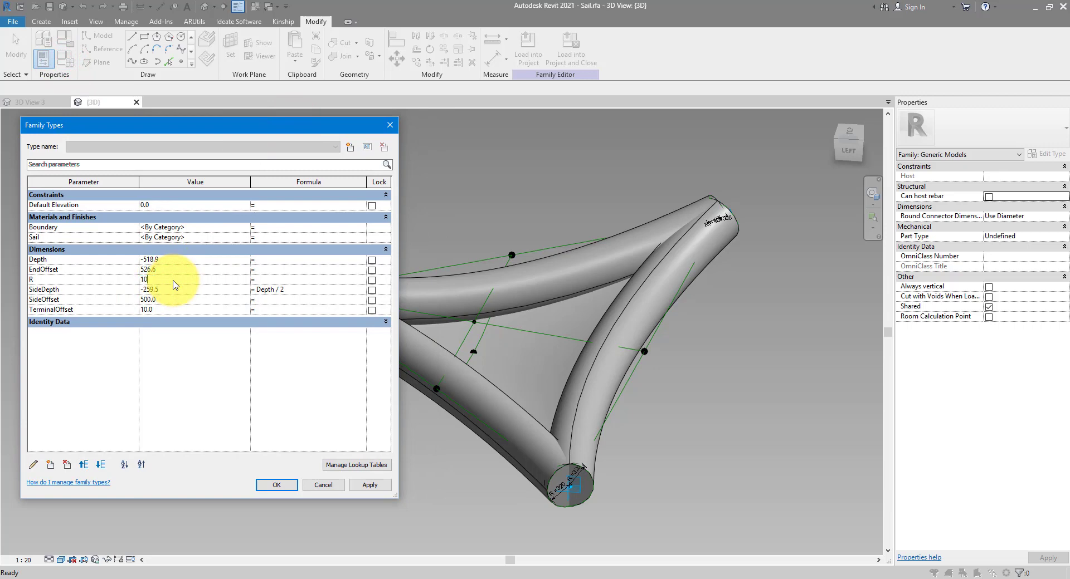
click(360, 486)
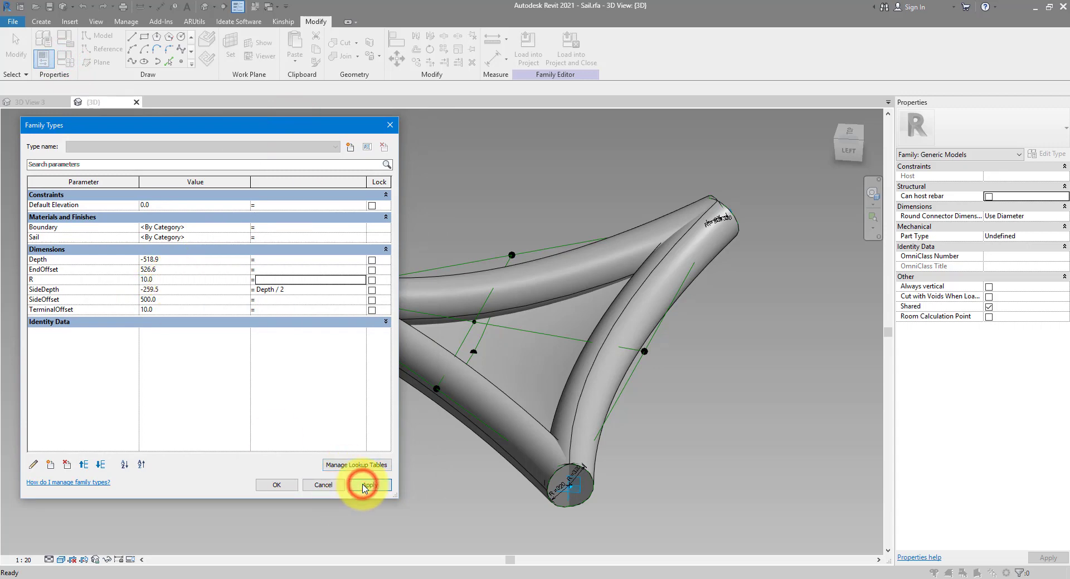
click(363, 487)
click(288, 486)
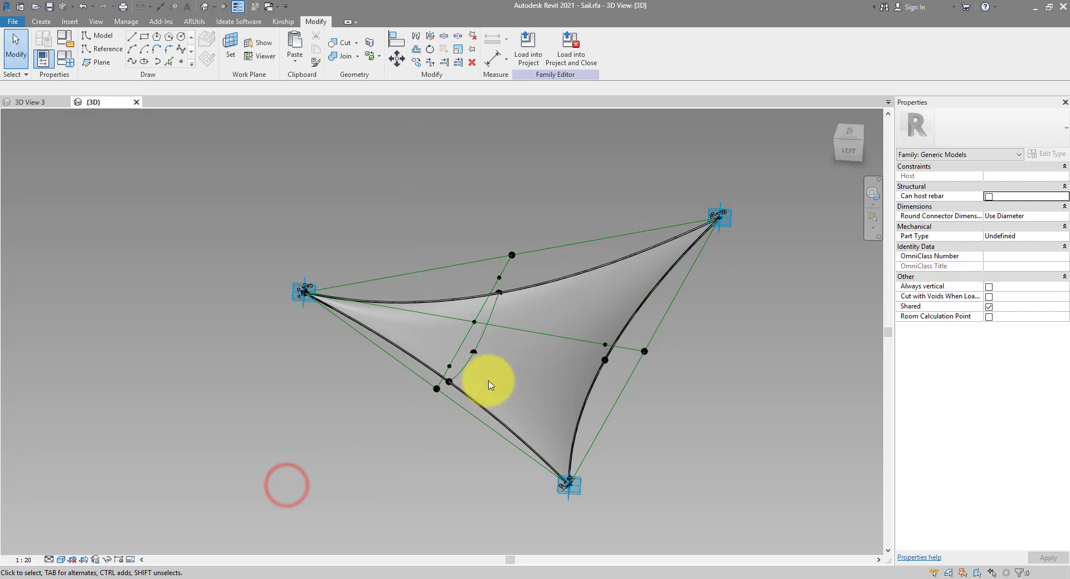
Show the Project Browser and switch to 3D View 3 of the Tensile canopies project
scroll(351, 418, up, 2)
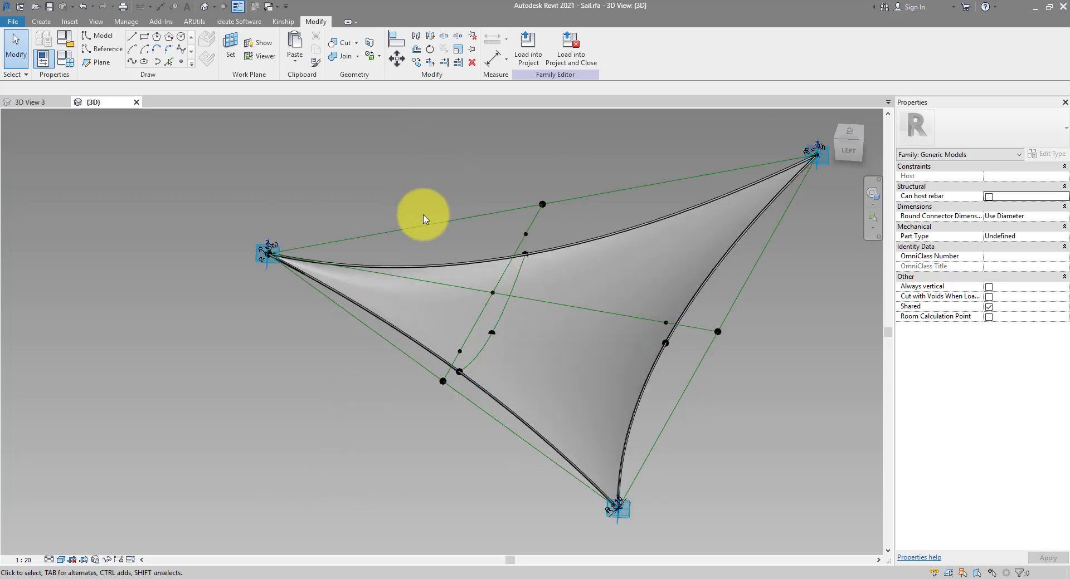
key(p)
key(b)
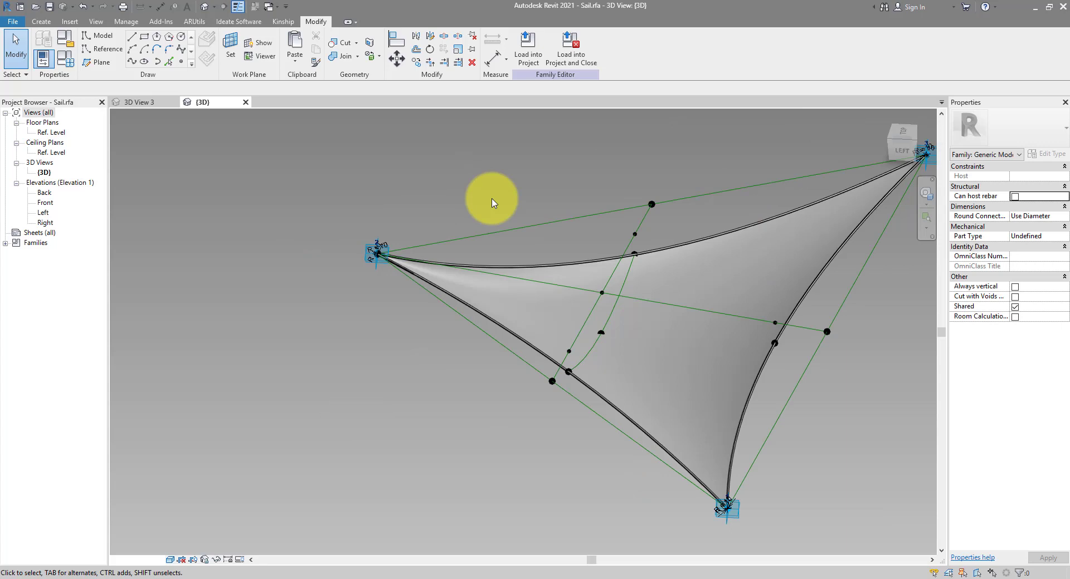
click(150, 103)
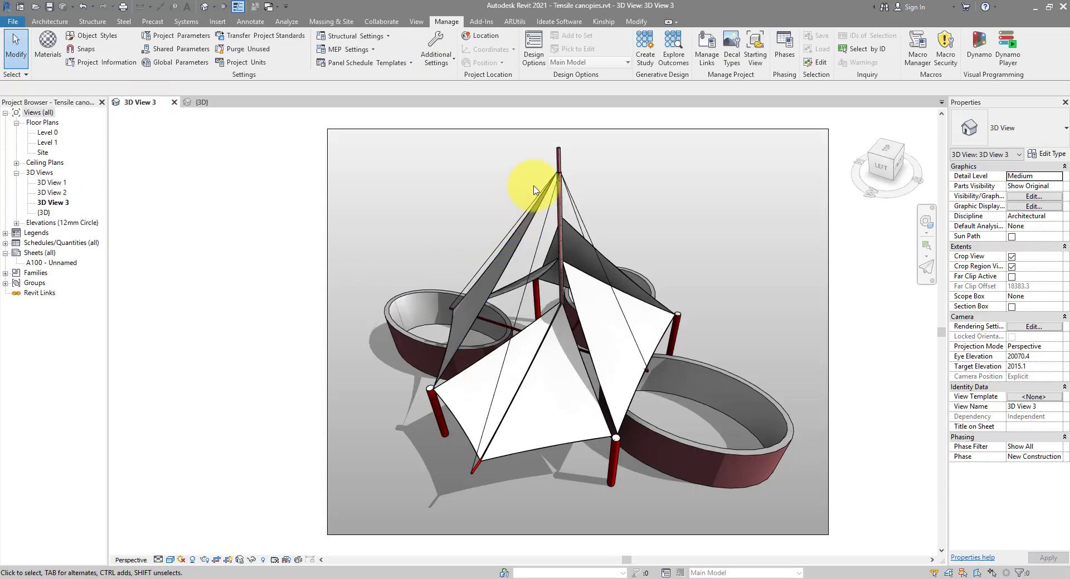
Hide the two generic models of the grey triangular canopy sail beside the mast as elements in 3D View 3
click(530, 181)
right_click(492, 201)
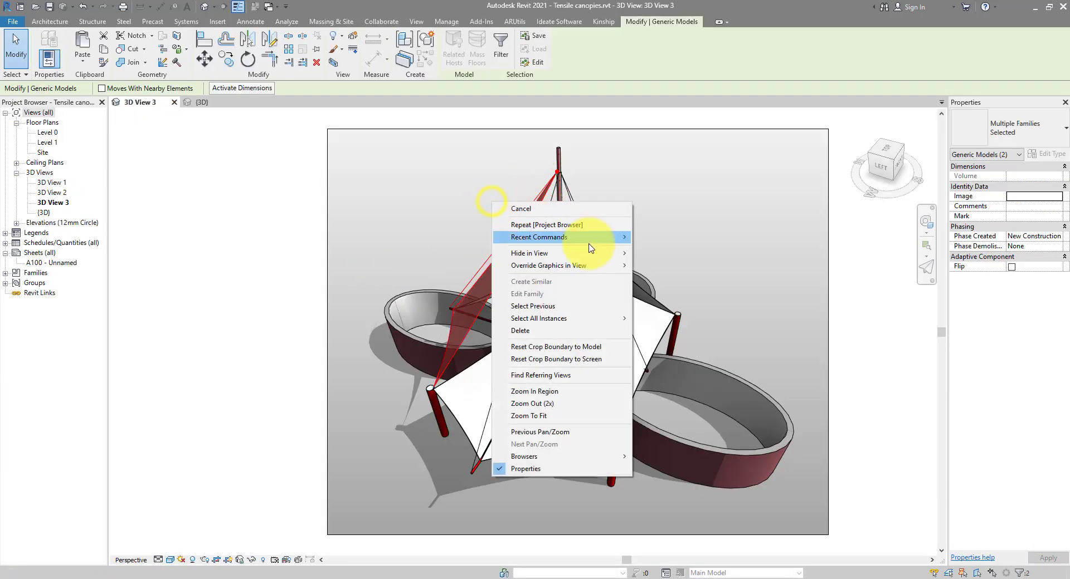
click(585, 256)
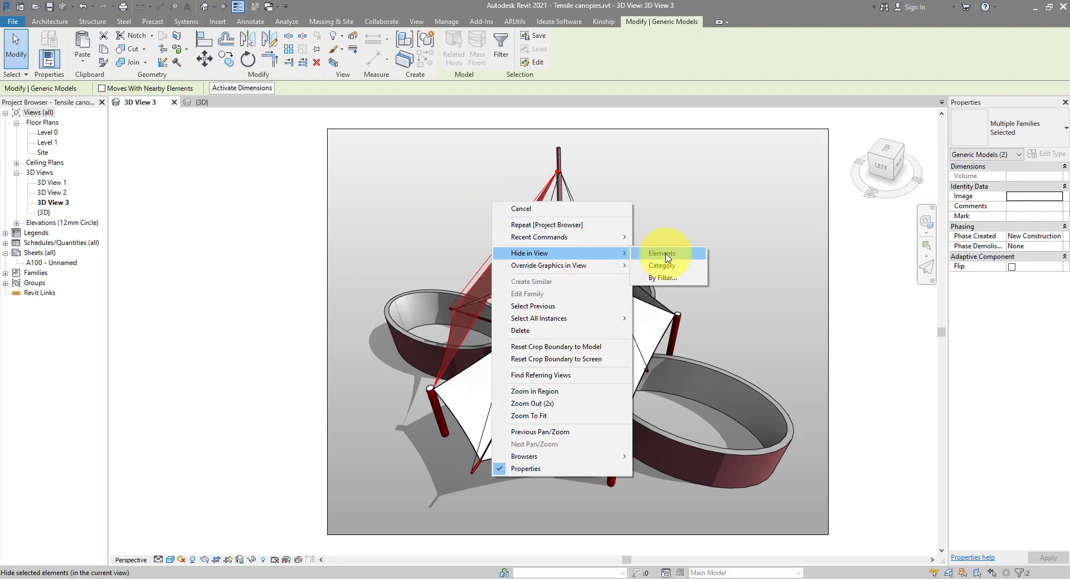
click(582, 315)
Open the default 3D view of the Tensile canopies project and bring the whole canopy model into view
click(203, 9)
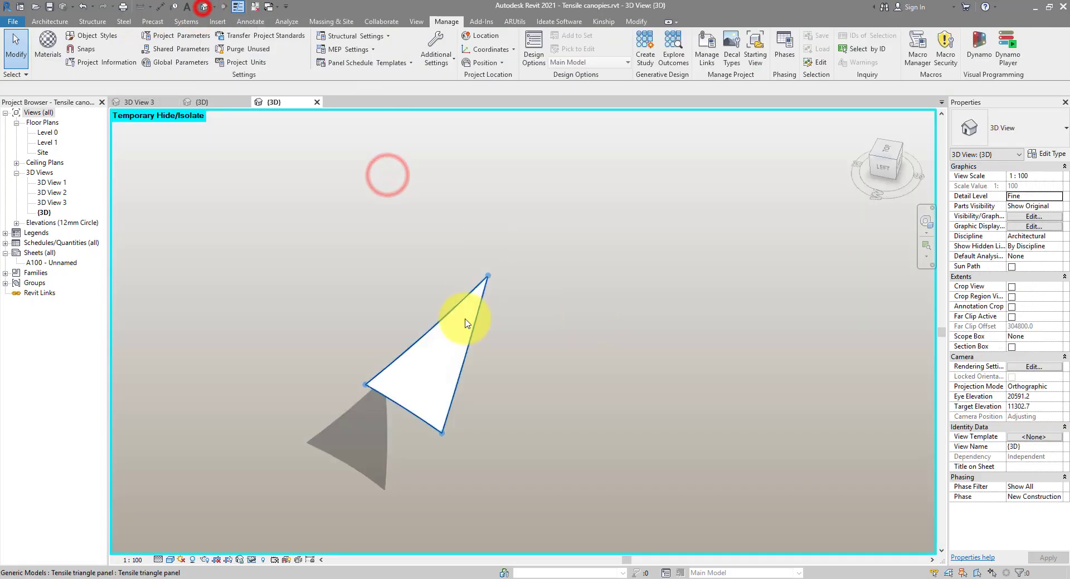
click(435, 184)
right_click(414, 197)
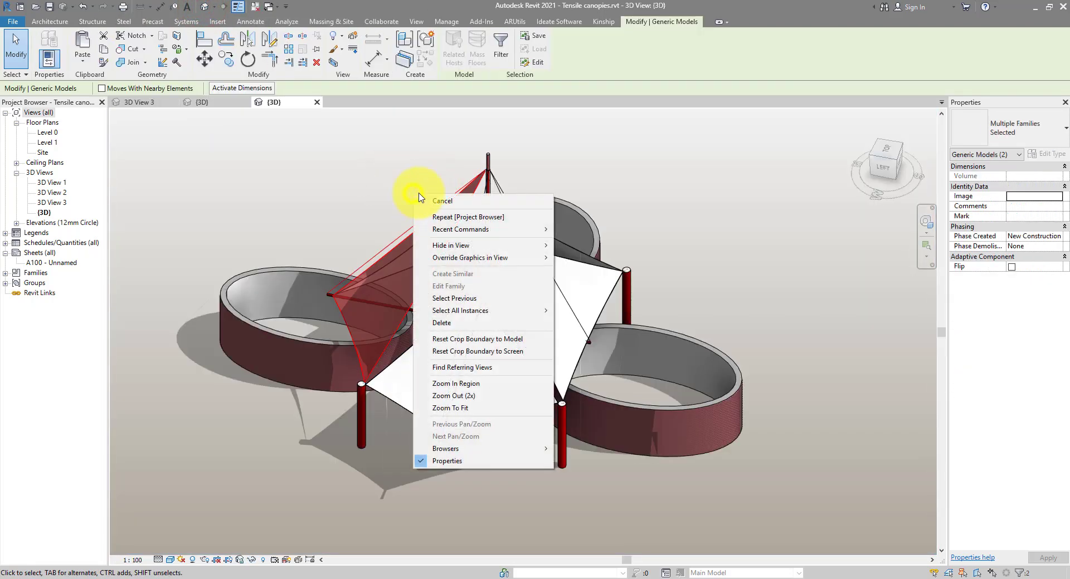
click(504, 311)
shift+middle_drag(644, 214, 640, 207)
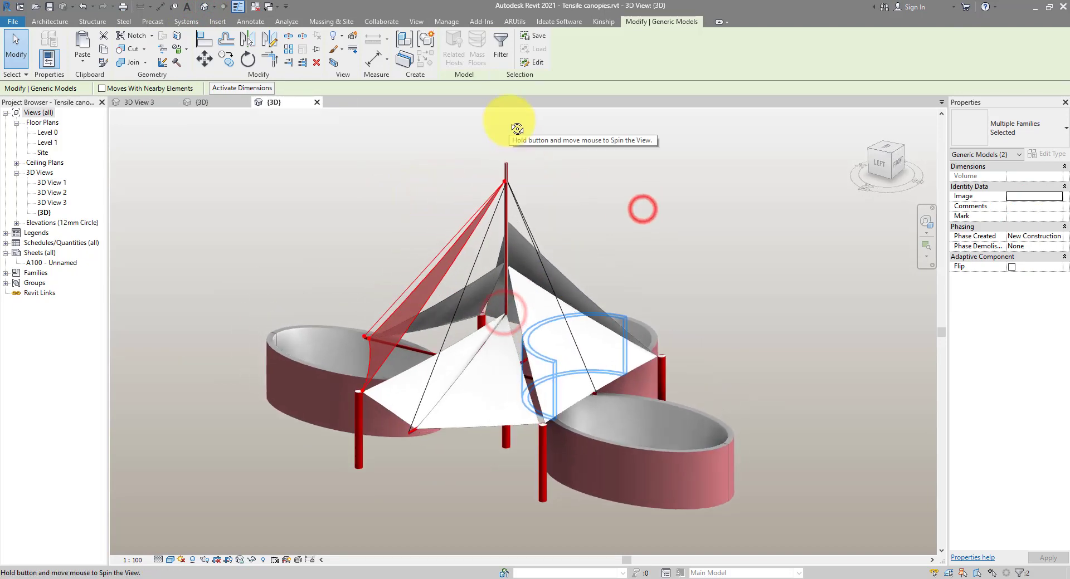
Hide all the existing canopy sails and cables in the default 3D view, leaving the columns, beams and walls
key(Escape)
click(478, 180)
key(h)
key(i)
key(e)
key(h)
key(h)
key(r)
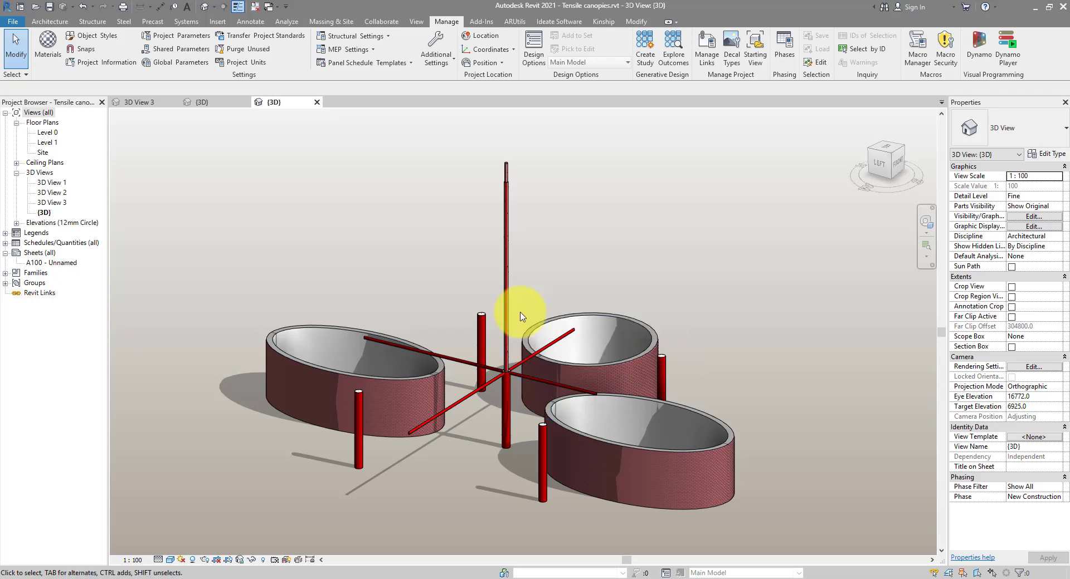
Inspect the central mast and a horizontal beam, and compare the supports with the pavilion reference photo
click(511, 298)
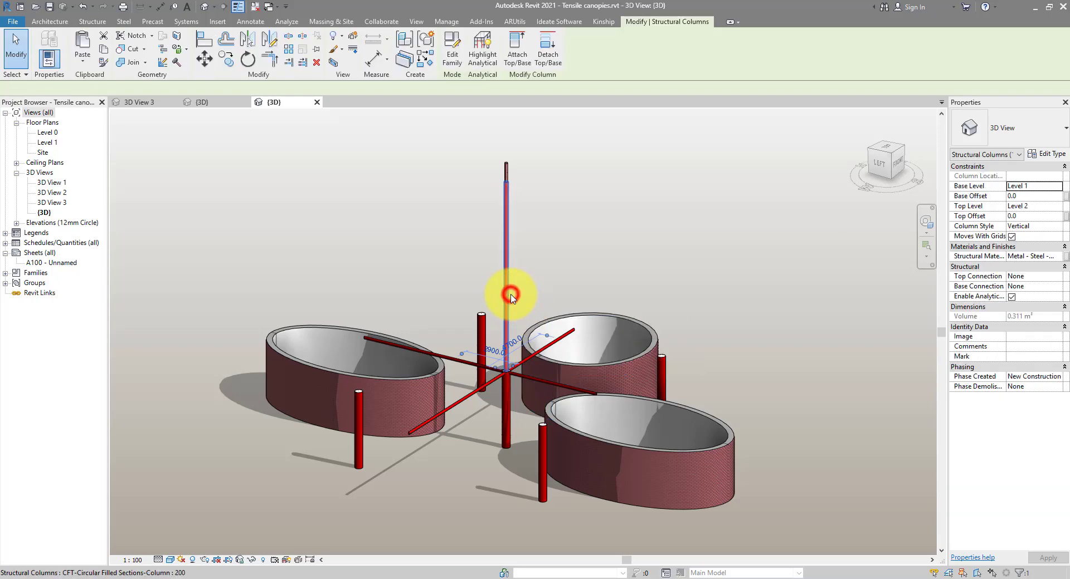
click(455, 366)
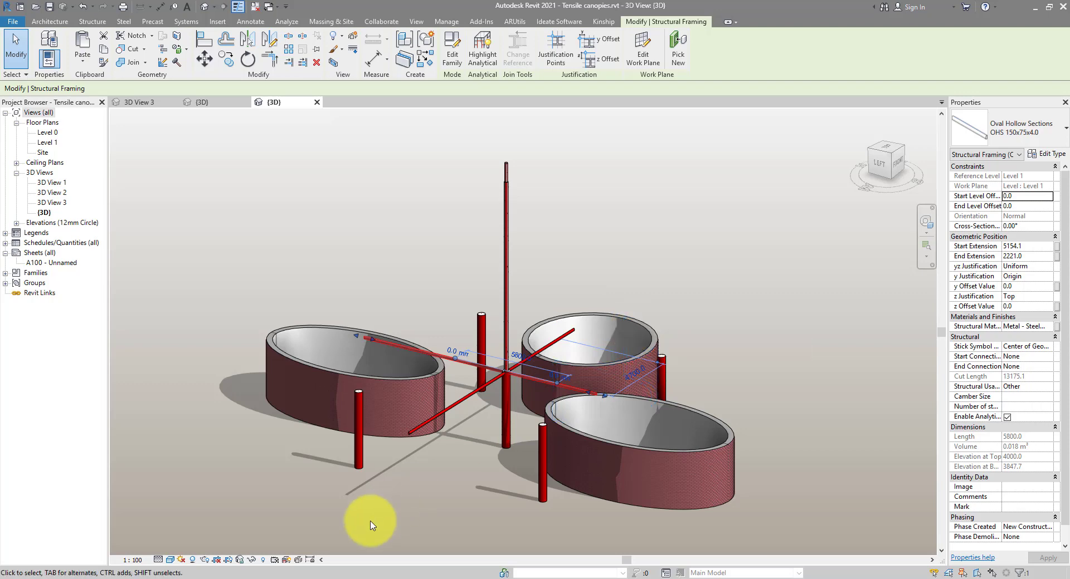
click(294, 577)
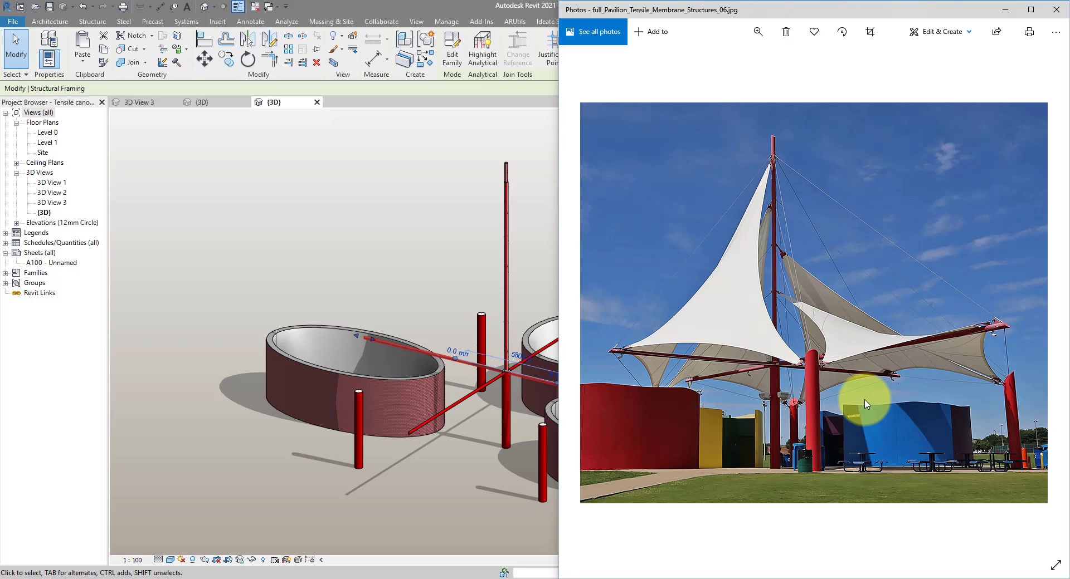
click(437, 169)
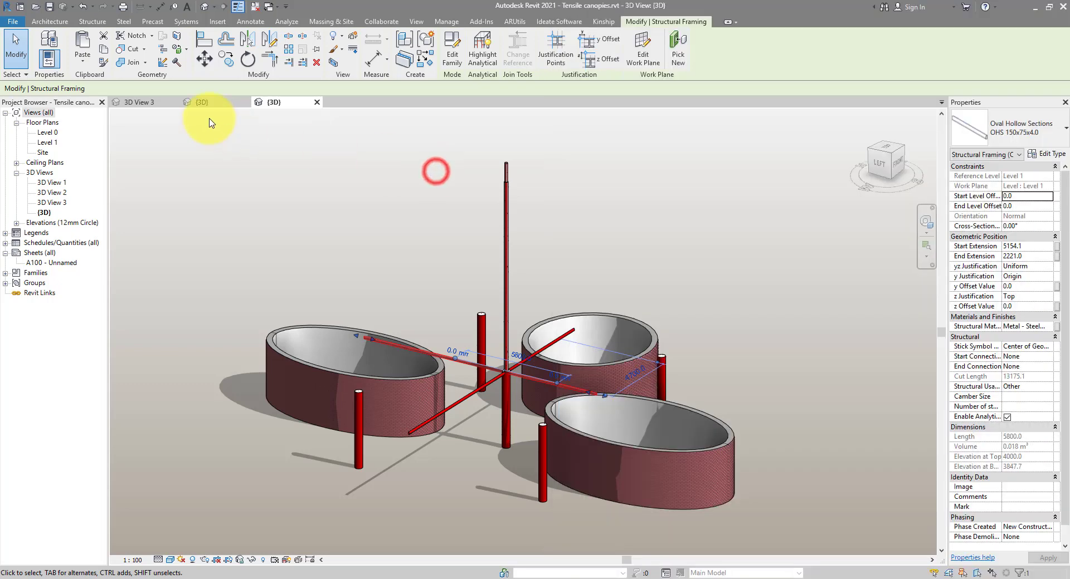
Close the inactive views and load the Sail family into the Tensile canopies project
click(256, 6)
click(149, 101)
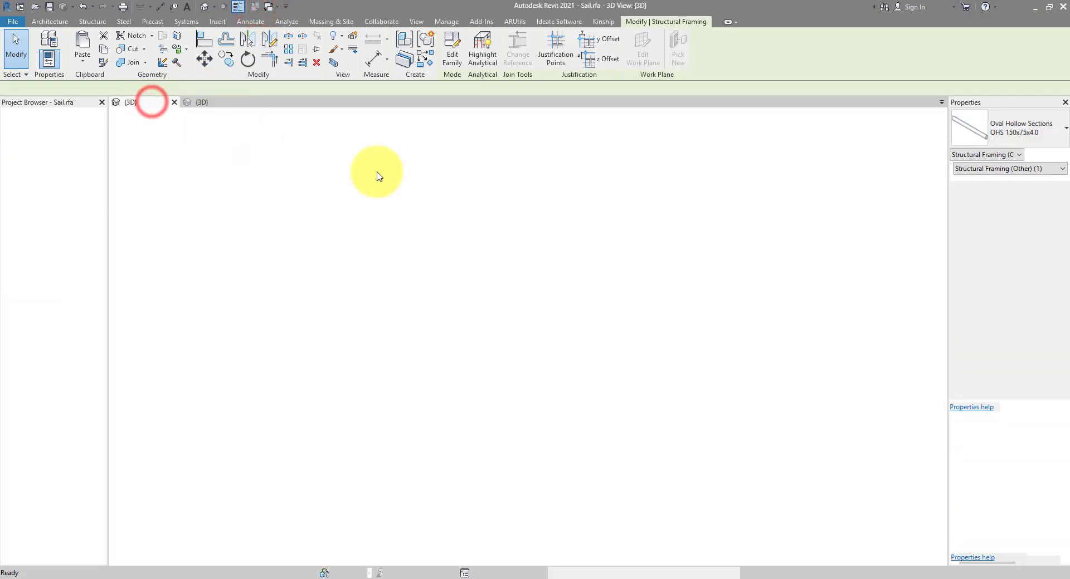
click(528, 50)
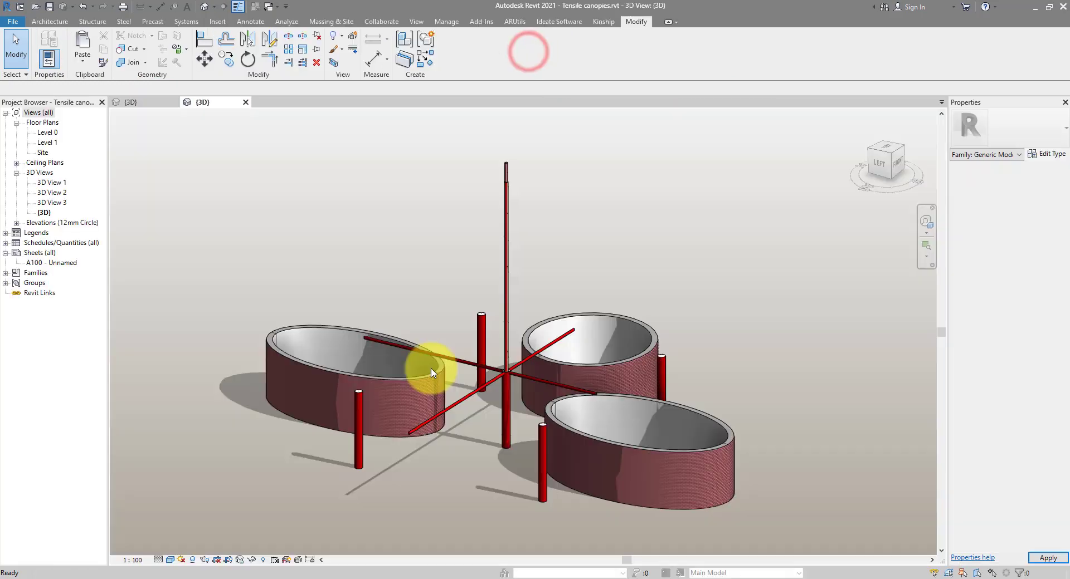
shift+middle_drag(494, 335, 470, 356)
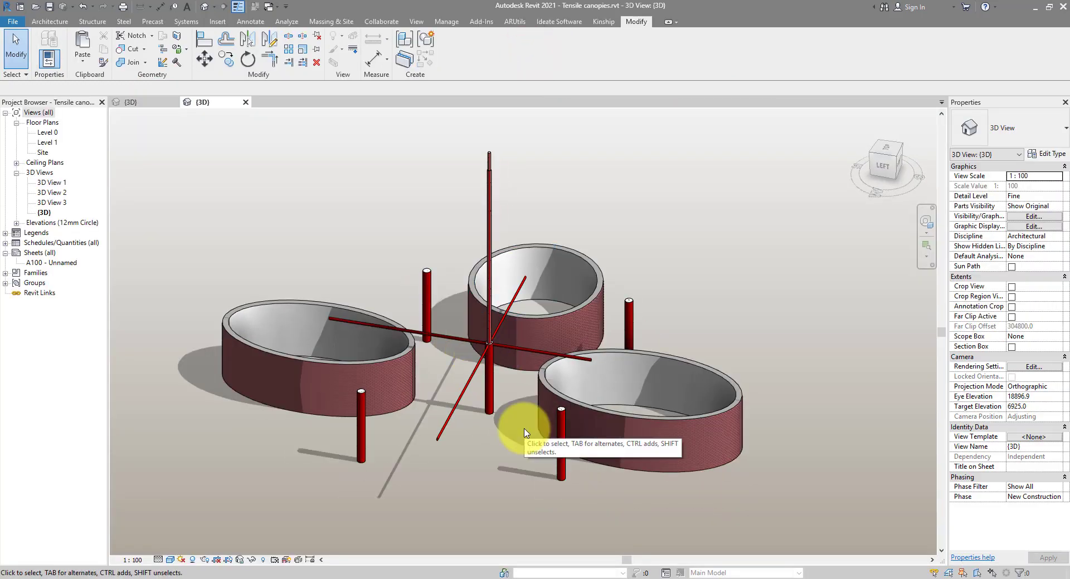
Place a Sail component with its three points at a short column's top, near the adjacent beam's end, and on the upper mast
click(51, 23)
click(130, 44)
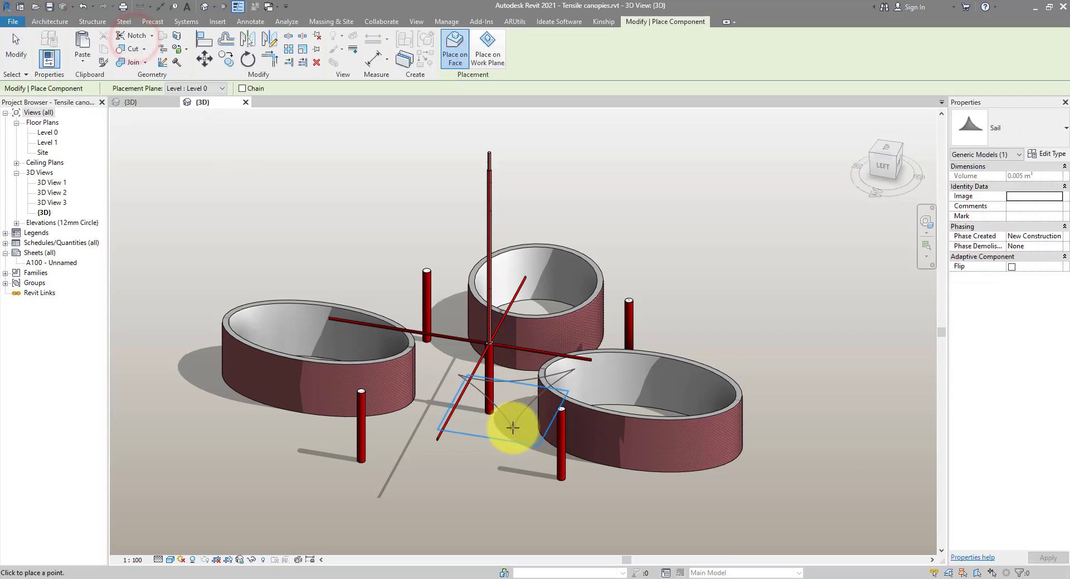
scroll(512, 428, up, 5)
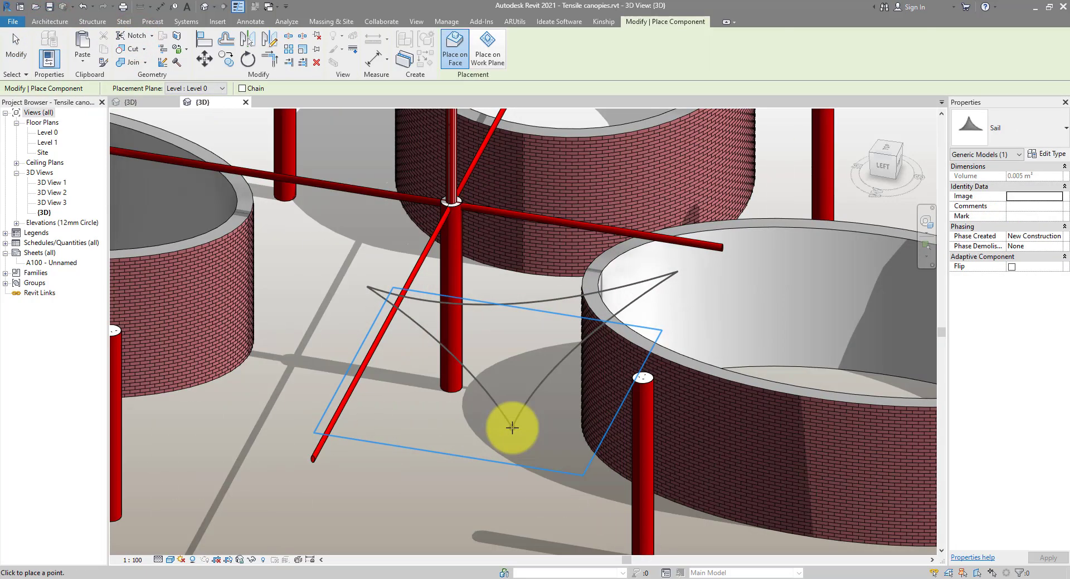
scroll(509, 429, down, 5)
scroll(508, 428, up, 3)
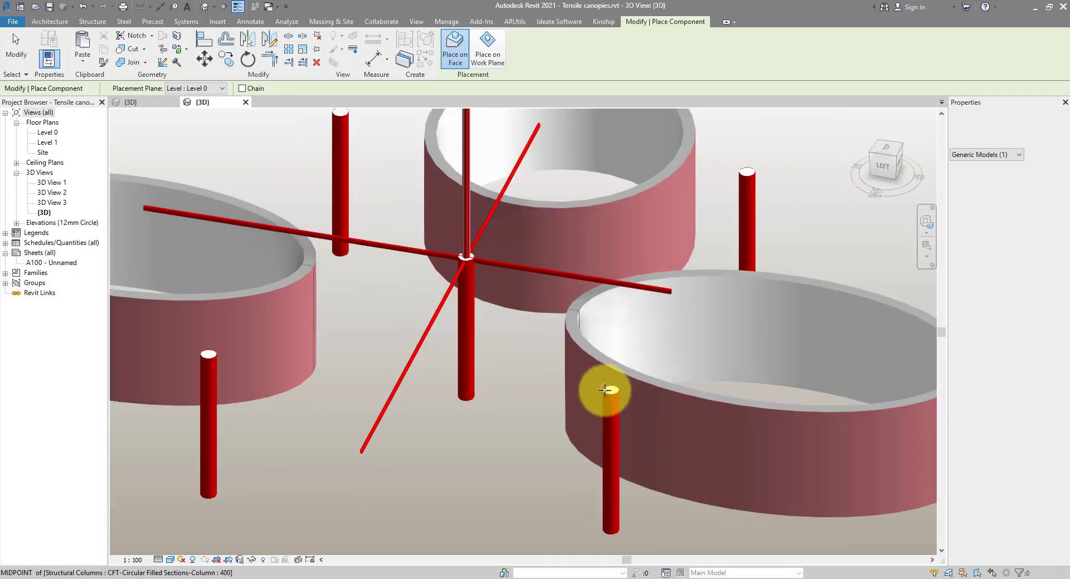
click(607, 390)
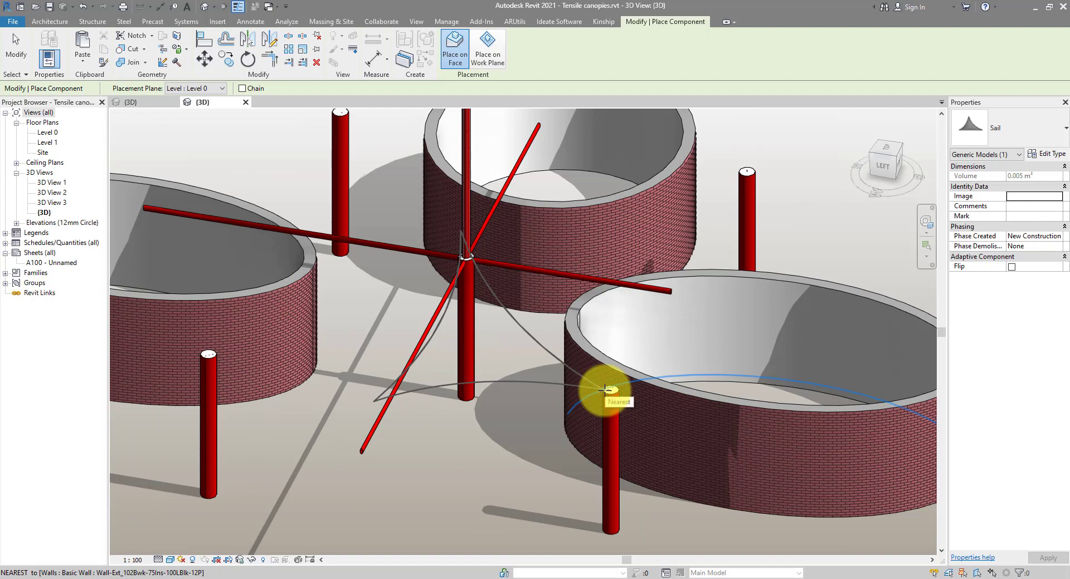
click(369, 436)
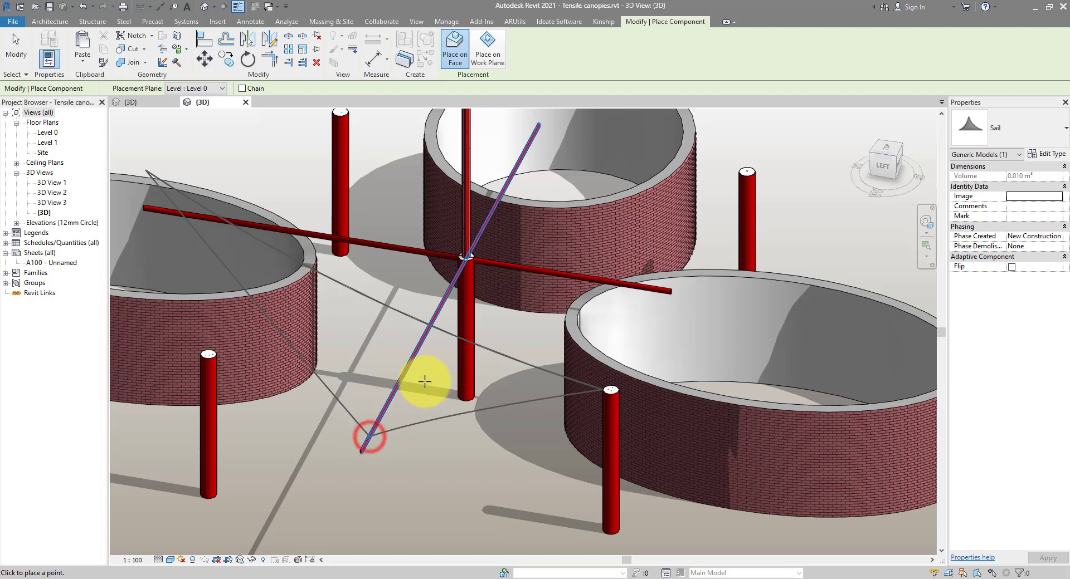
middle_drag(468, 112, 462, 441)
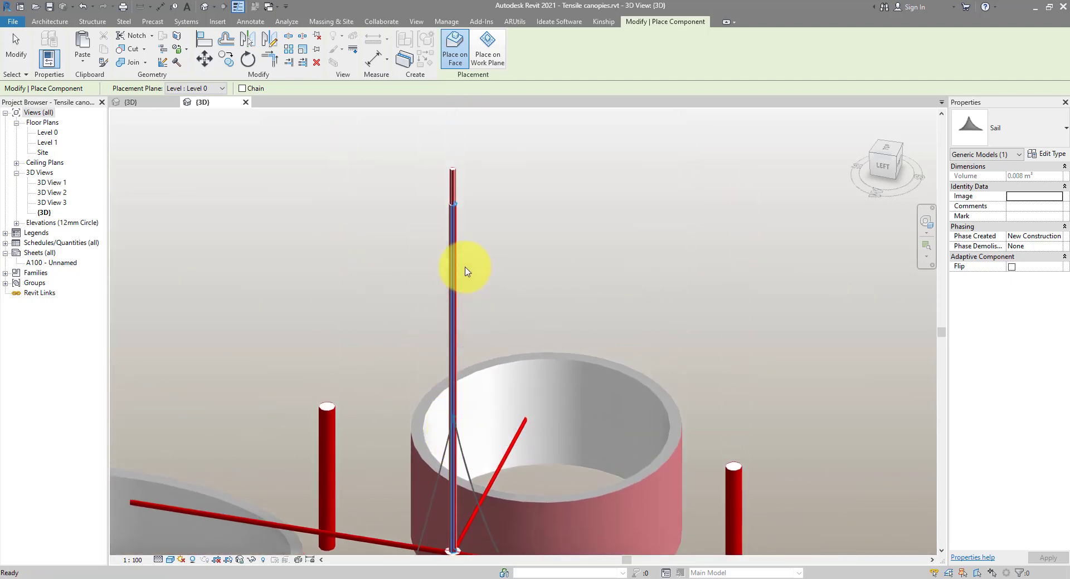
click(453, 205)
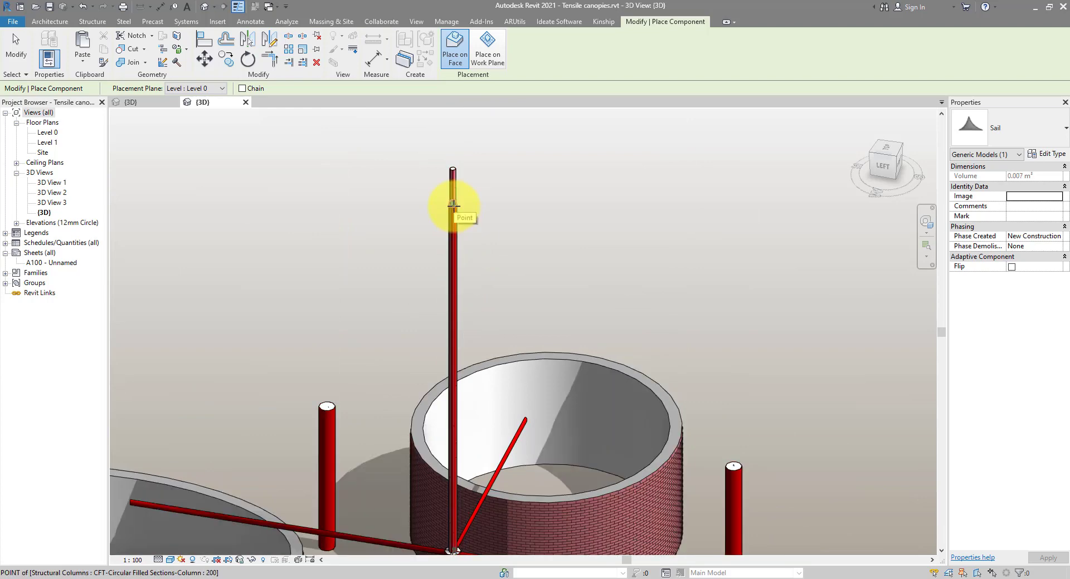
key(Escape)
key(Escape)
Temporarily isolate the new sail and the short column that its misplaced lower corner should attach to
scroll(540, 262, down, 5)
shift+middle_drag(387, 400, 406, 489)
scroll(406, 489, up, 3)
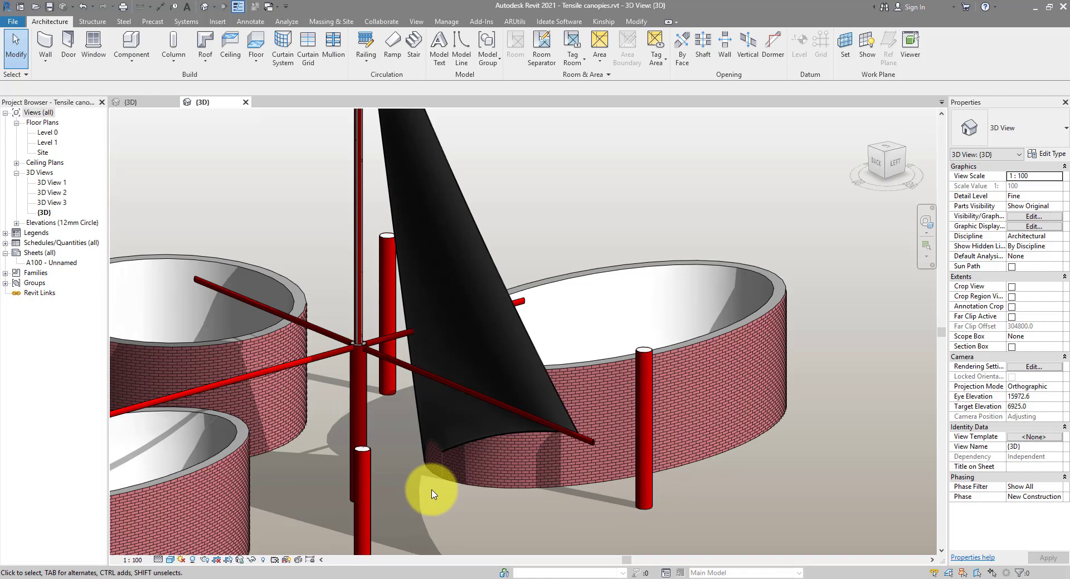
click(538, 355)
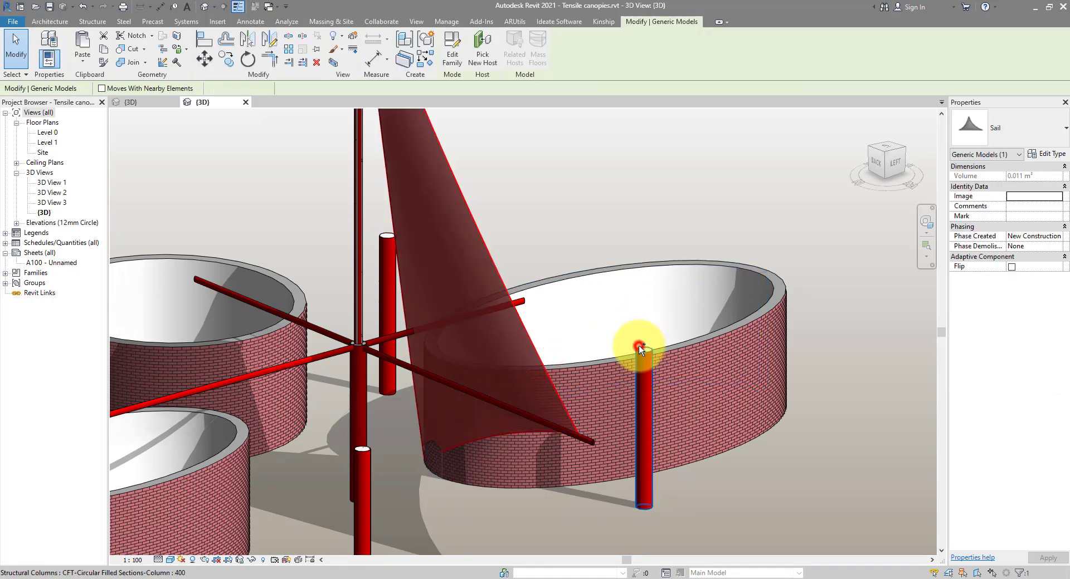
ctrl+click(639, 345)
key(h)
key(i)
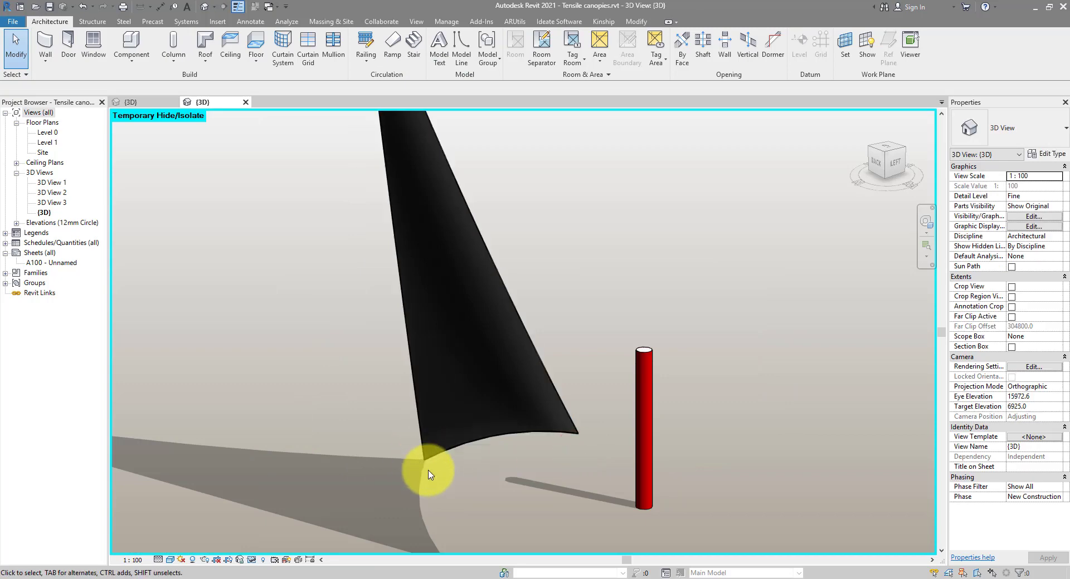
Rehost the sail's misplaced lower corner point onto the short column's top and end the temporary isolation
click(425, 463)
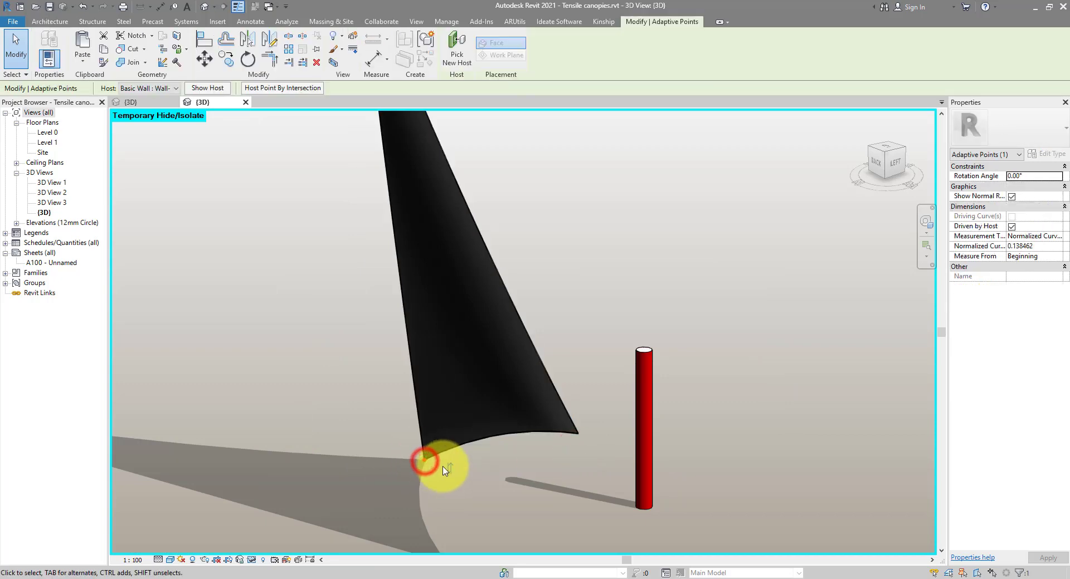
click(458, 64)
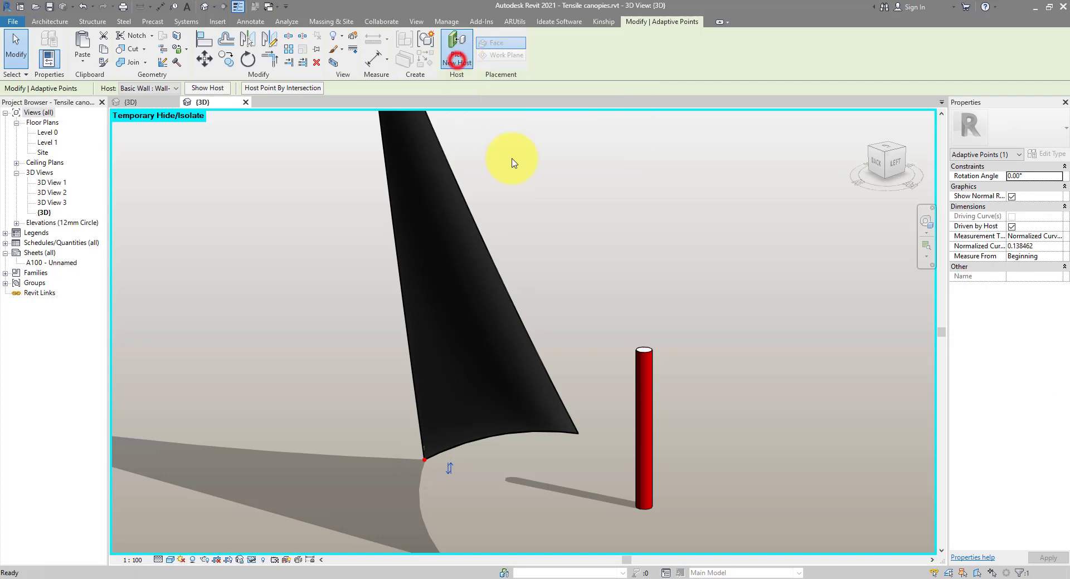
click(636, 349)
click(637, 350)
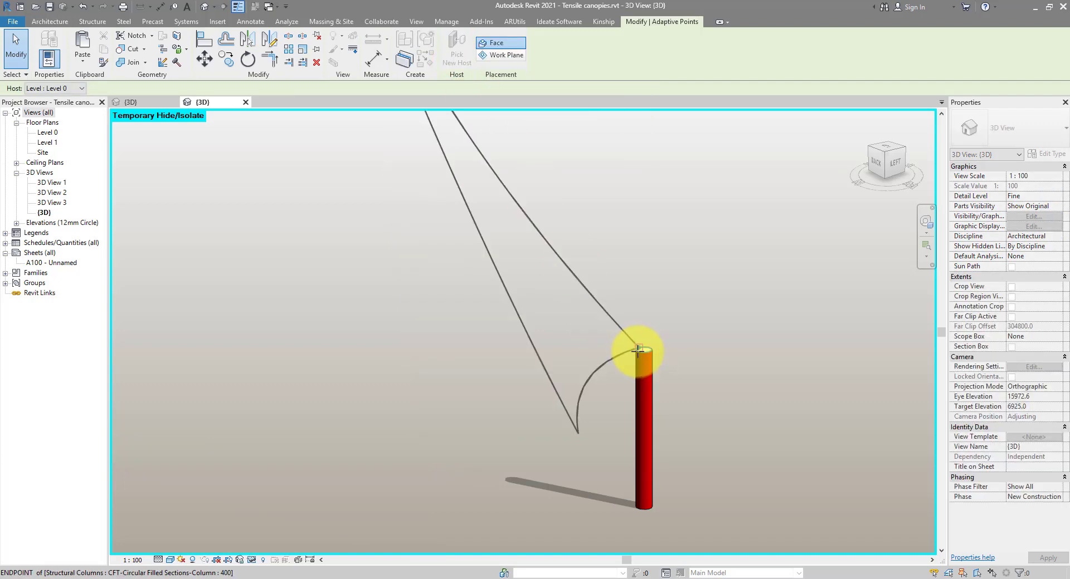
key(Escape)
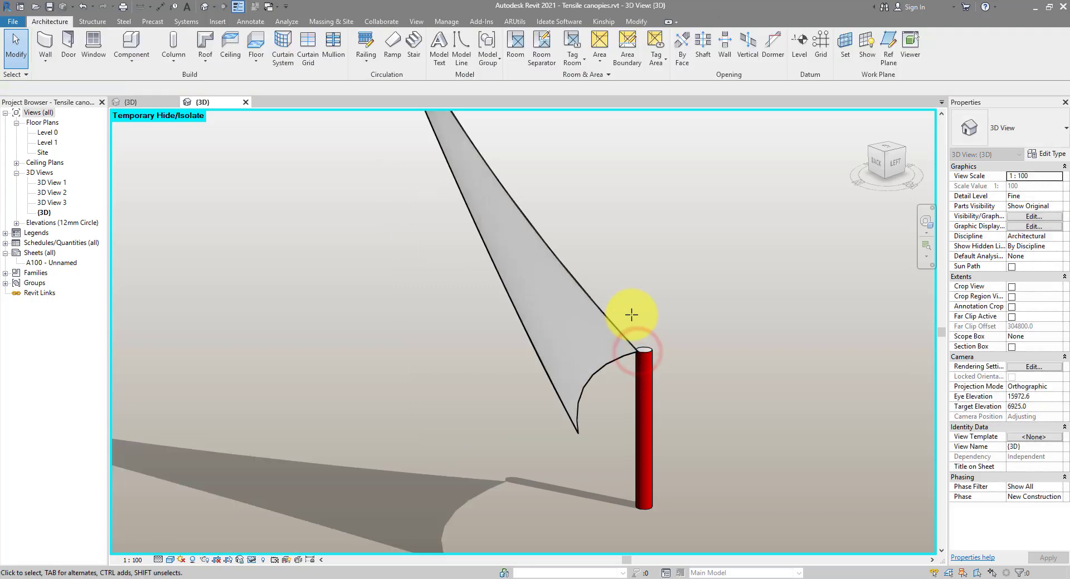
scroll(615, 379, down, 3)
mouse_move(668, 421)
shift+middle_down()
mouse_move(468, 433)
mouse_move(494, 458)
mouse_move(641, 482)
mouse_move(659, 435)
shift+middle_up()
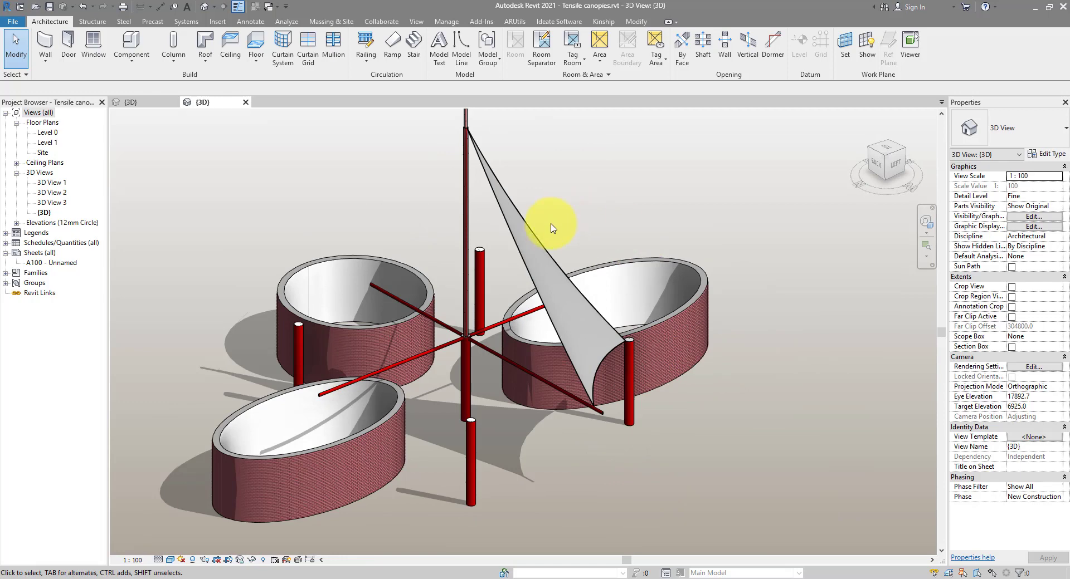
Set the Sail type's Depth to -750 and EndOffset to 750, and apply both values to the placed sail
click(538, 238)
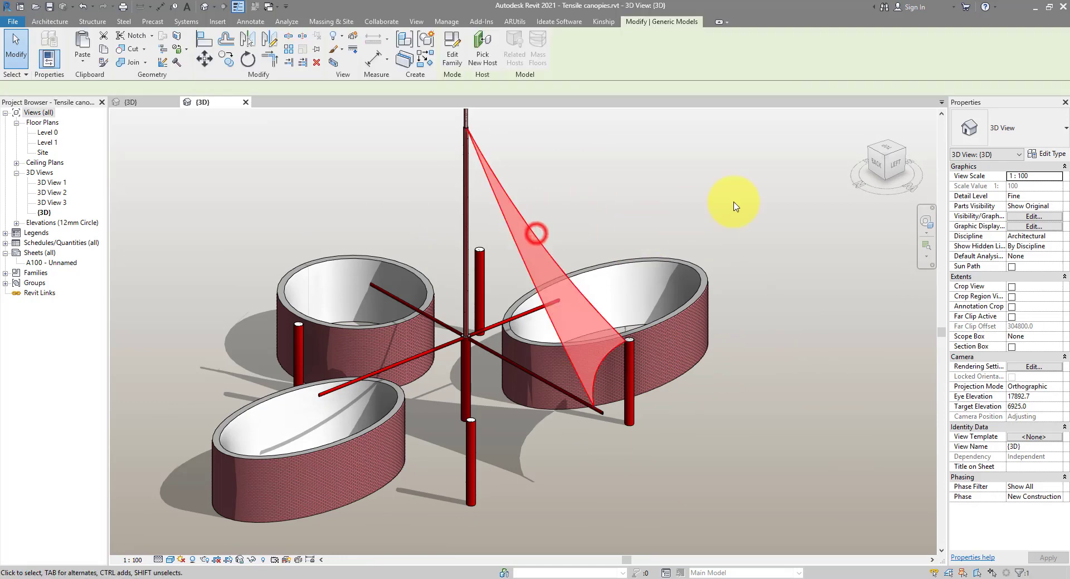
click(1041, 156)
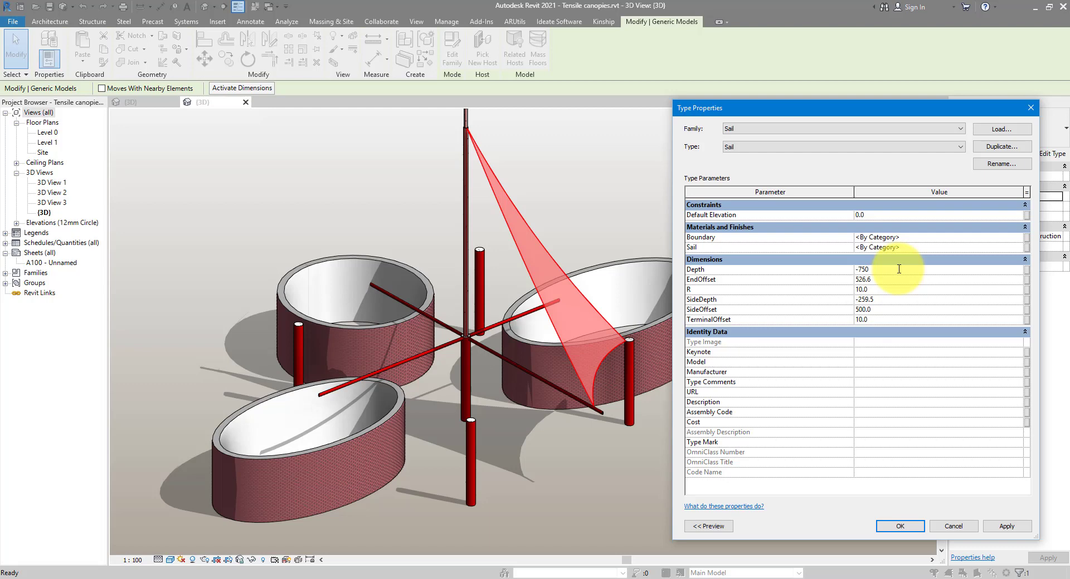
click(899, 269)
click(1023, 529)
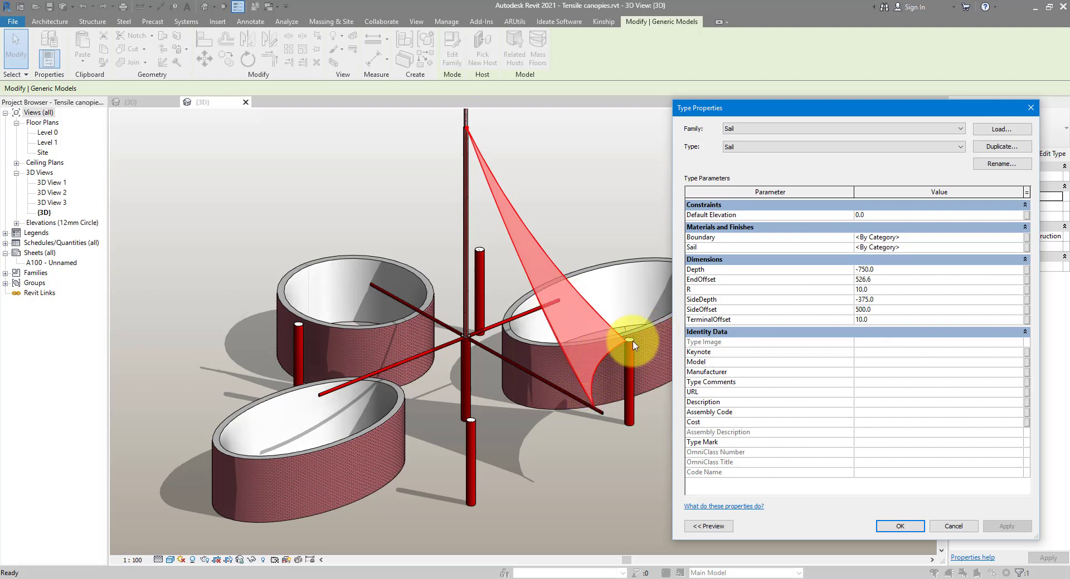
click(888, 280)
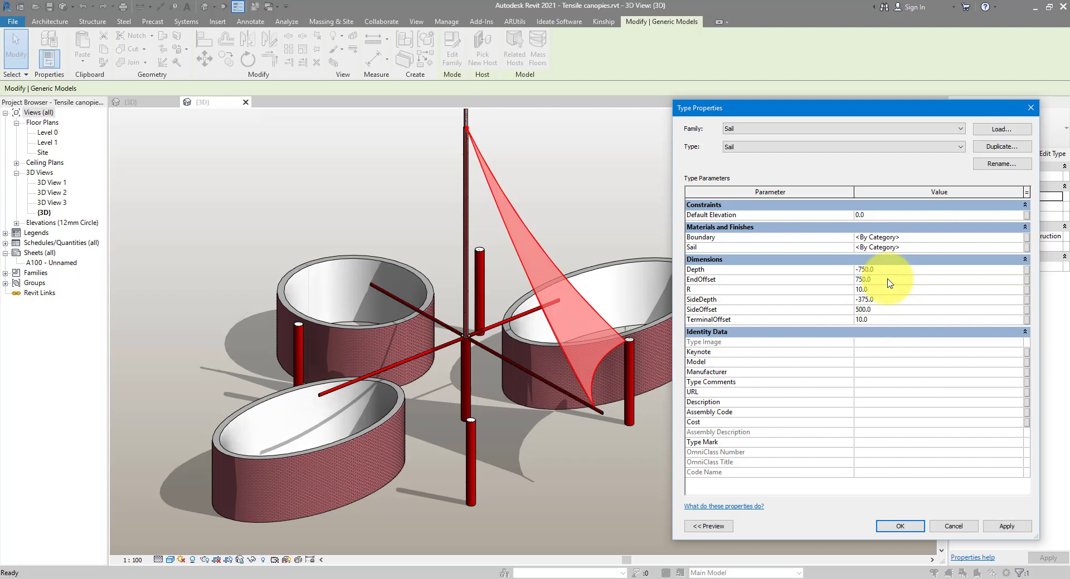
click(1000, 526)
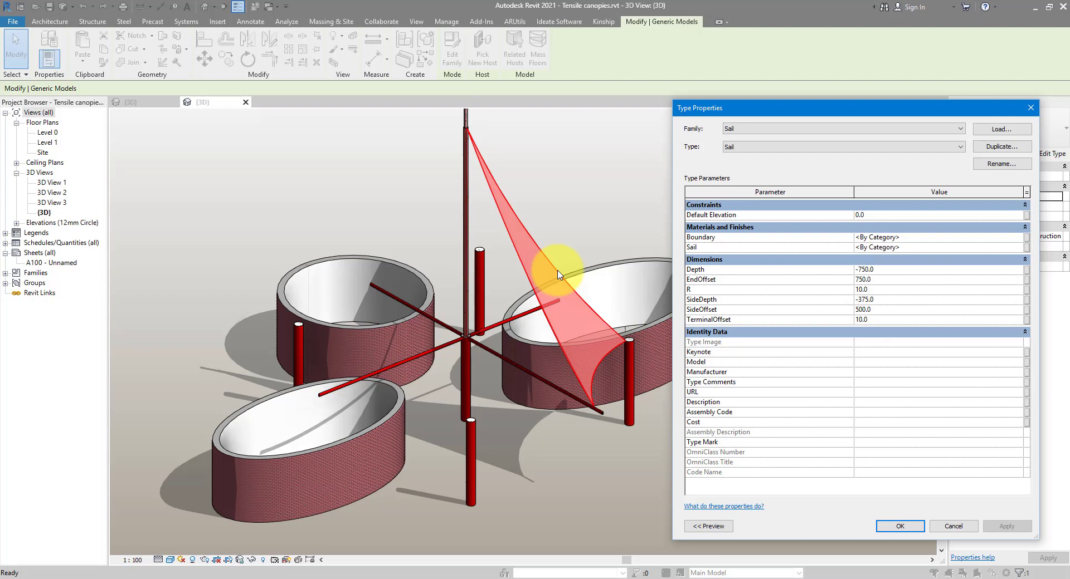
click(1028, 107)
Check the numbers of two adaptive placement points in the Sail family and return to the project's 3D view
click(149, 103)
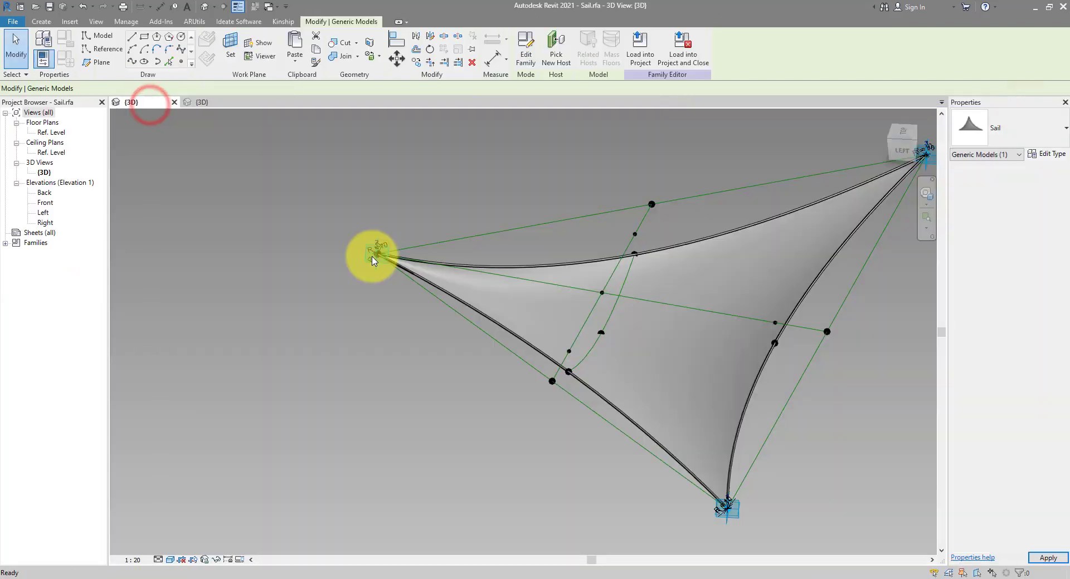
click(726, 507)
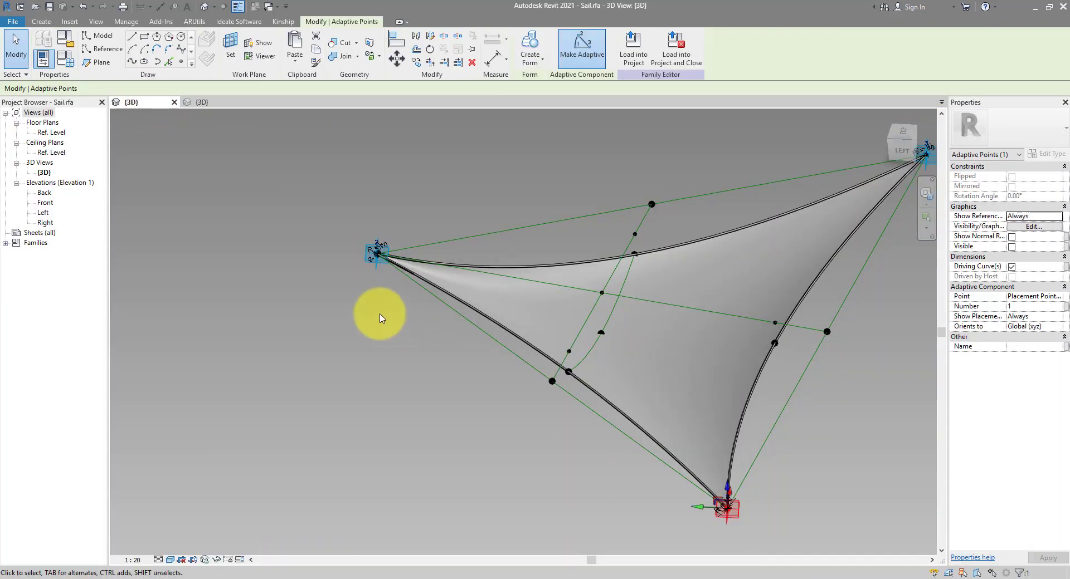
click(372, 260)
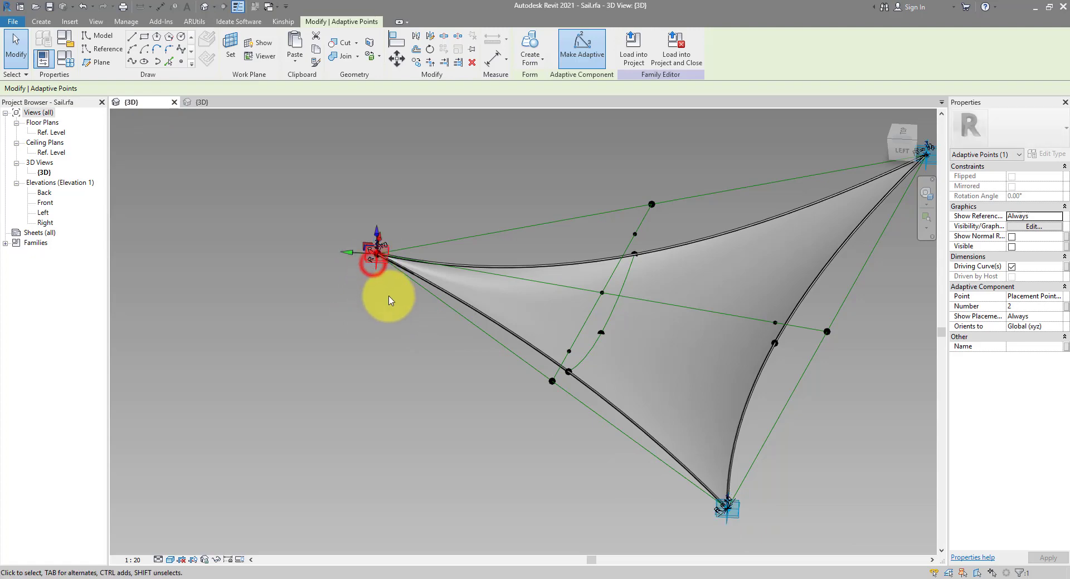
click(202, 102)
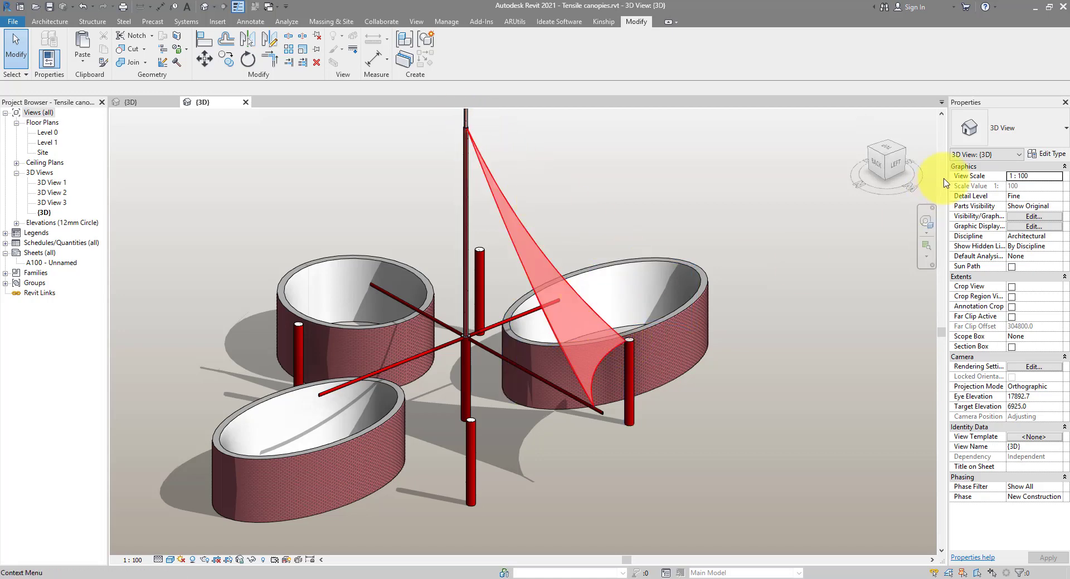
Set the Sail type's SideOffset to 750 and apply it to the placed sail
click(1045, 154)
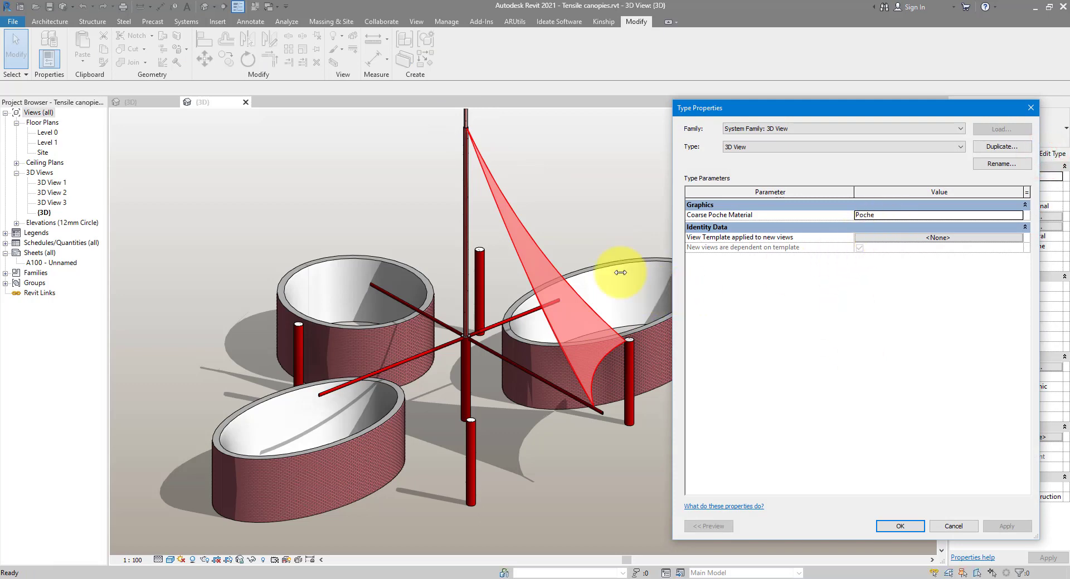
key(Escape)
click(530, 232)
click(1041, 158)
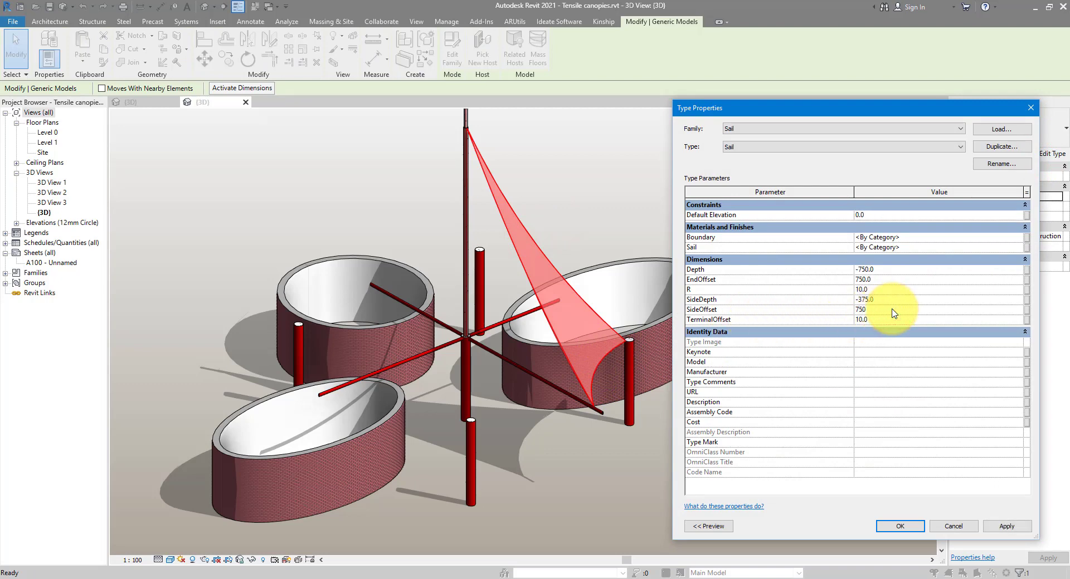
click(908, 527)
shift+middle_drag(696, 429, 590, 463)
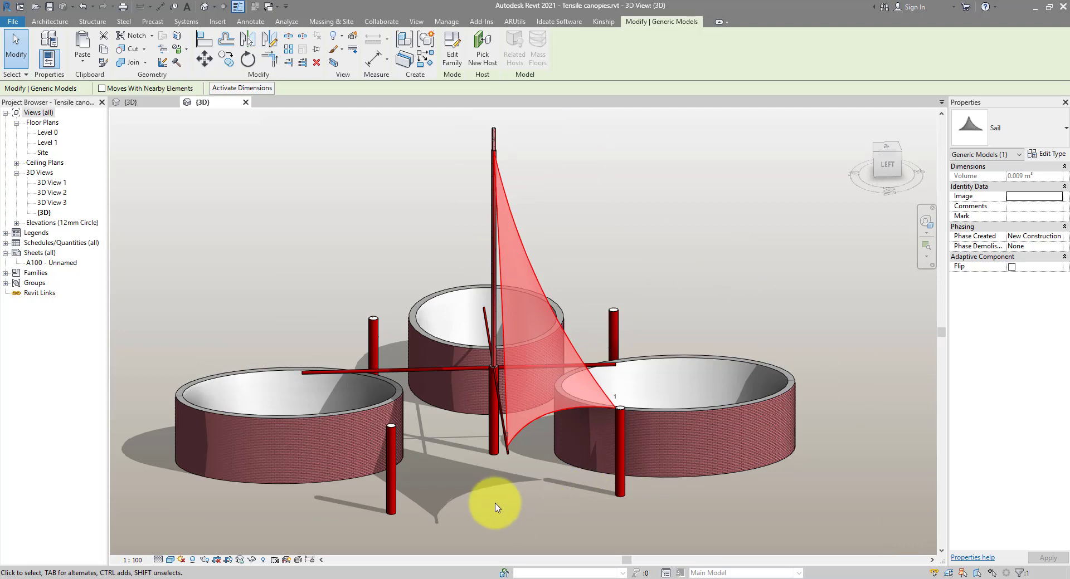
Check the reference photo of the tensile structure and create a new family from the Metric Generic Model Adaptive template
click(323, 577)
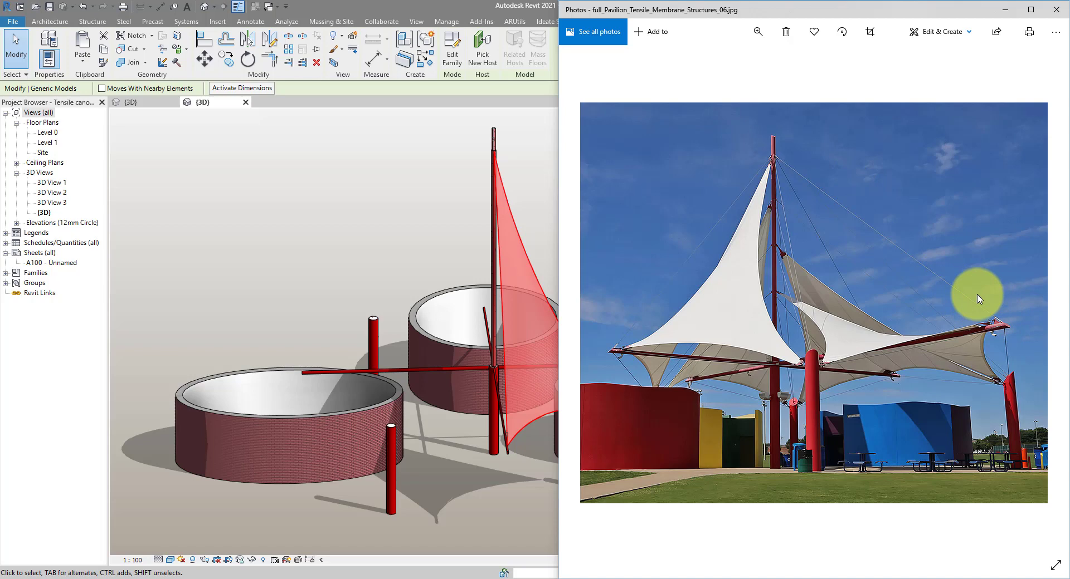
click(295, 160)
click(16, 25)
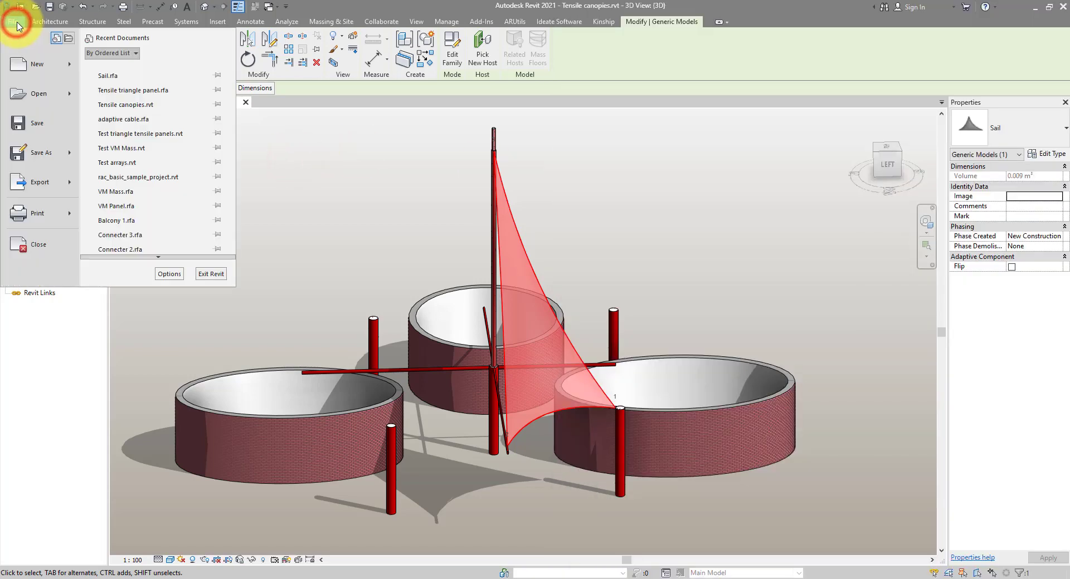
mouse_move(19, 65)
click(110, 99)
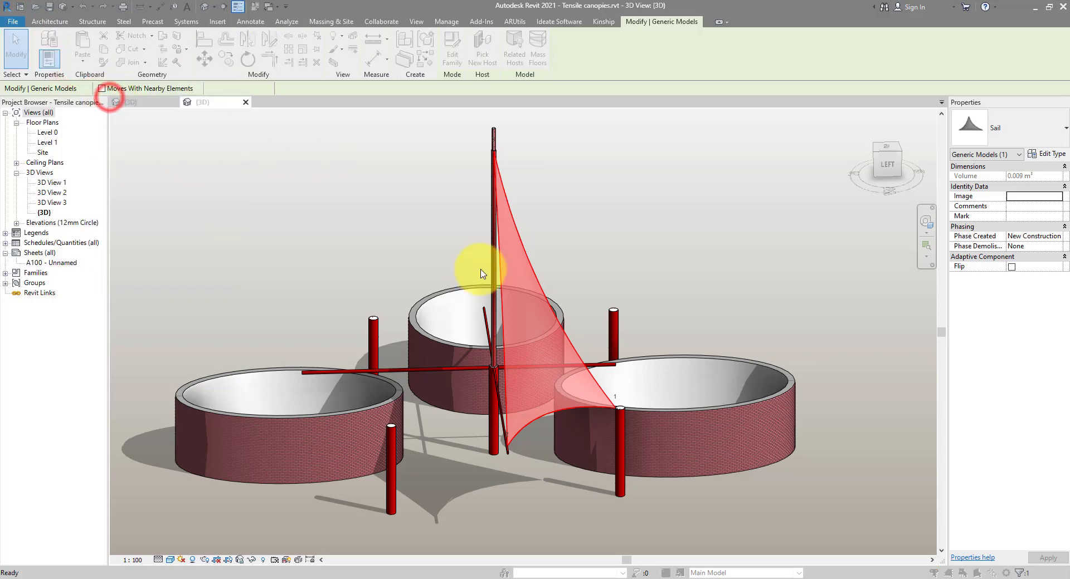
scroll(526, 298, down, 12)
click(602, 249)
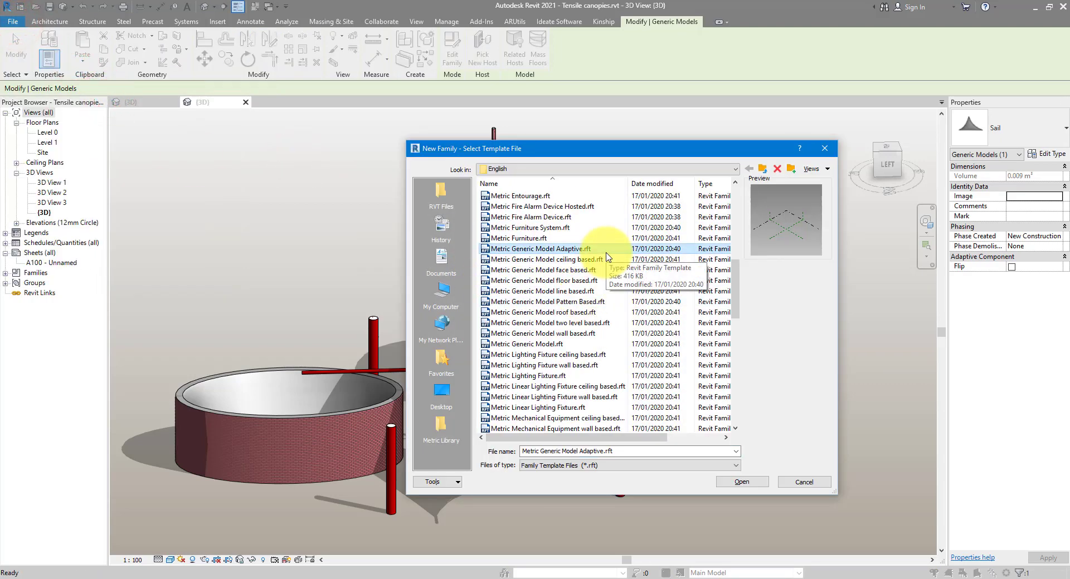
click(754, 481)
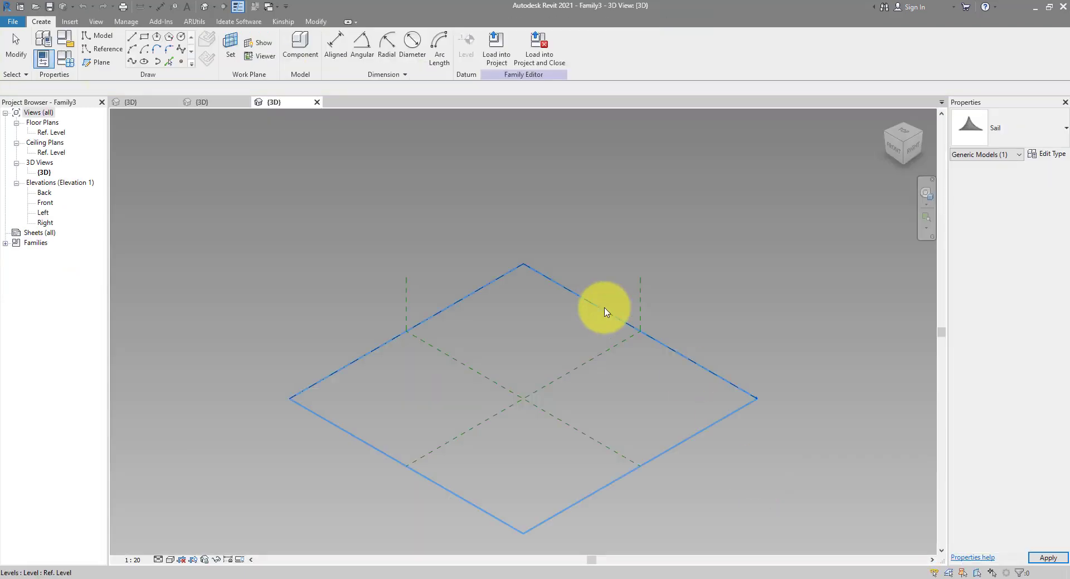
Place two separate reference points on the Ref. Level plane of the new family
scroll(585, 340, up, 2)
click(181, 62)
click(305, 343)
click(490, 317)
click(21, 42)
Make both reference points adaptive and connect them with a spline through the points
drag(271, 265, 556, 396)
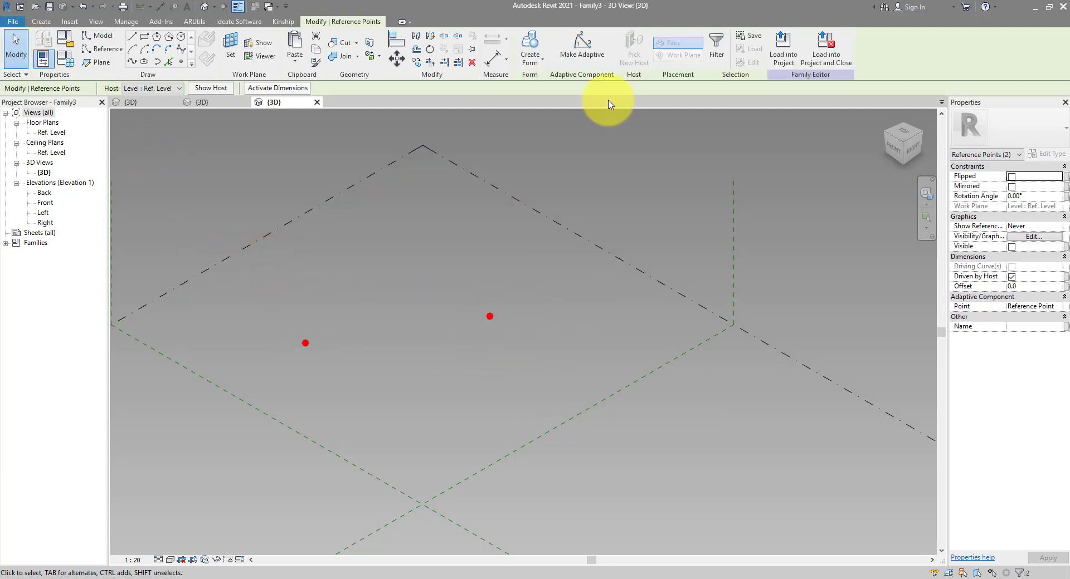
click(581, 45)
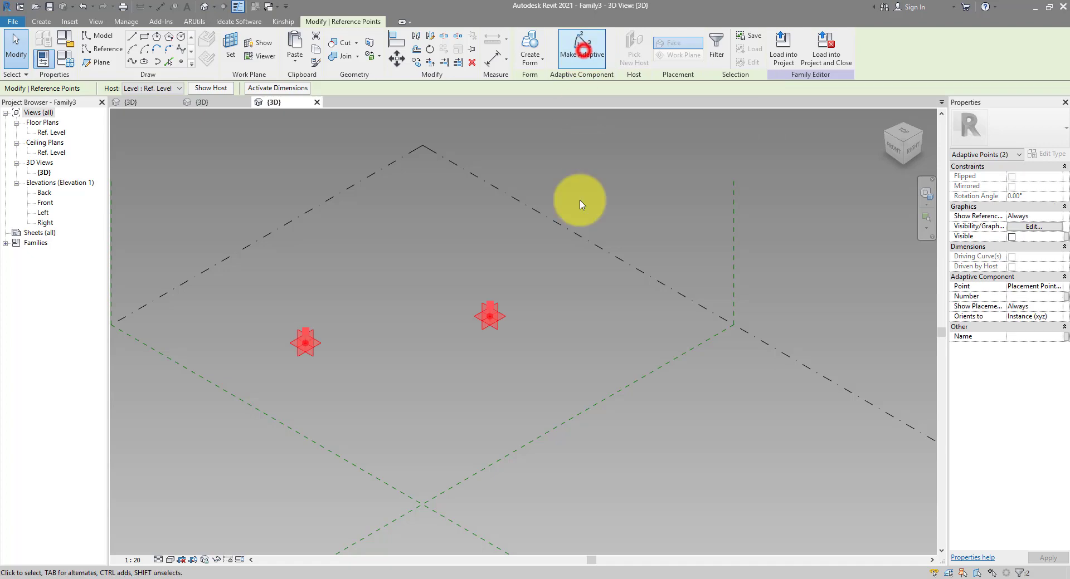
click(132, 60)
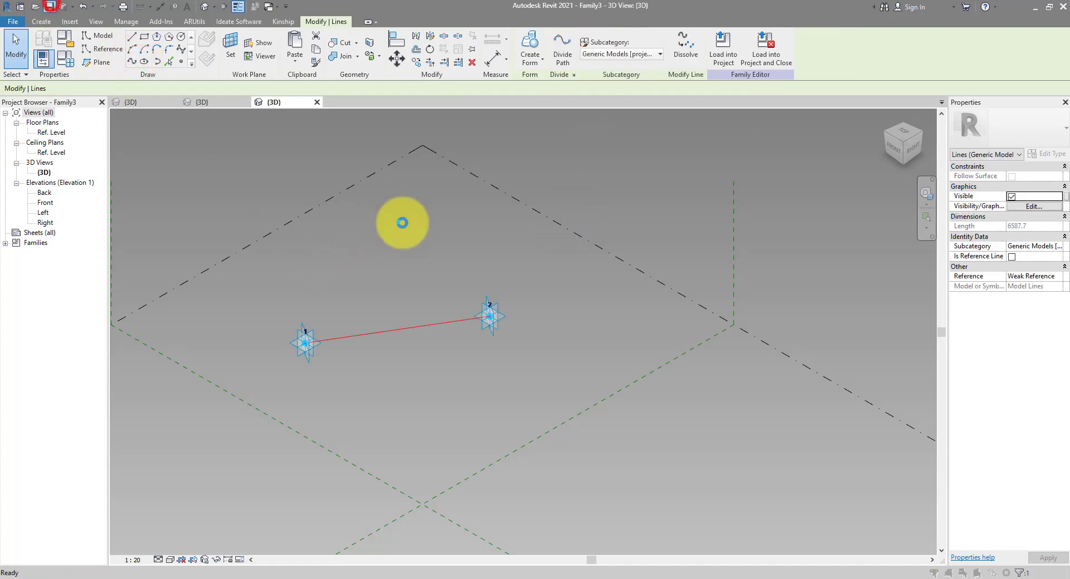
Save the family as Cable and load it into the Tensile canopies.rvt project
key(ctrl+s)
text(Cable)
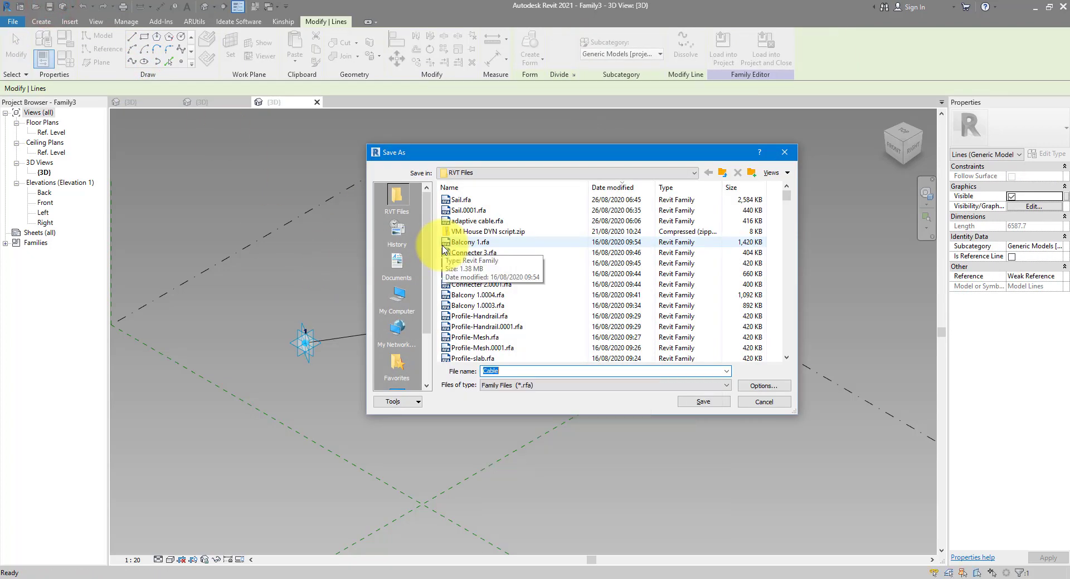
key(Return)
key(Escape)
click(528, 55)
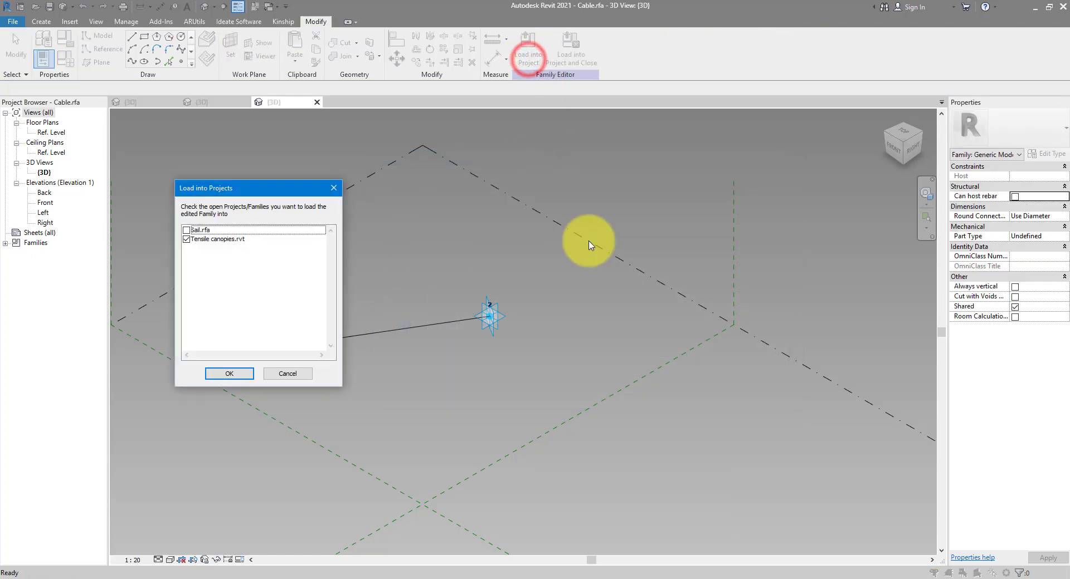
click(228, 374)
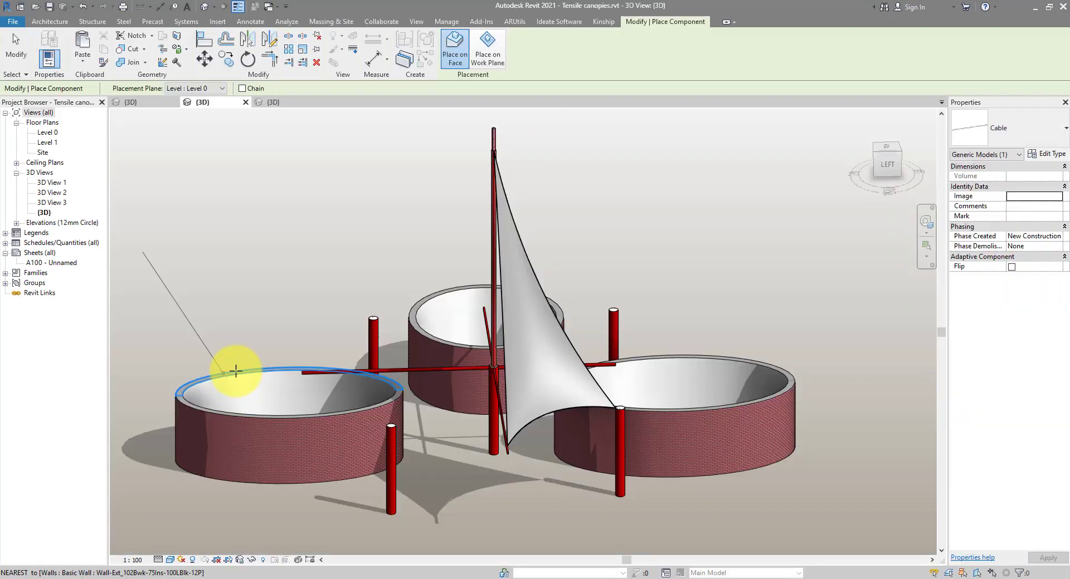
Place a Cable from the end of the beam carrying the sail's lower corner to the top of the mast
click(236, 371)
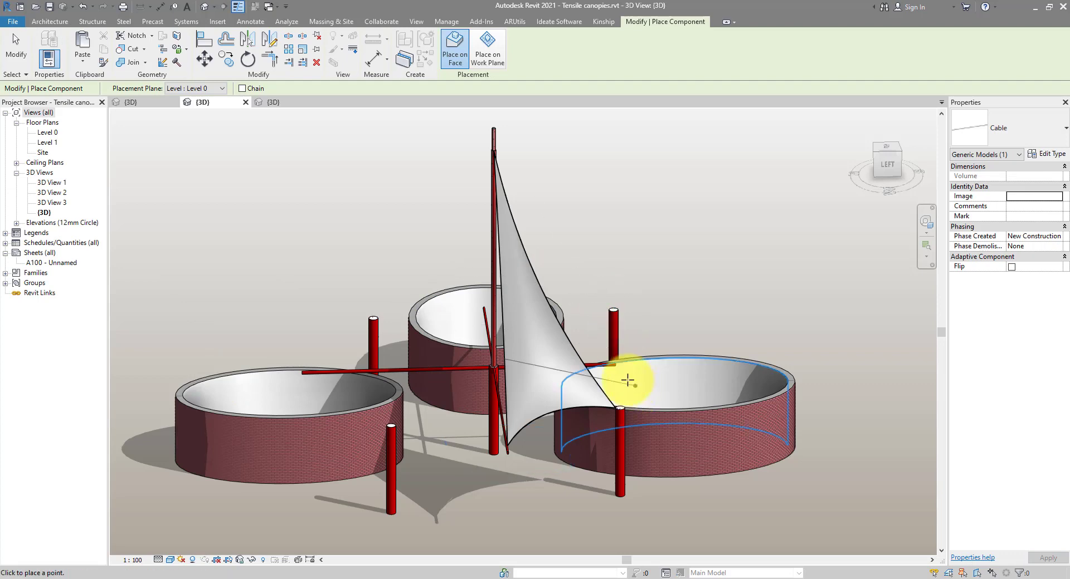
scroll(620, 415, up, 4)
click(628, 413)
scroll(384, 459, down, 4)
shift+middle_drag(384, 458, 640, 454)
scroll(704, 471, up, 5)
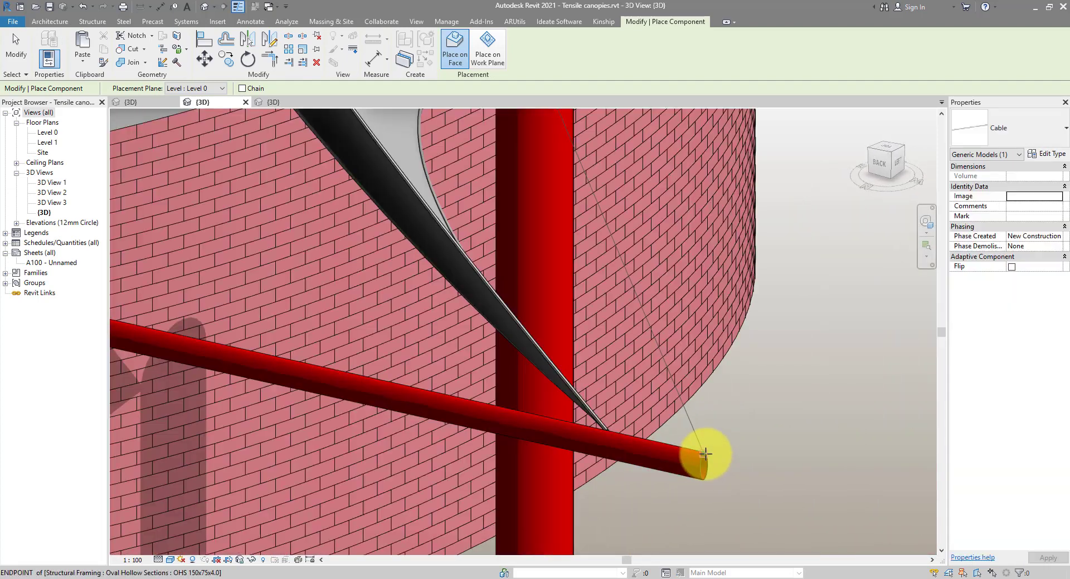
click(704, 455)
scroll(723, 501, down, 3)
scroll(724, 500, down, 3)
shift+middle_drag(573, 214, 520, 208)
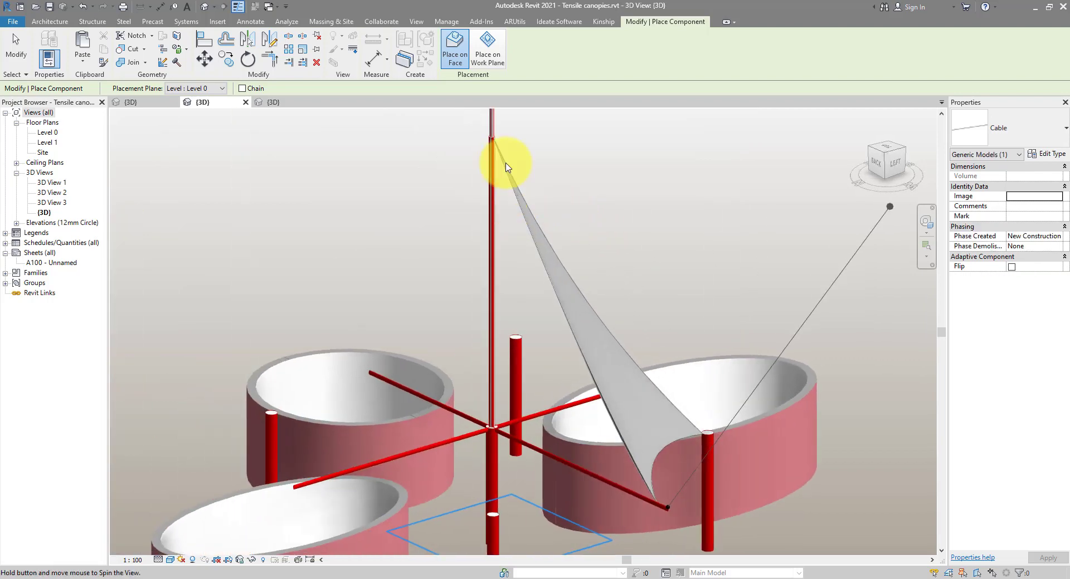
scroll(490, 219, up, 5)
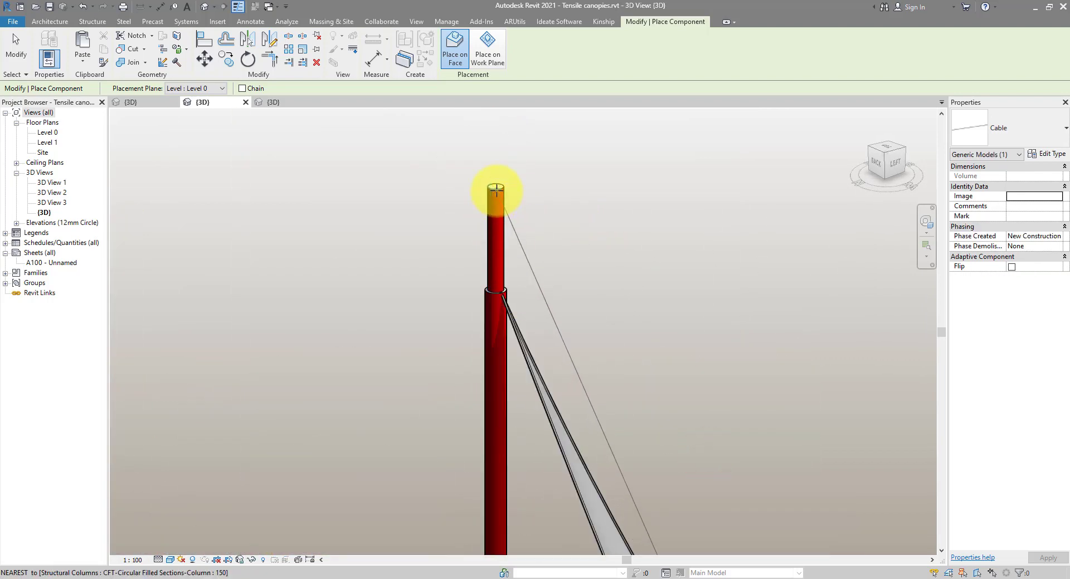
click(499, 190)
Place a second Cable from the end of the neighbouring beam on the sail's other side to the mast top, and finish placing
scroll(446, 227, down, 5)
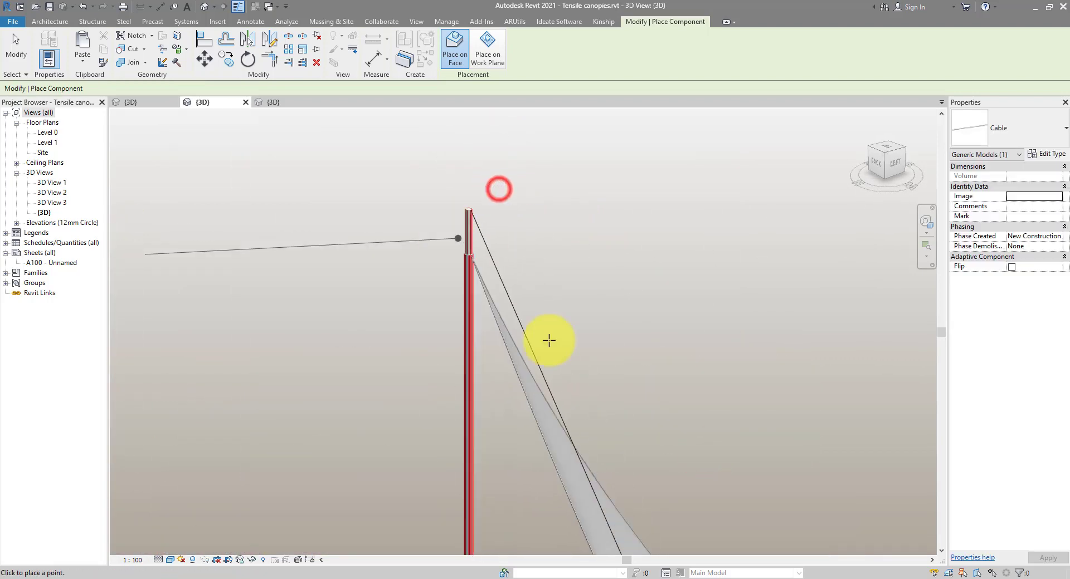
shift+middle_drag(585, 433, 546, 452)
scroll(546, 451, up, 6)
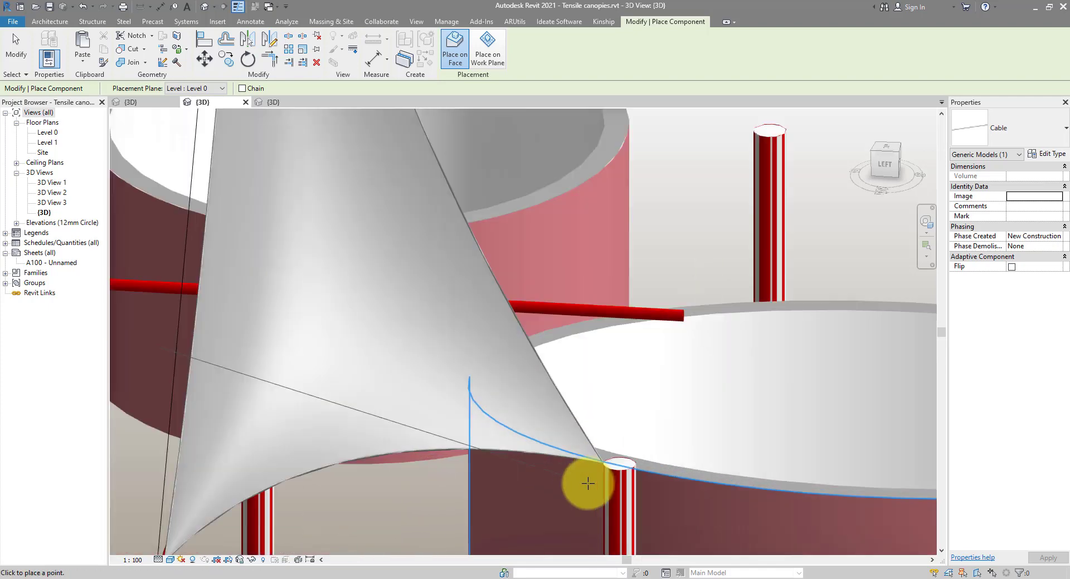
click(682, 316)
scroll(593, 310, down, 5)
scroll(545, 162, up, 8)
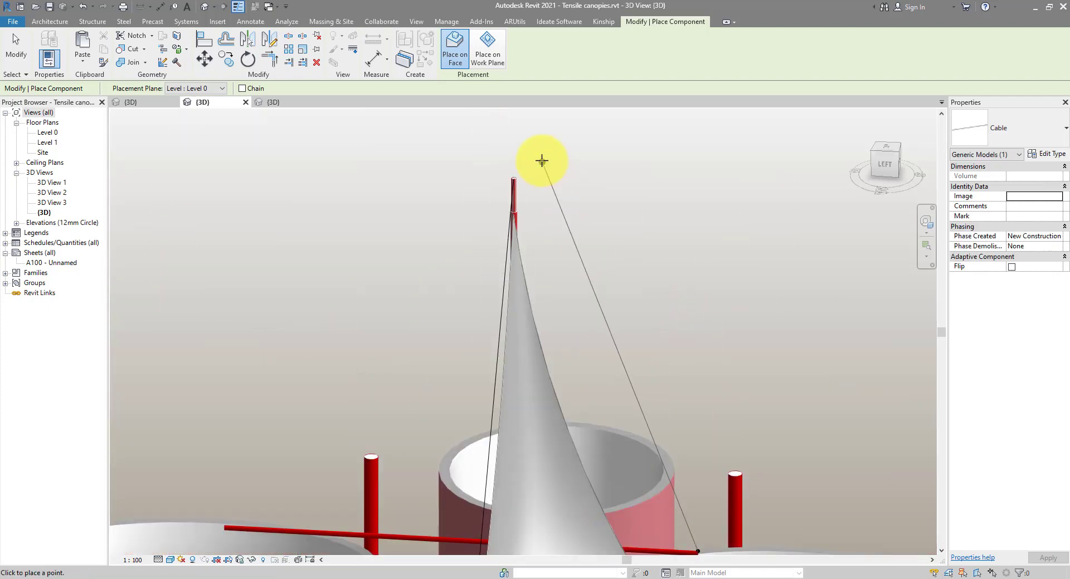
click(460, 207)
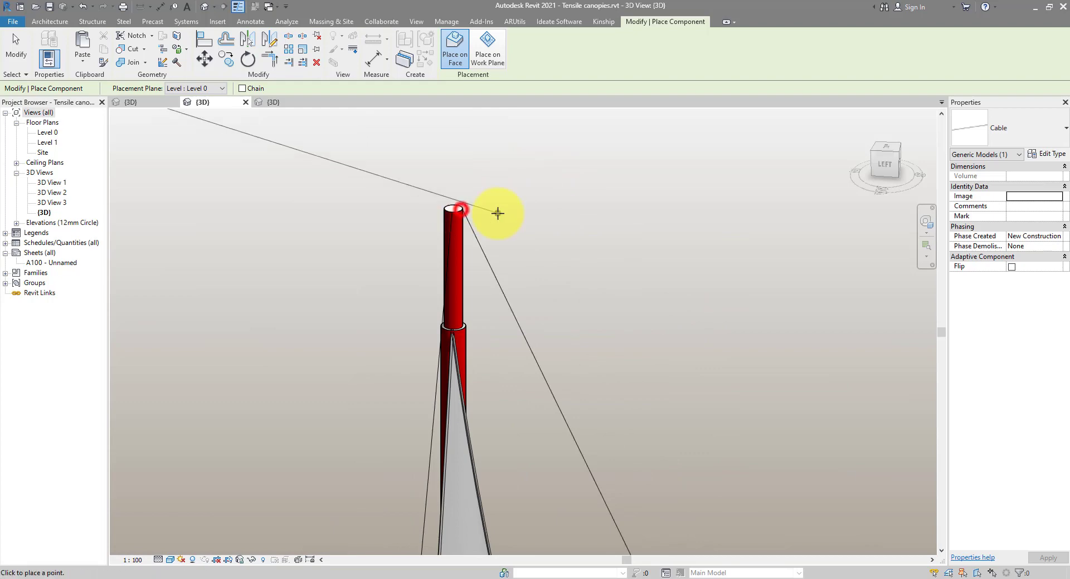
scroll(494, 198, down, 4)
key(Escape)
scroll(461, 306, down, 5)
shift+middle_drag(460, 306, 728, 305)
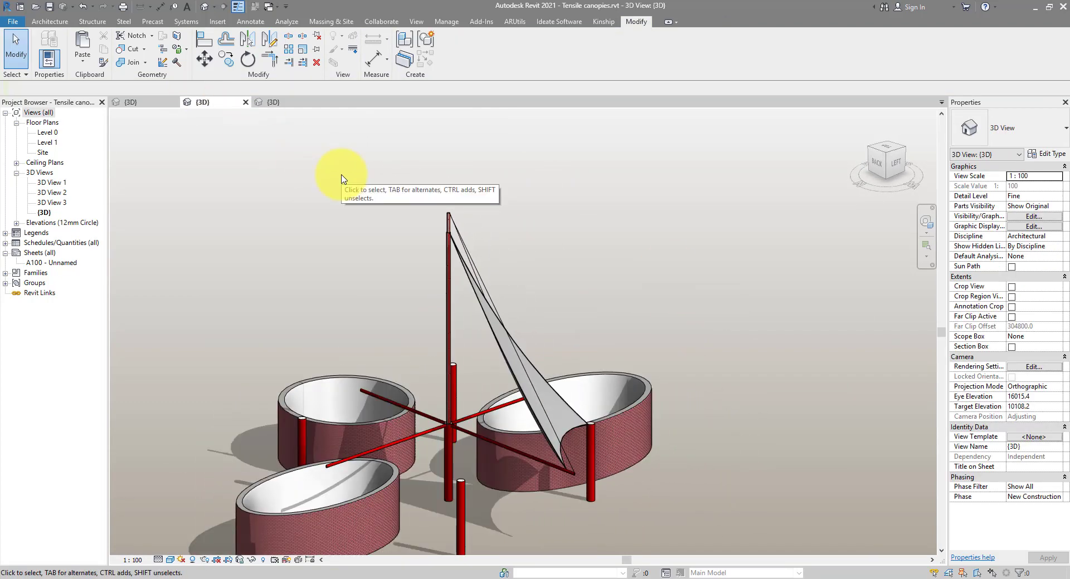
Undo back through the edit history to the complete canopy model with all sails and cables, and open 3D View 1
click(93, 8)
click(100, 21)
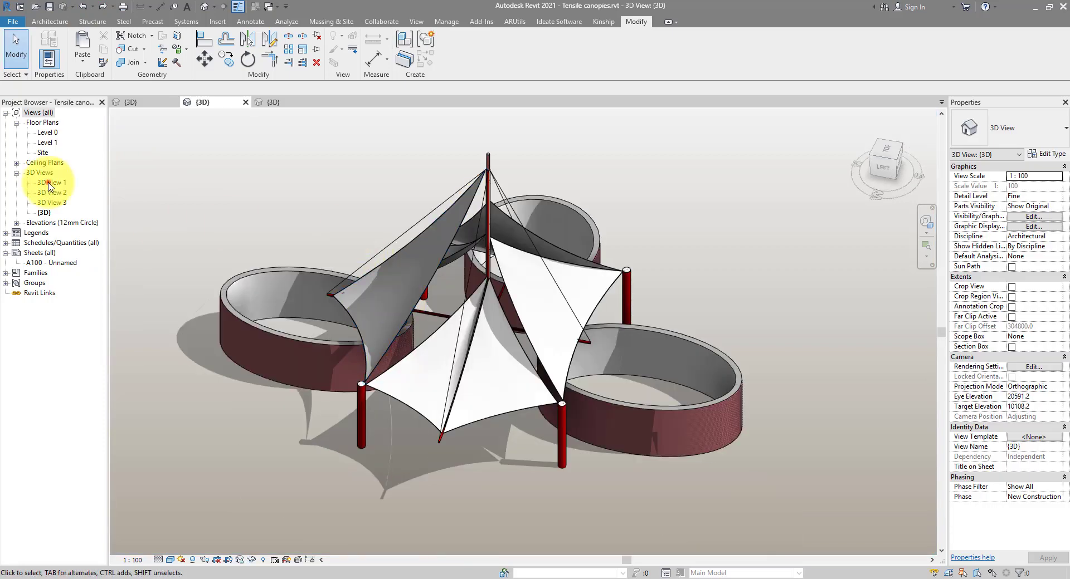
double_click(49, 182)
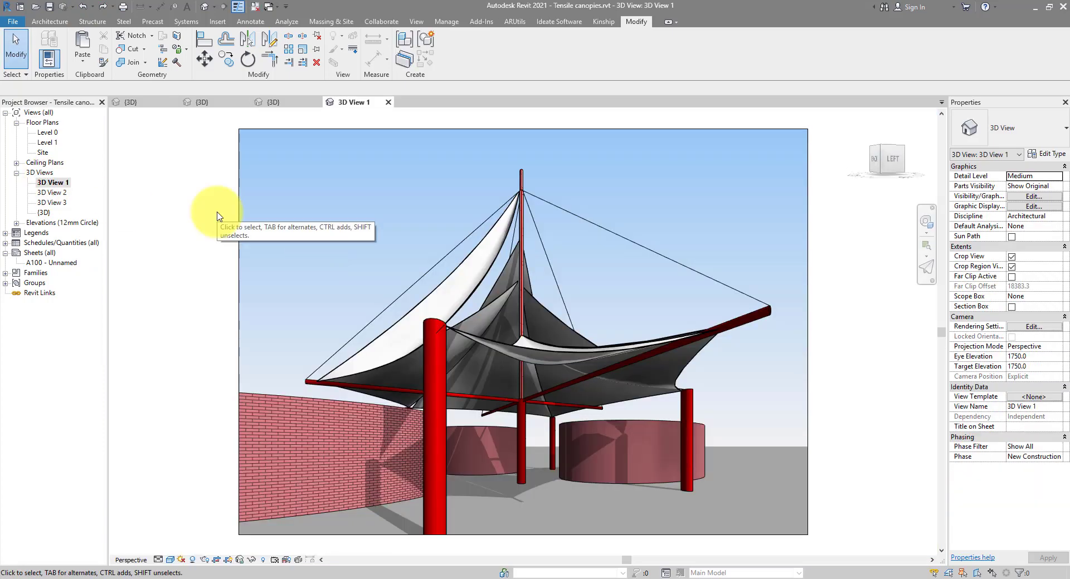